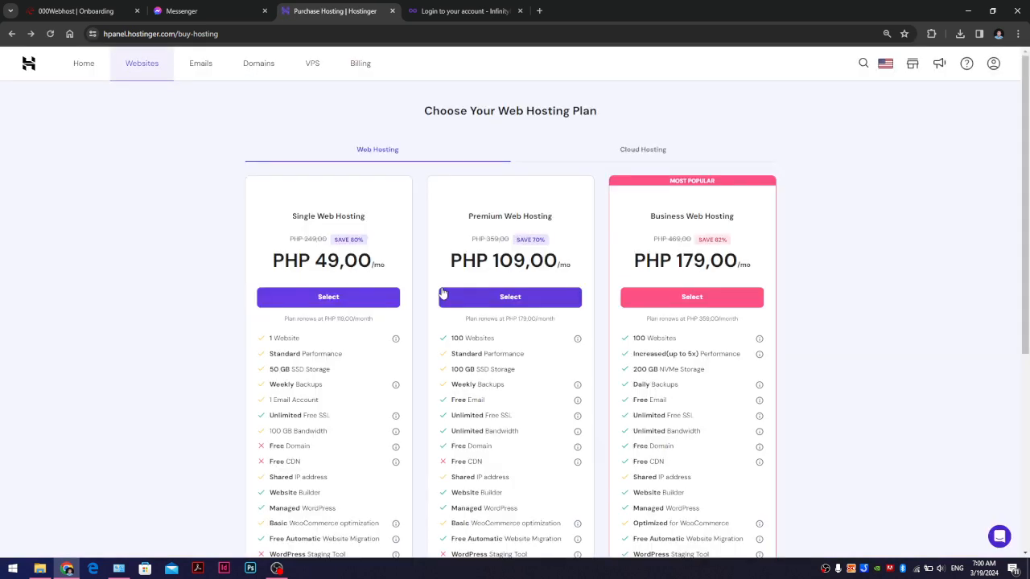
- Look over the Single Web Hosting plan's billing options, then dismiss them
{"action": "scroll", "coordinate": [434, 295], "scroll_direction": "down", "scroll_amount": 4}
{"action": "scroll", "coordinate": [346, 289], "scroll_direction": "up", "scroll_amount": 4}
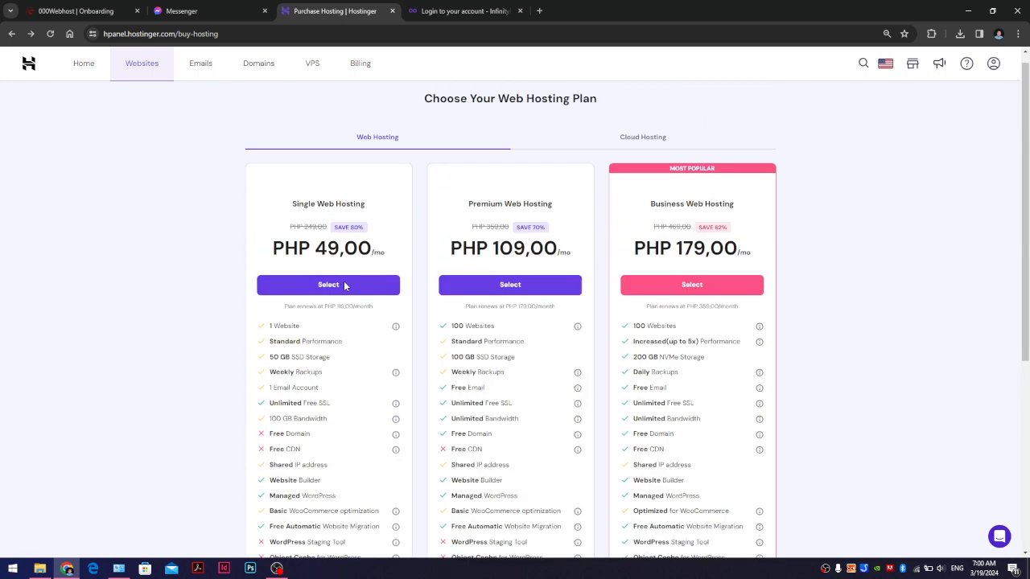
{"action": "left_click", "coordinate": [350, 285]}
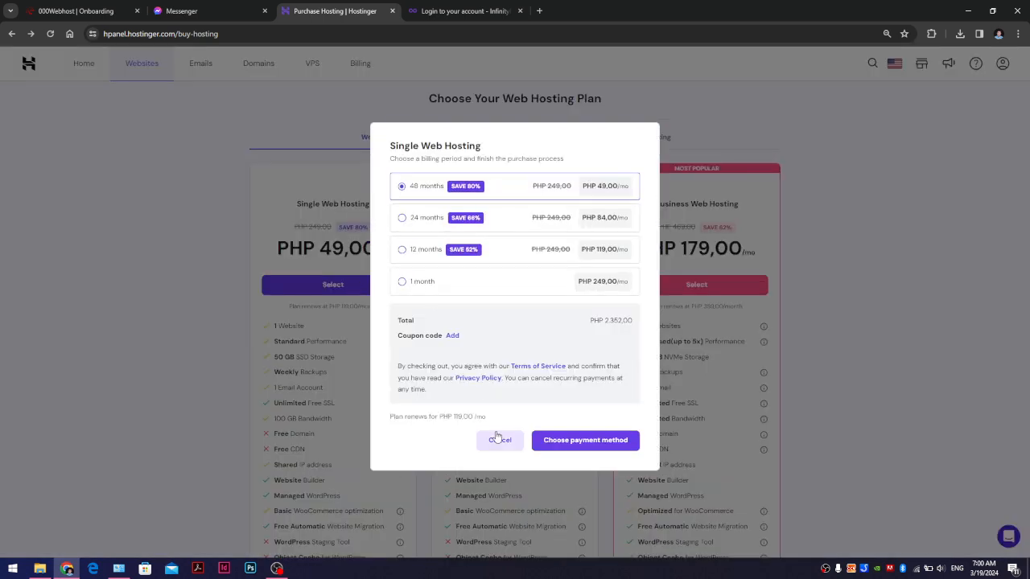
{"action": "left_click", "coordinate": [499, 441]}
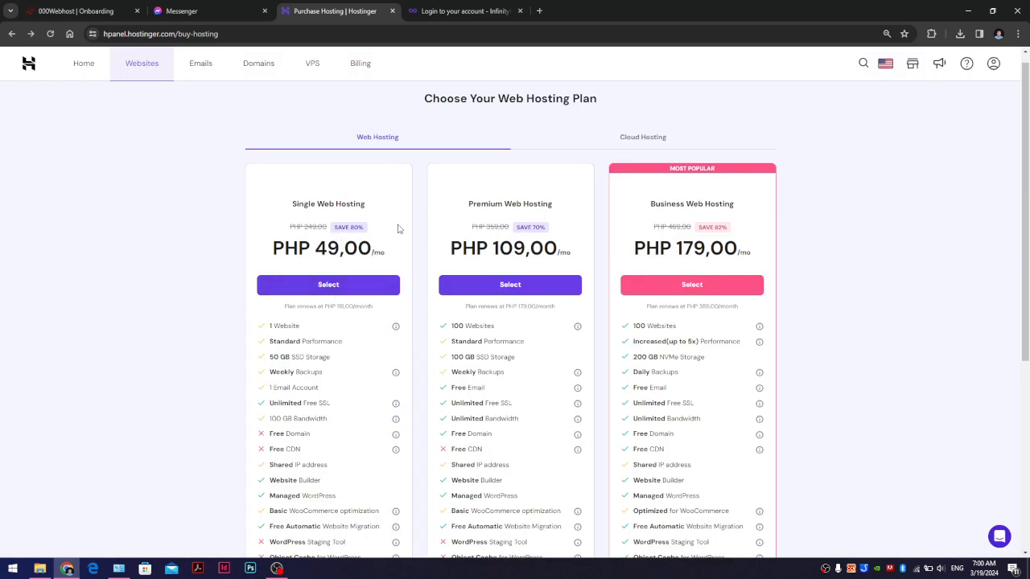
- Load the infinityfree.com homepage in the InfinityFree tab
{"action": "left_click", "coordinate": [494, 14]}
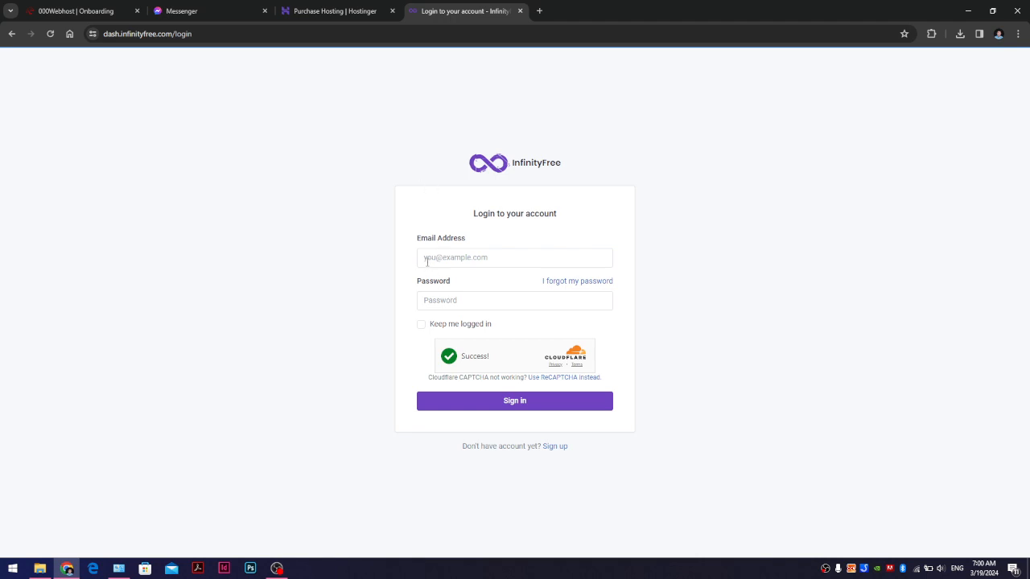
{"action": "left_click", "coordinate": [168, 32]}
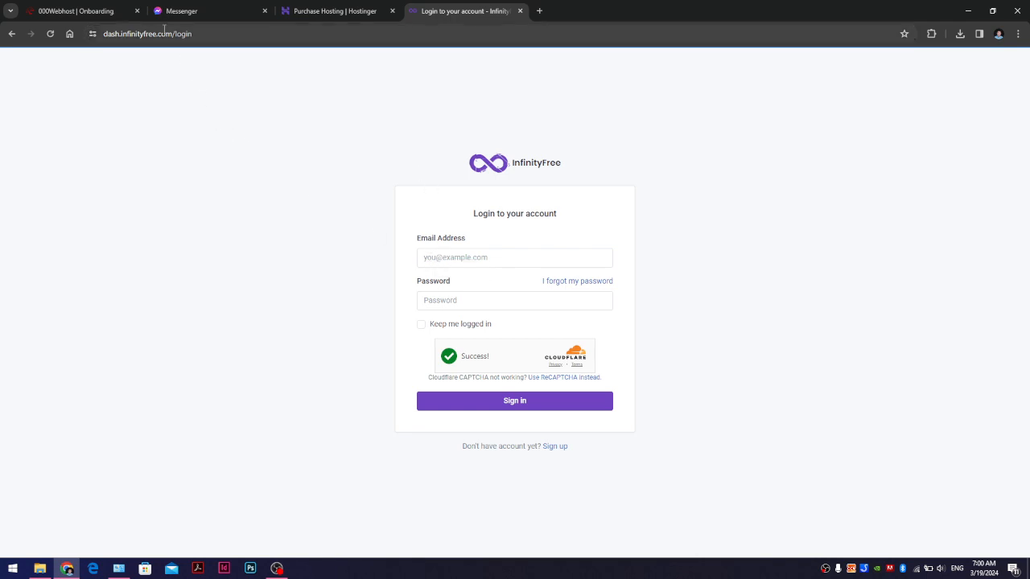
{"action": "type", "text": "infit"}
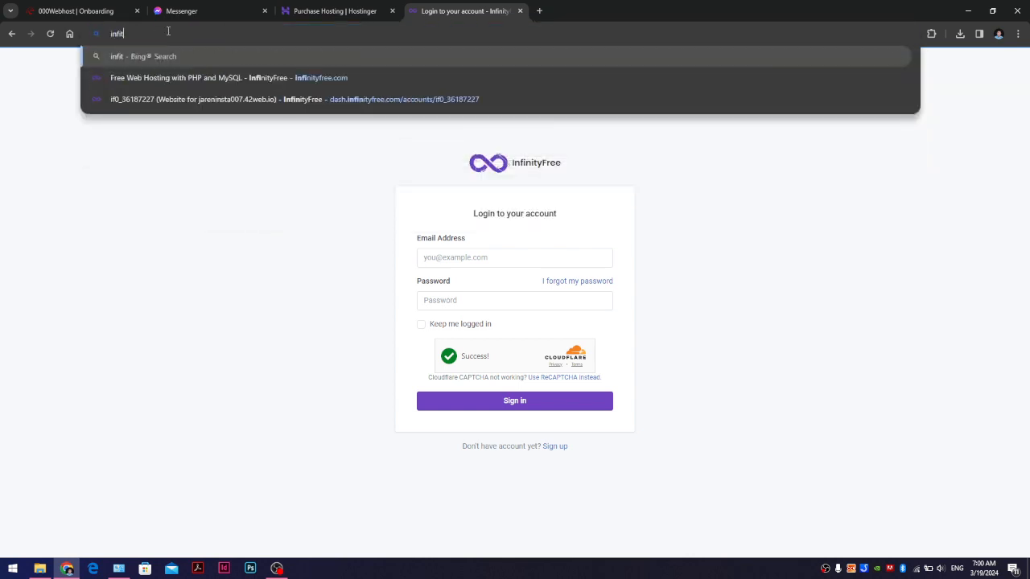
{"action": "type", "text": "on"}
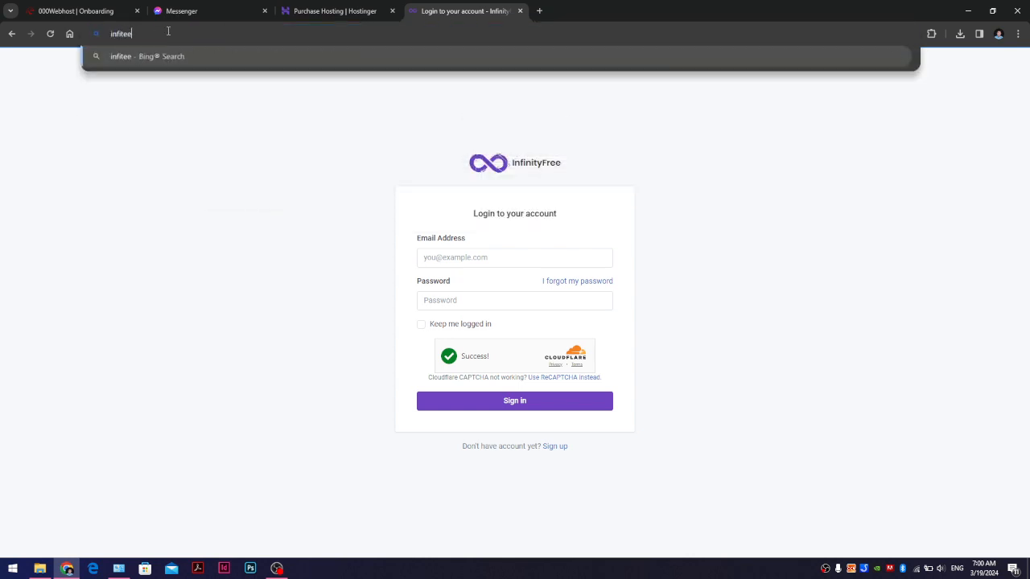
{"action": "key", "text": "BackSpace"}
{"action": "key", "text": "BackSpace"}
{"action": "key", "text": "BackSpace"}
{"action": "key", "text": "BackSpace"}
{"action": "type", "text": "fi"}
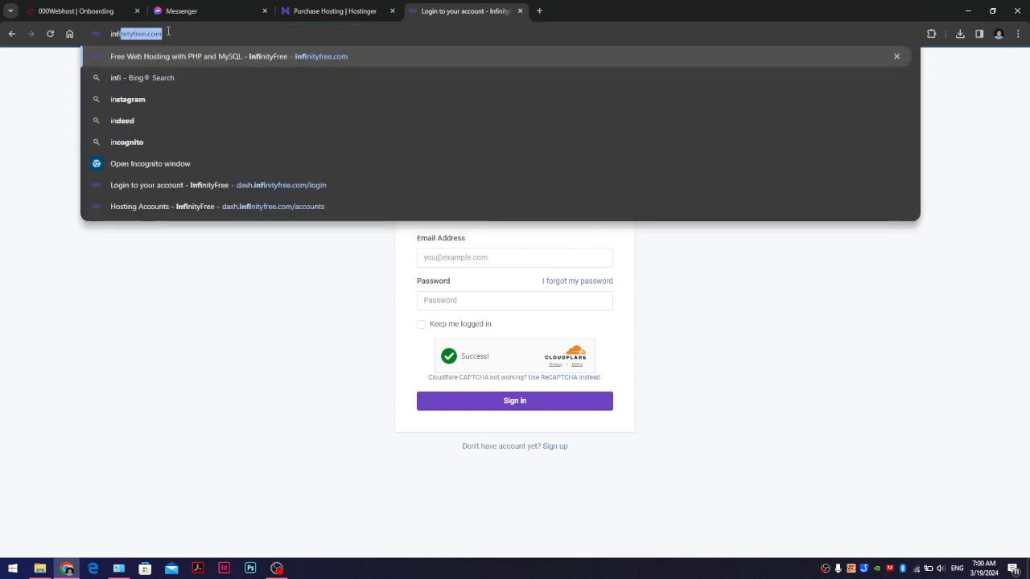
{"action": "type", "text": "nityfree.co"}
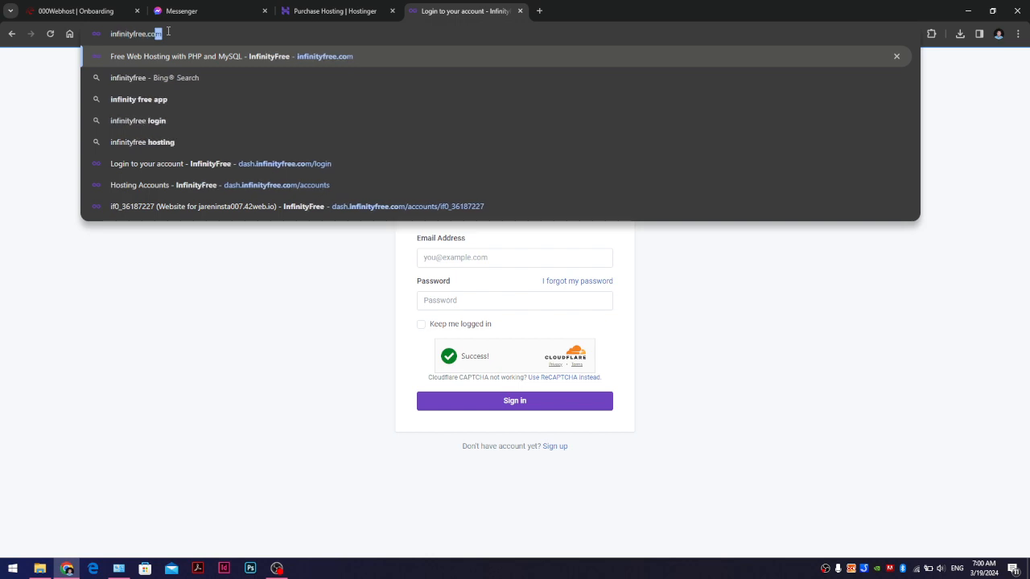
{"action": "key", "text": "Return"}
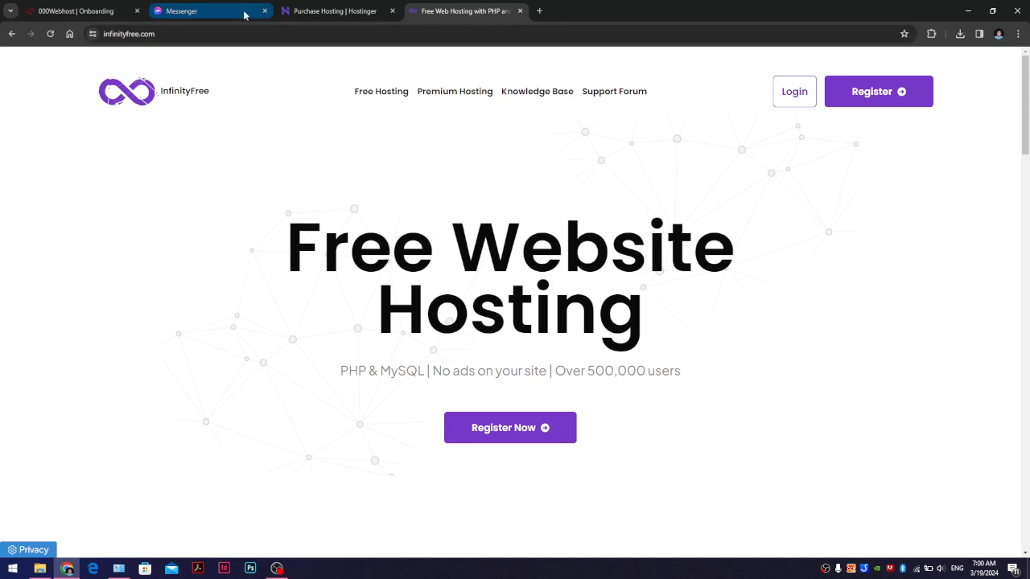
- Log in to InfinityFree with the account e-mail and password
{"action": "left_click", "coordinate": [794, 92]}
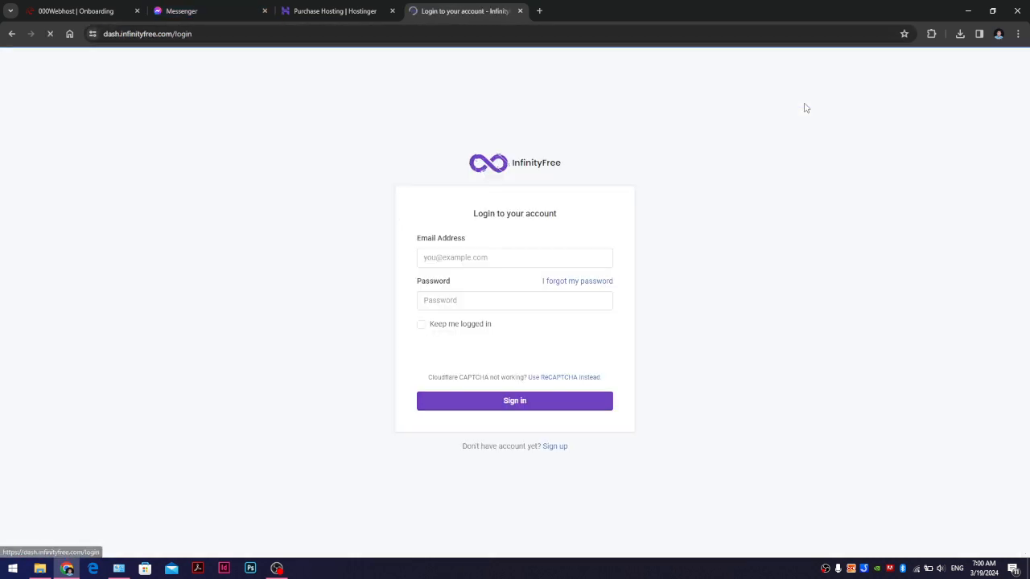
{"action": "left_click", "coordinate": [493, 257]}
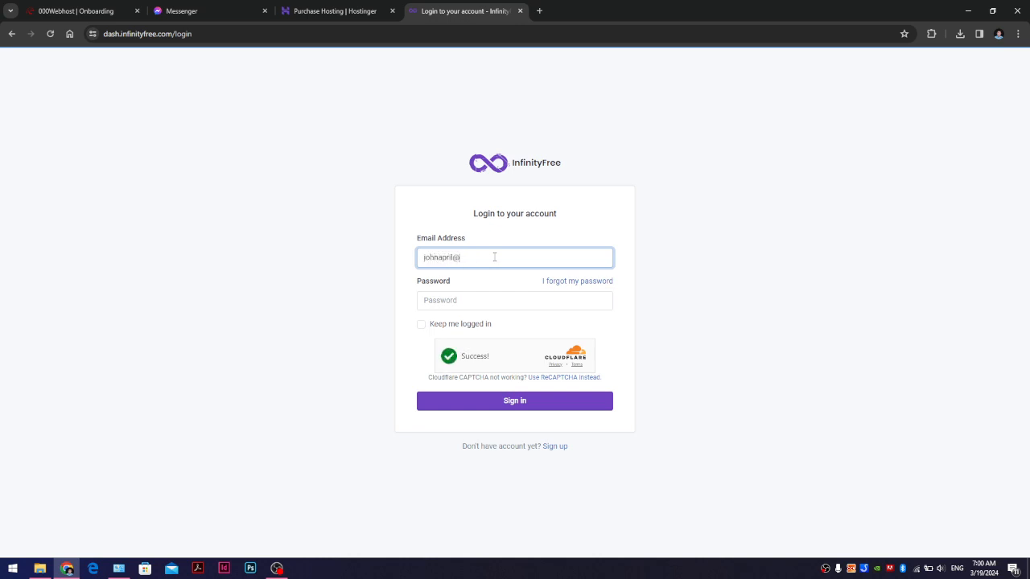
{"action": "key", "text": "Tab"}
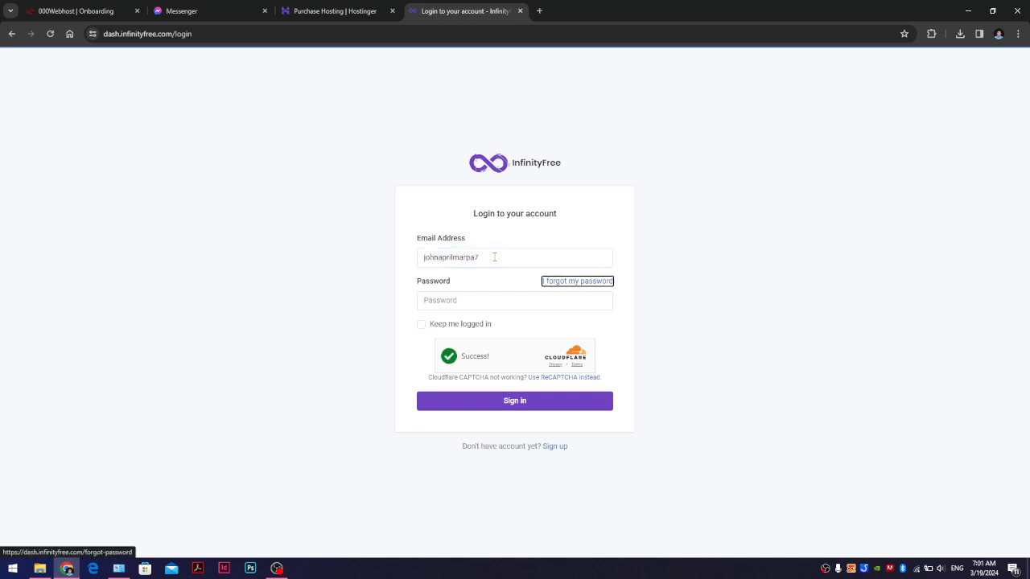
{"action": "left_click", "coordinate": [494, 257]}
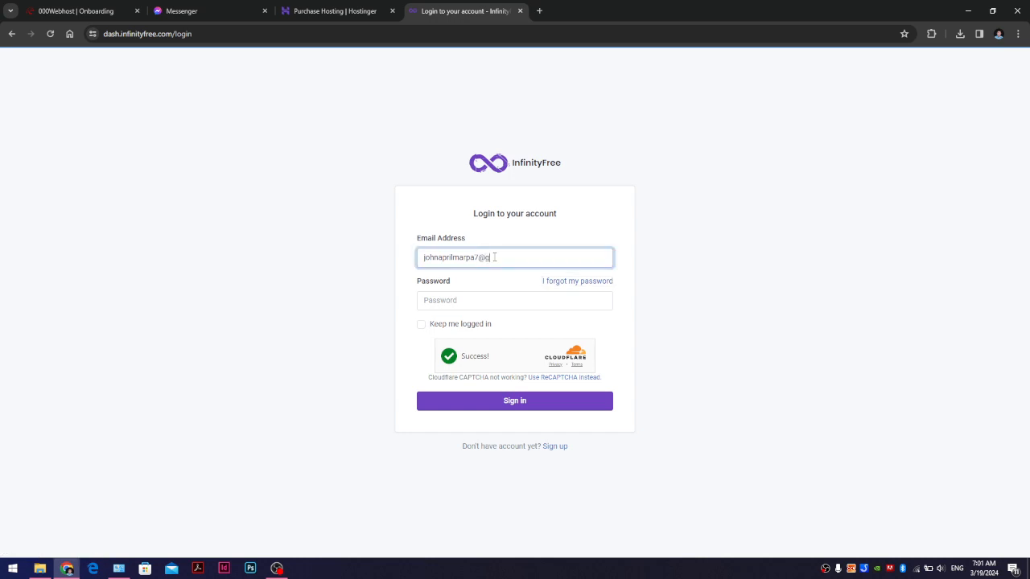
{"action": "key", "text": "Tab"}
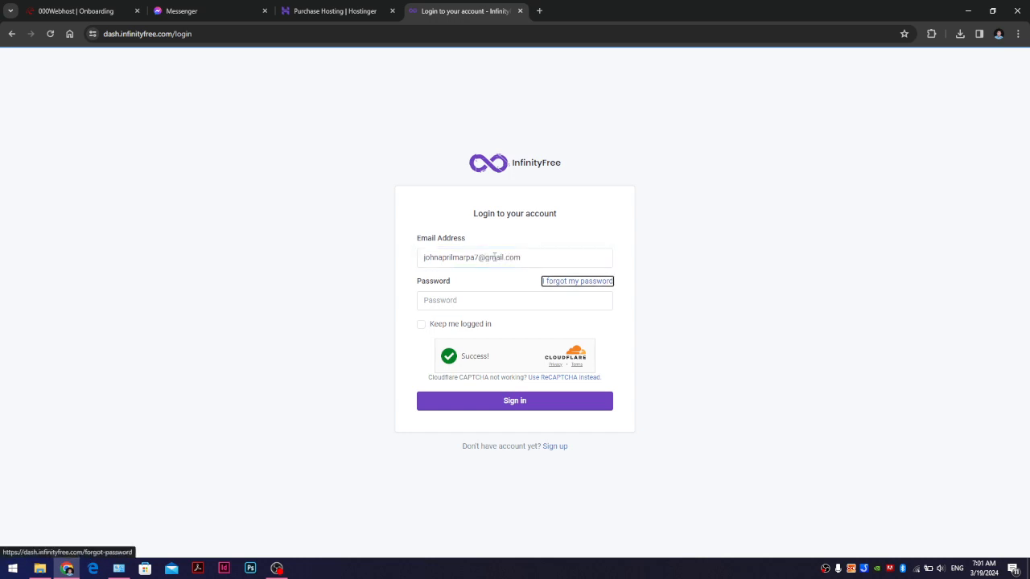
{"action": "key", "text": "Tab"}
{"action": "type", "text": "1"}
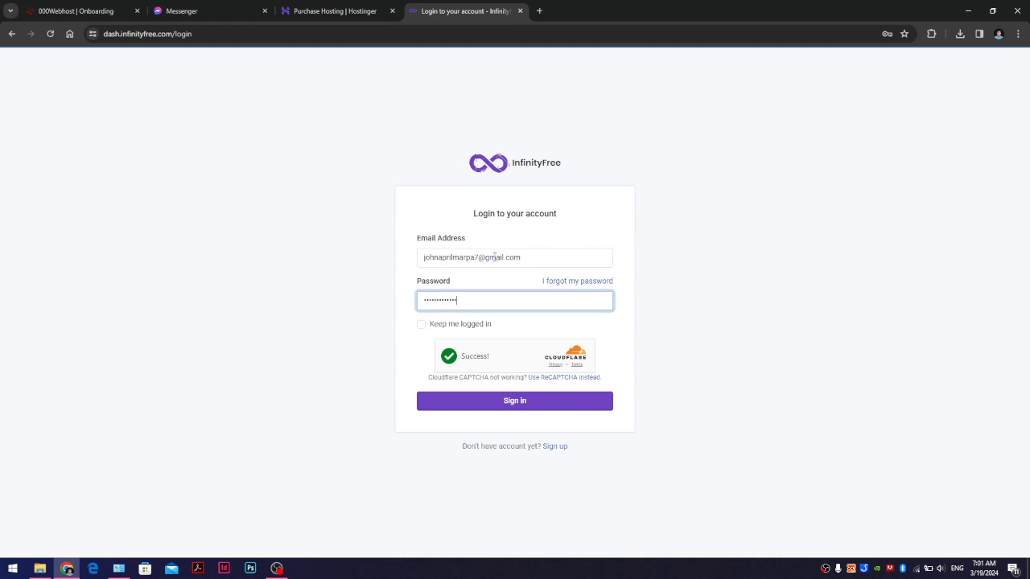
{"action": "key", "text": "Return"}
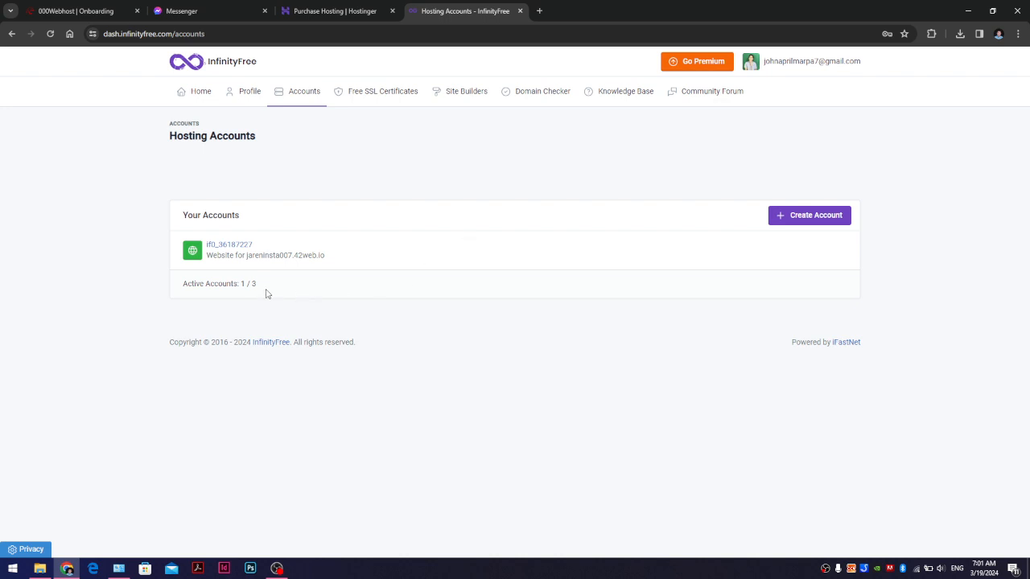
- Select the hosting account details on the Hosting Accounts page, then check recent downloads
{"action": "left_click_drag", "start_coordinate": [267, 294], "coordinate": [171, 246]}
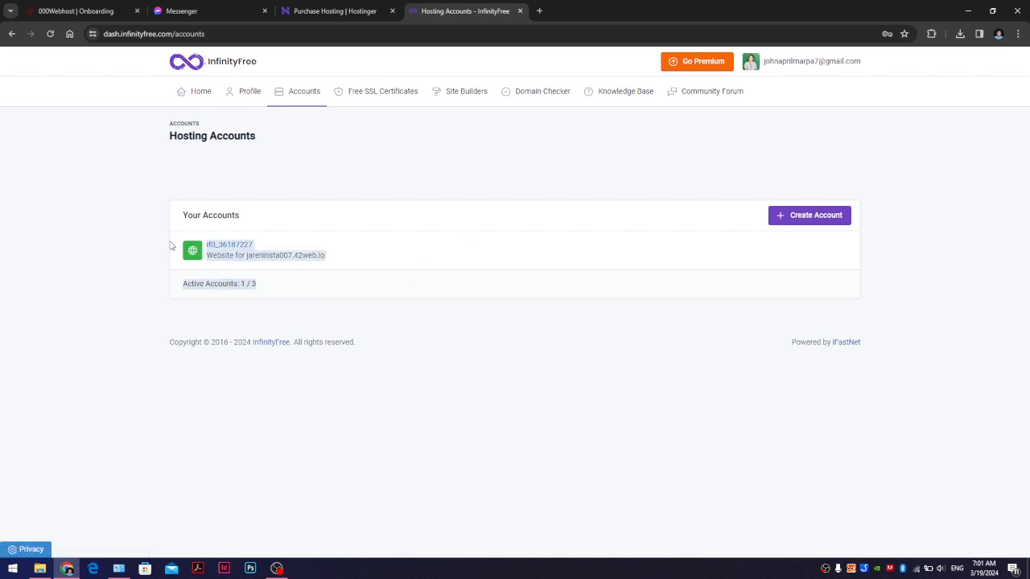
{"action": "left_click", "coordinate": [162, 229]}
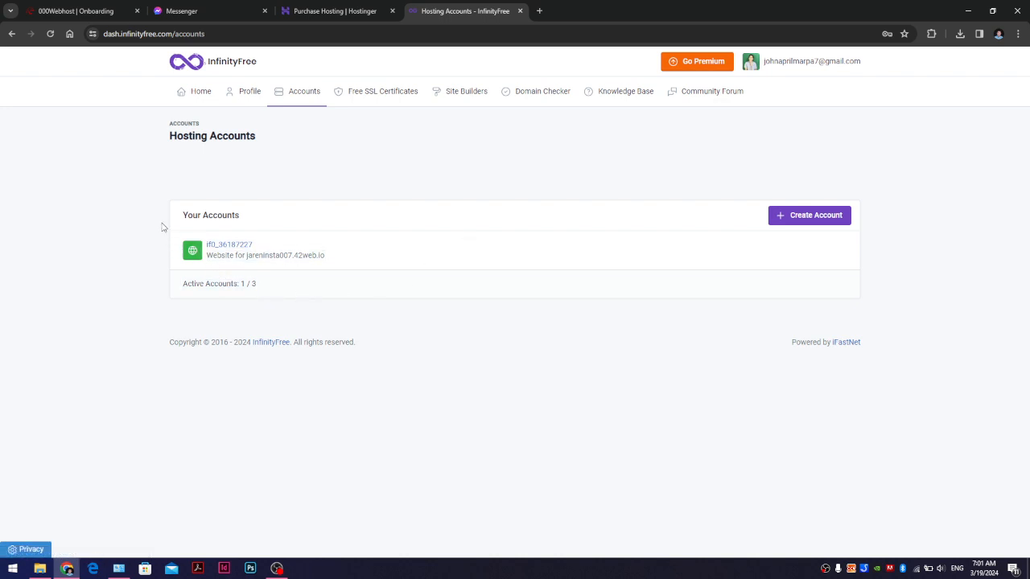
{"action": "left_click", "coordinate": [959, 34]}
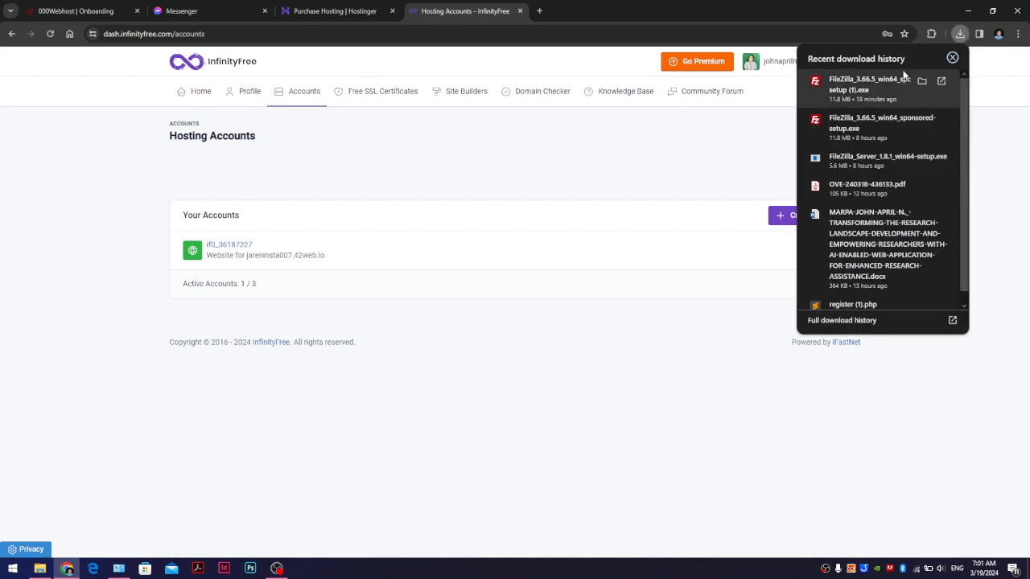
{"action": "left_click", "coordinate": [539, 13]}
{"action": "type", "text": "filezilla"}
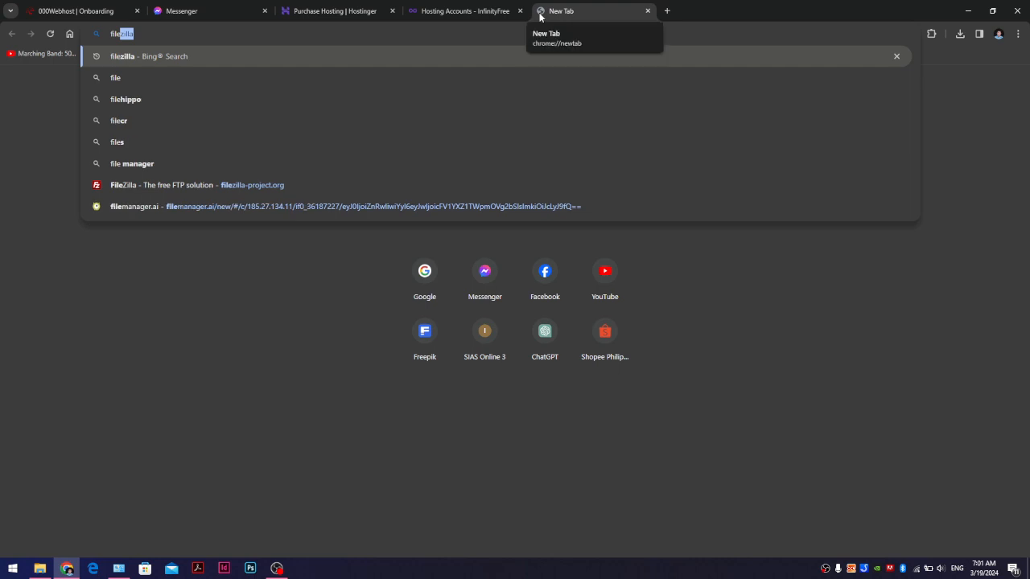
{"action": "key", "text": "Return"}
{"action": "left_click", "coordinate": [547, 34]}
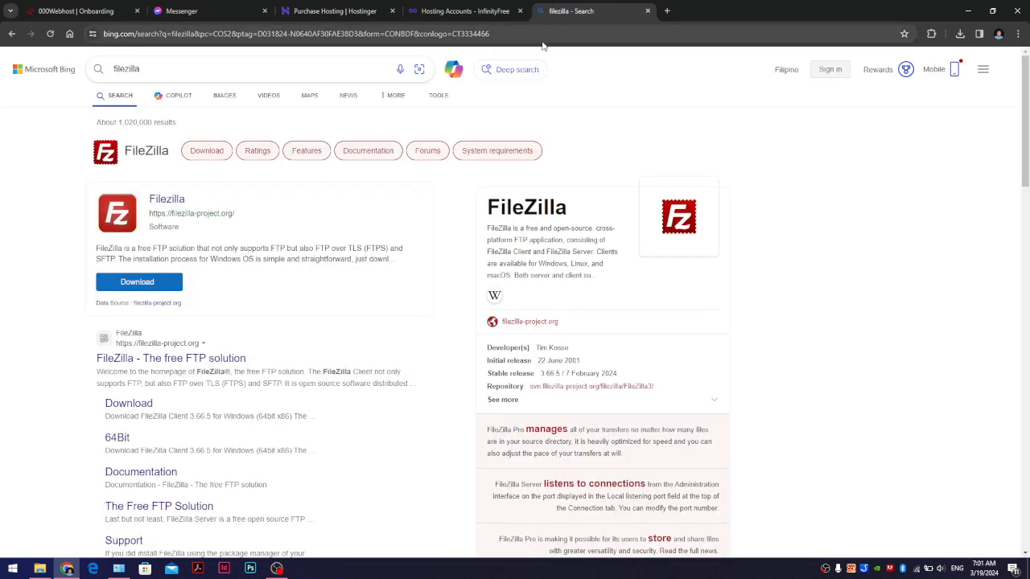
{"action": "type", "text": "www."}
{"action": "key", "text": "Return"}
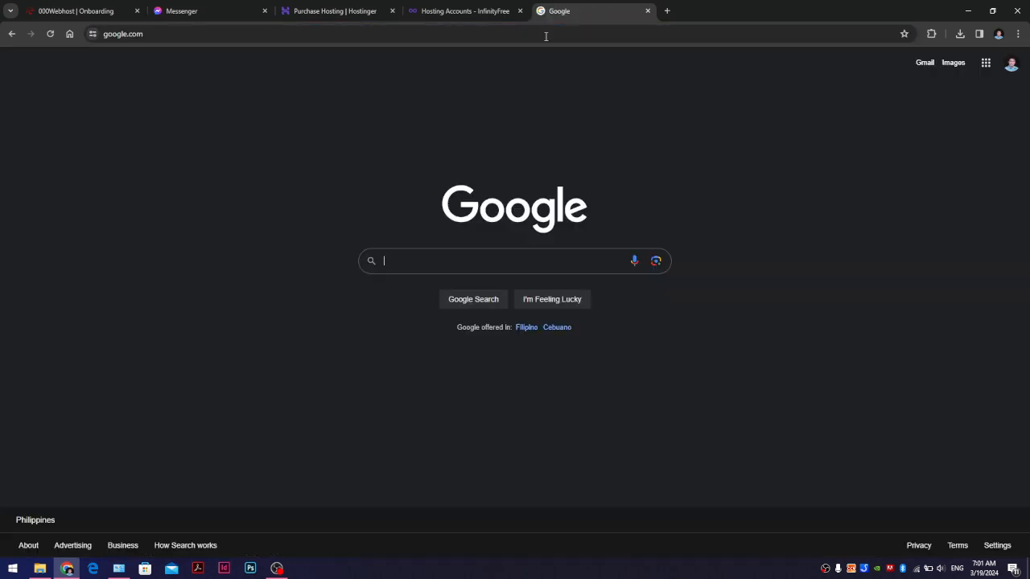
{"action": "type", "text": "filz"}
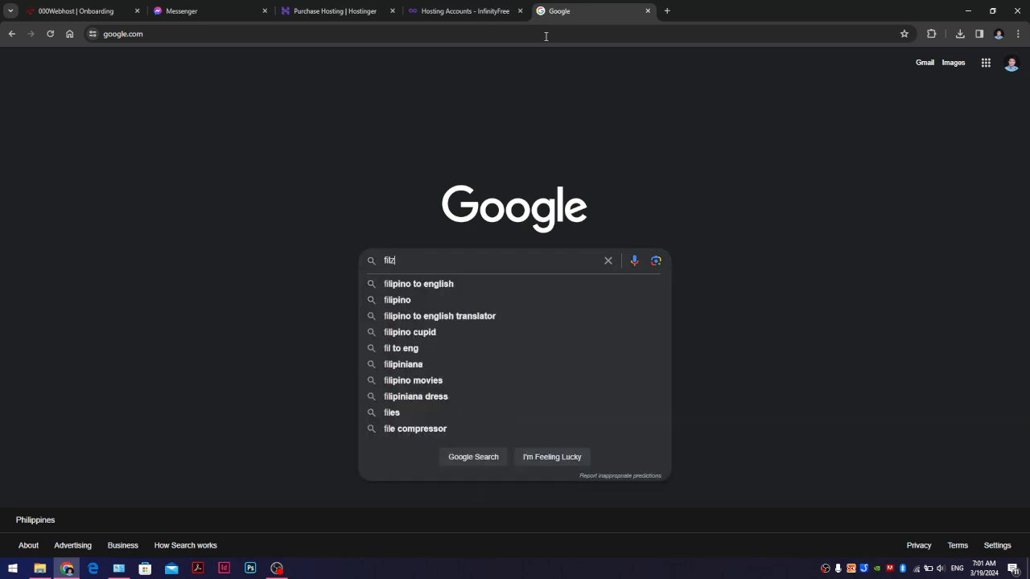
{"action": "type", "text": "illa"}
{"action": "key", "text": "Return"}
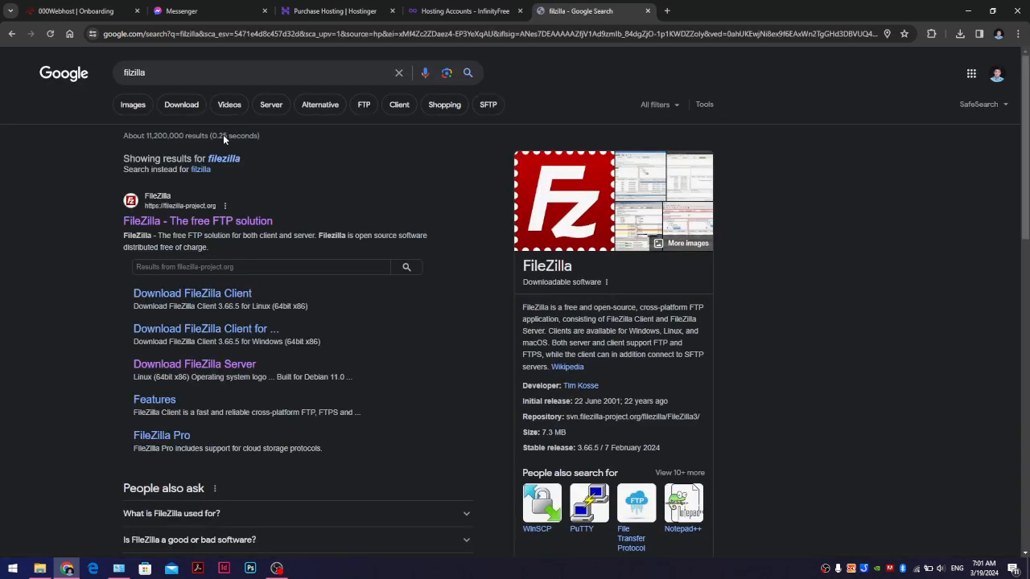
{"action": "left_click", "coordinate": [202, 225]}
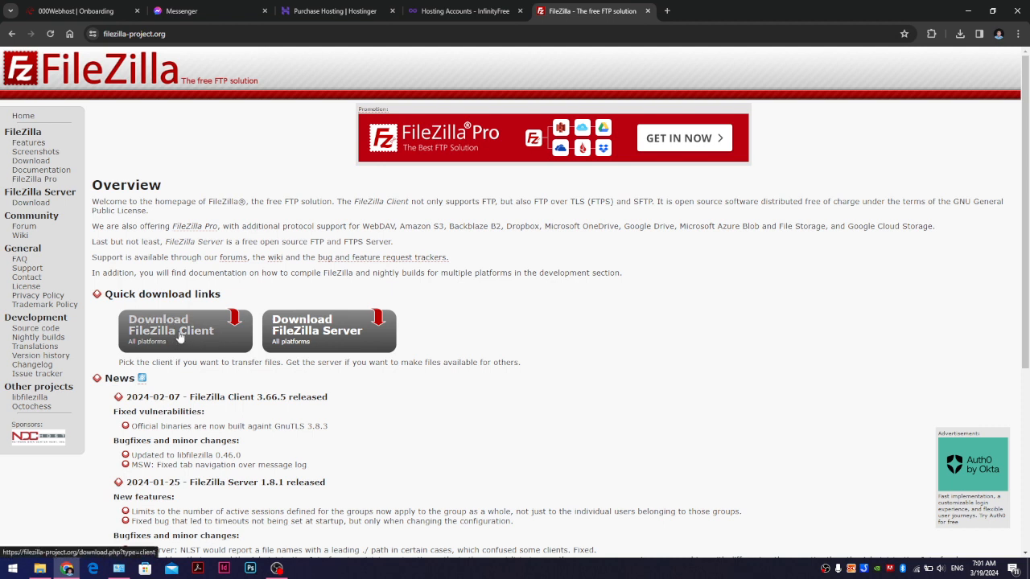
{"action": "left_click", "coordinate": [960, 34]}
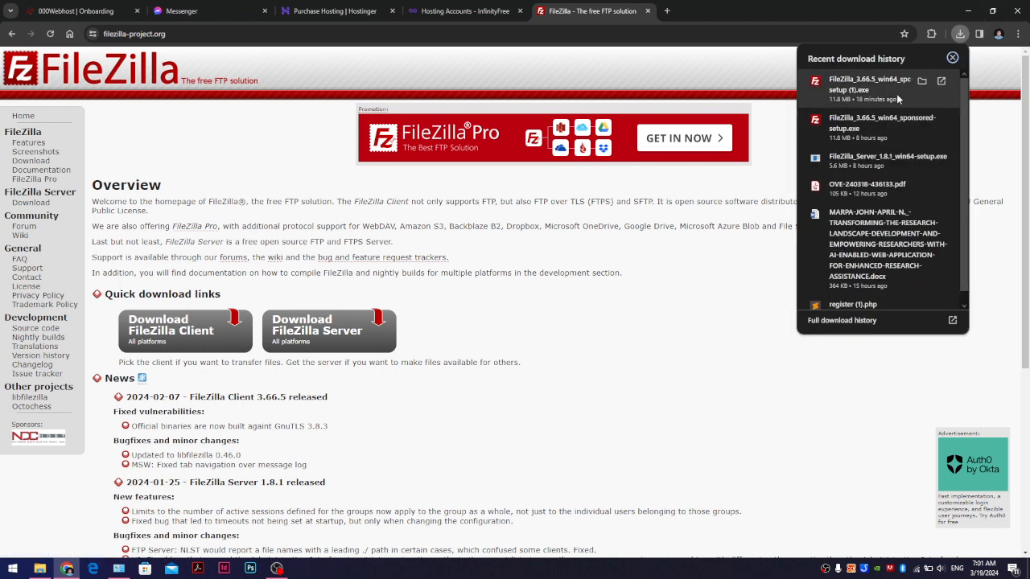
{"action": "left_click", "coordinate": [647, 11]}
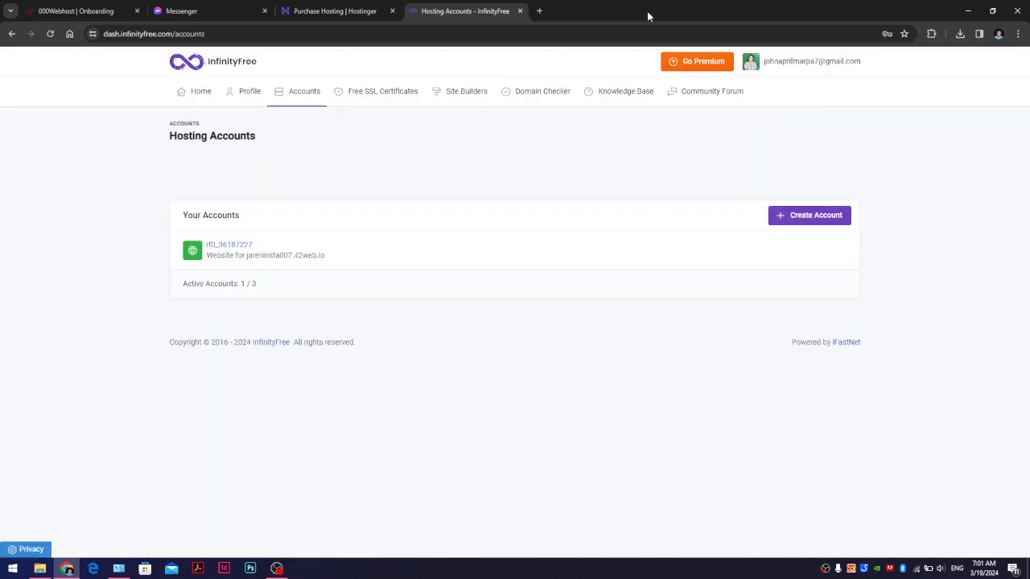
- Launch FileZilla from a Start menu search for 'filez'
{"action": "left_click", "coordinate": [13, 568]}
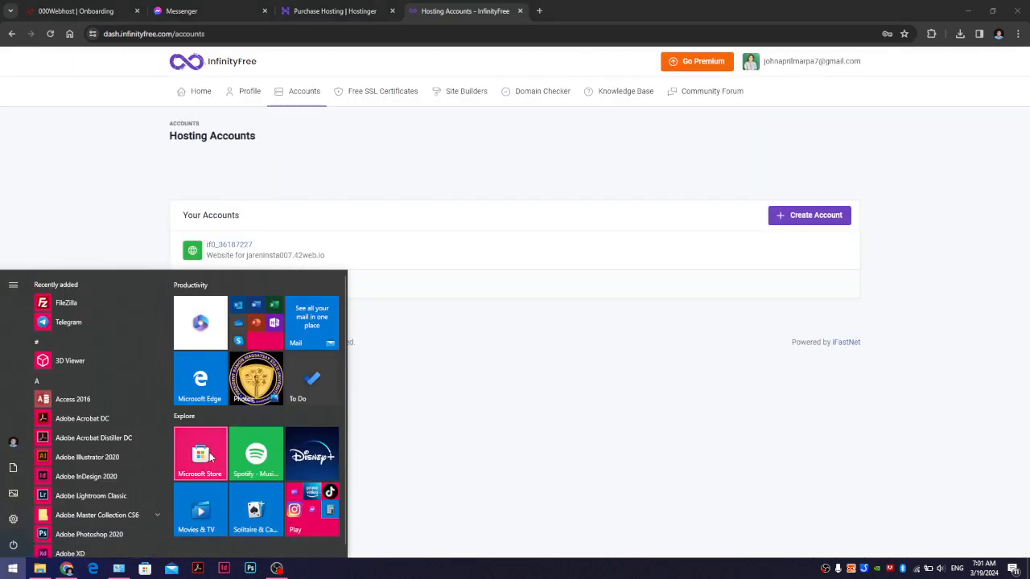
{"action": "type", "text": "filez"}
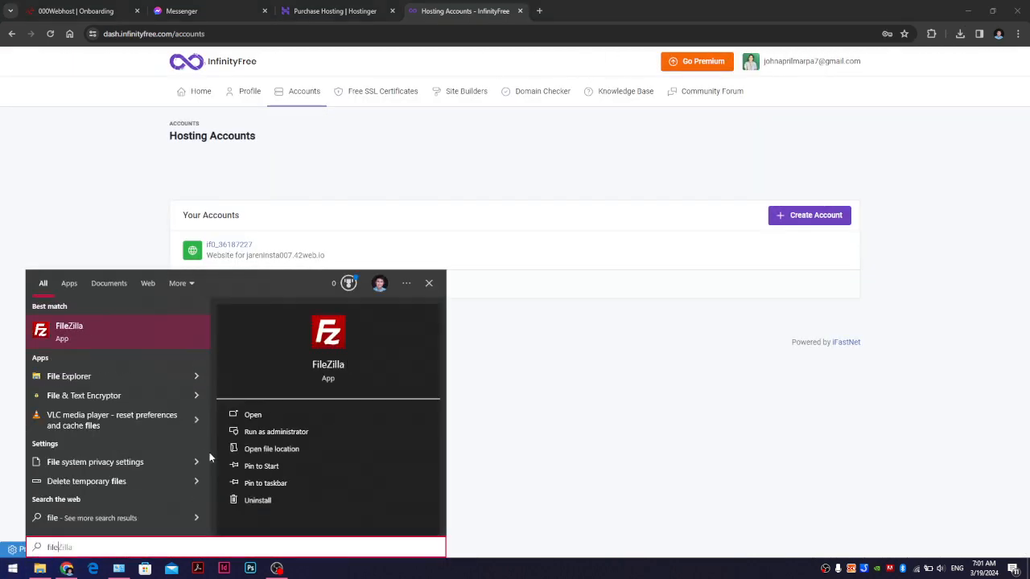
{"action": "key", "text": "Return"}
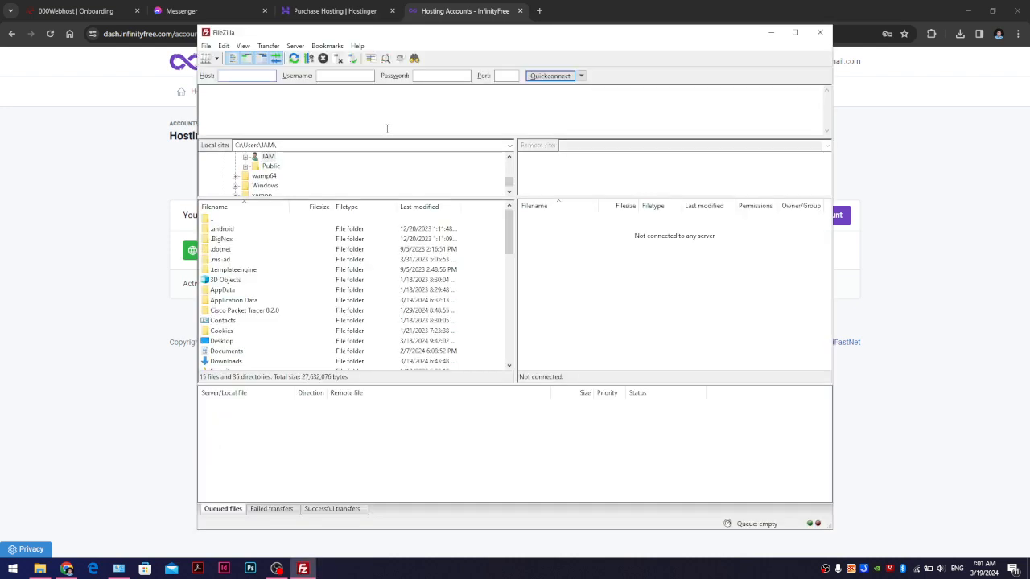
- Bring the Hosting Accounts page back in front and select the website's domain text
{"action": "left_click", "coordinate": [906, 263]}
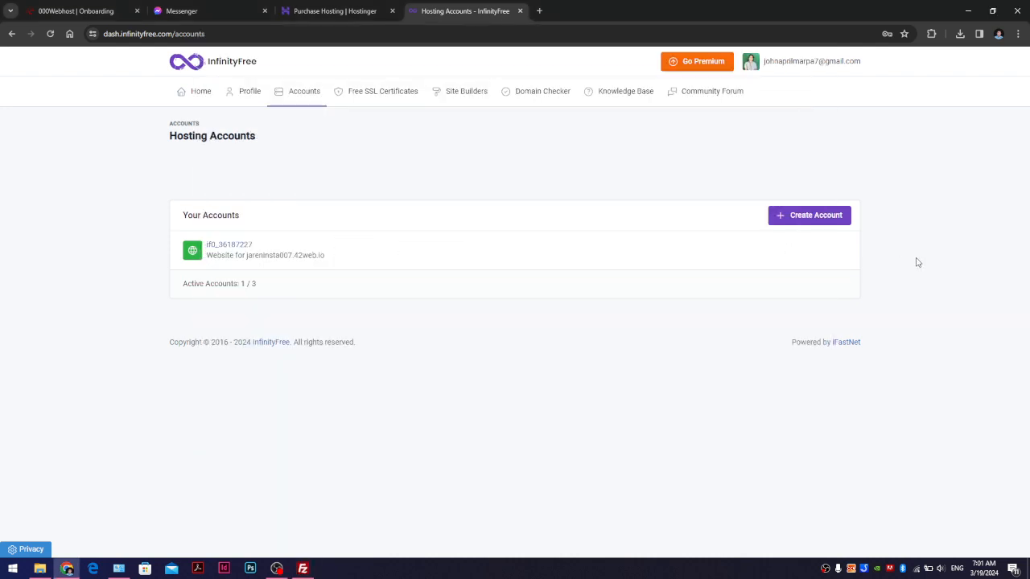
{"action": "left_click", "coordinate": [302, 568]}
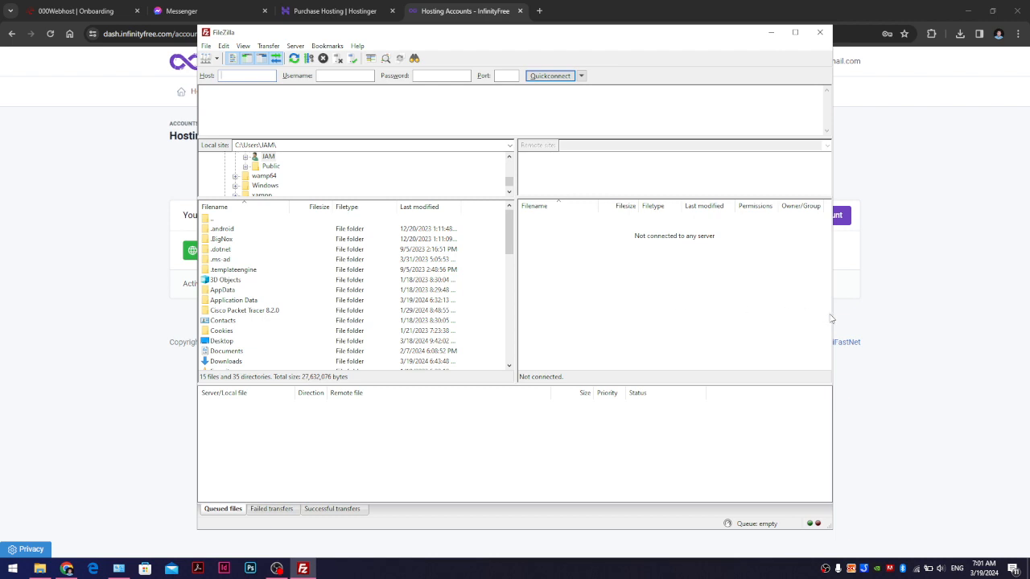
{"action": "left_click", "coordinate": [903, 205]}
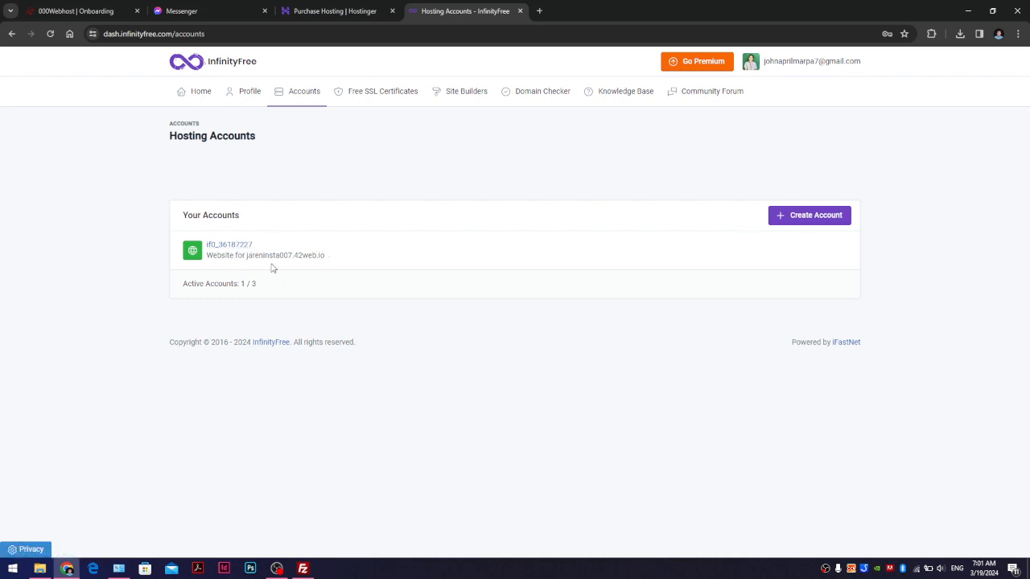
{"action": "left_click_drag", "start_coordinate": [259, 256], "coordinate": [322, 254]}
{"action": "left_click", "coordinate": [328, 264]}
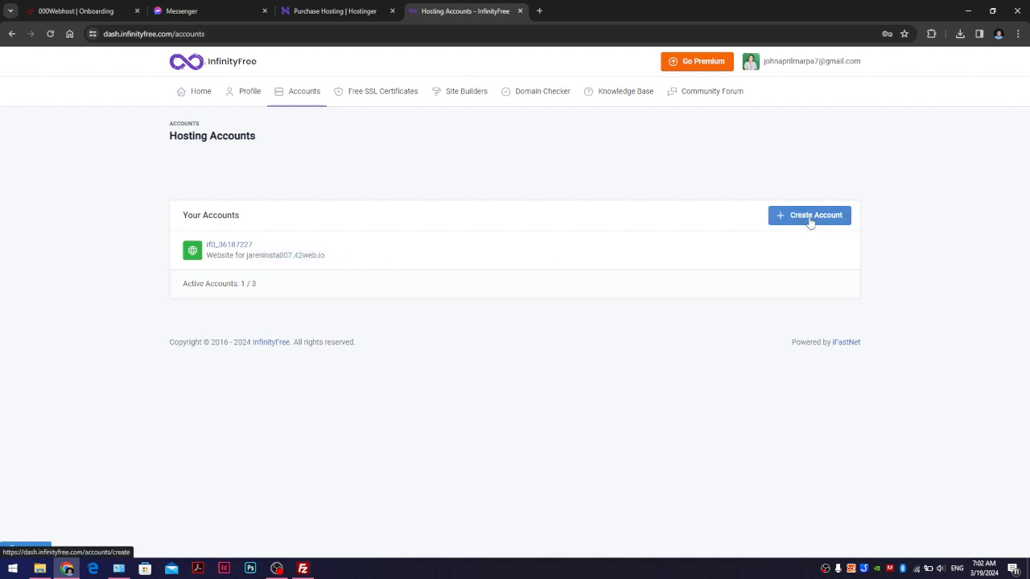
{"action": "scroll", "coordinate": [321, 336], "scroll_direction": "down", "scroll_amount": 3}
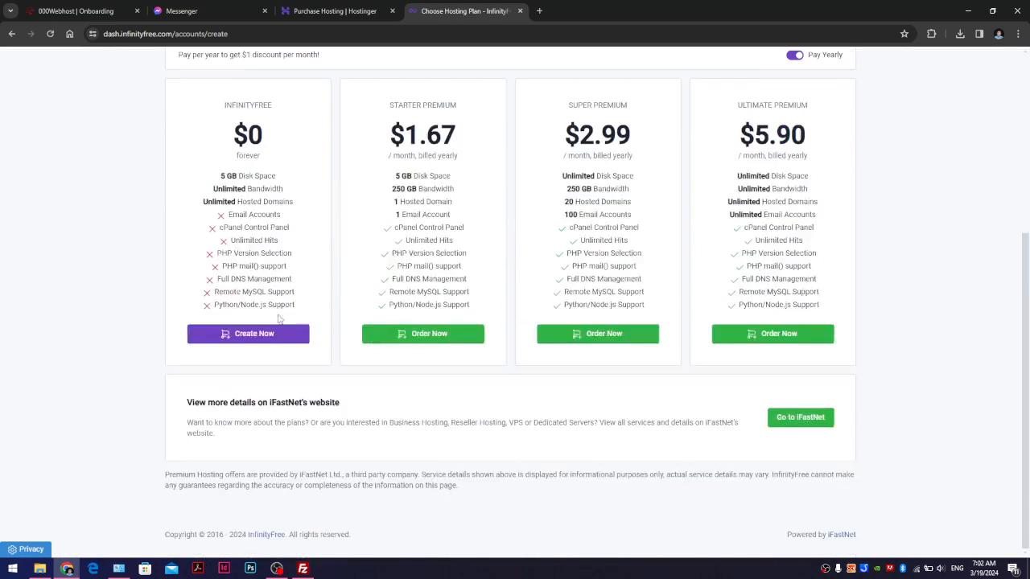
{"action": "left_click", "coordinate": [261, 337]}
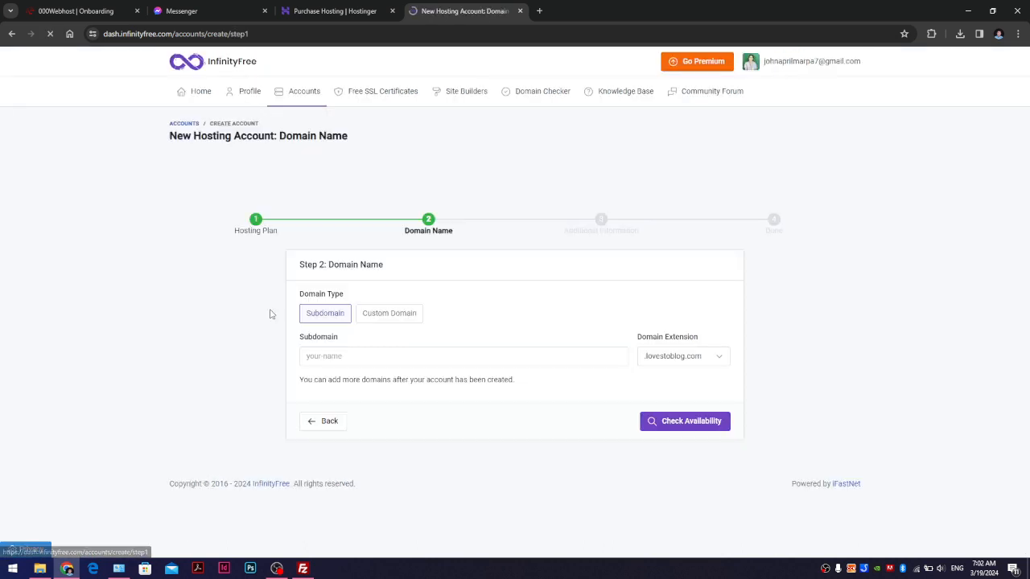
{"action": "left_click", "coordinate": [357, 363]}
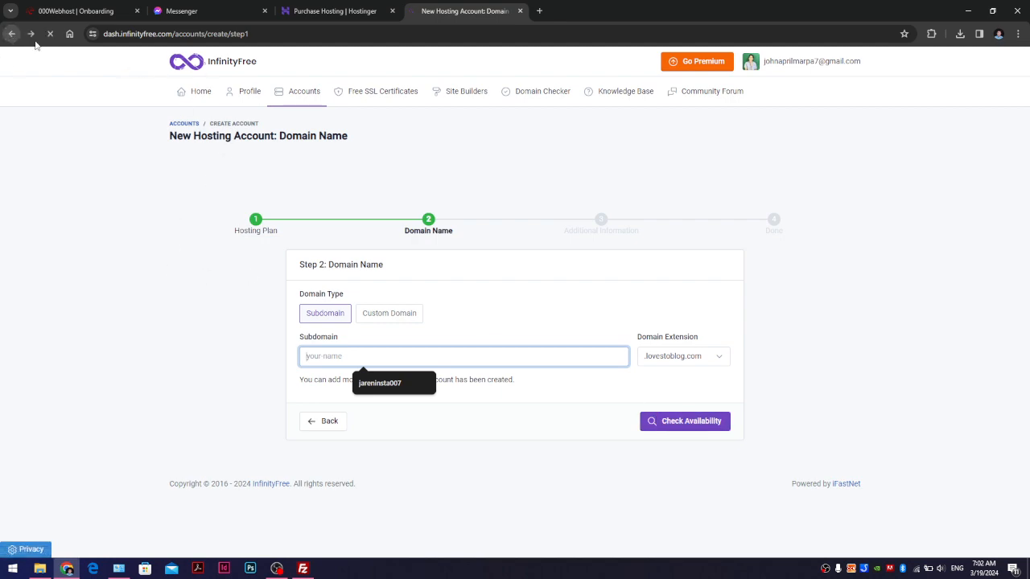
{"action": "left_click", "coordinate": [11, 34]}
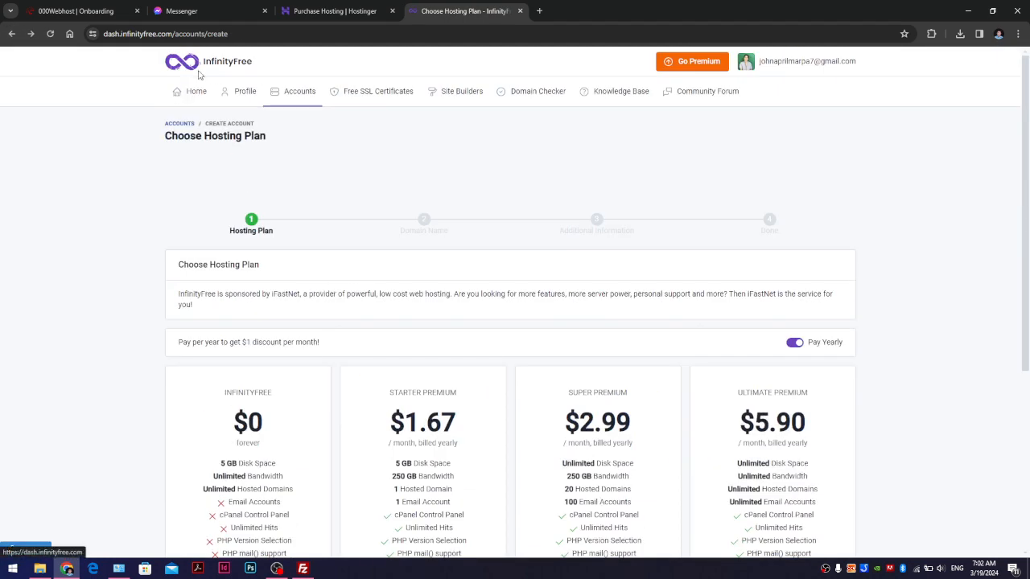
{"action": "left_click", "coordinate": [205, 71]}
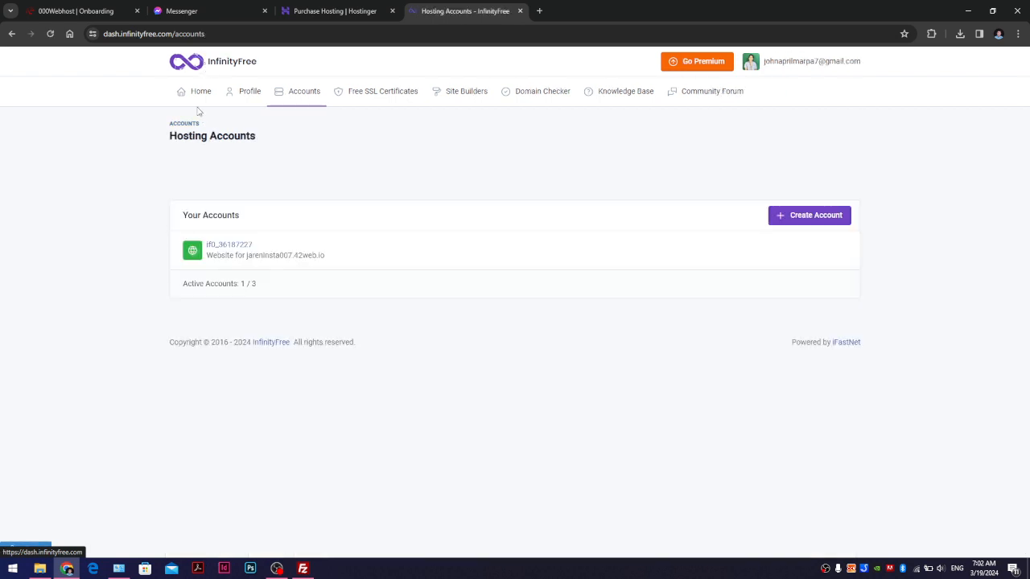
- Open the hosting account's detail page showing website IP 185.27.134.138 and home directory
{"action": "left_click", "coordinate": [227, 245]}
{"action": "scroll", "coordinate": [724, 455], "scroll_direction": "down", "scroll_amount": 1}
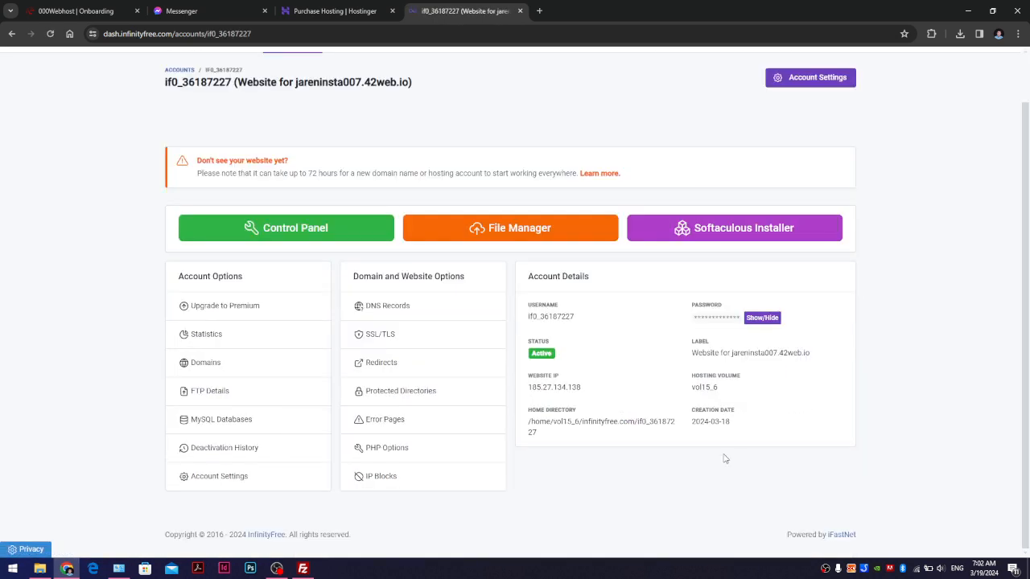
{"action": "scroll", "coordinate": [724, 463], "scroll_direction": "up", "scroll_amount": 1}
{"action": "scroll", "coordinate": [215, 347], "scroll_direction": "down", "scroll_amount": 1}
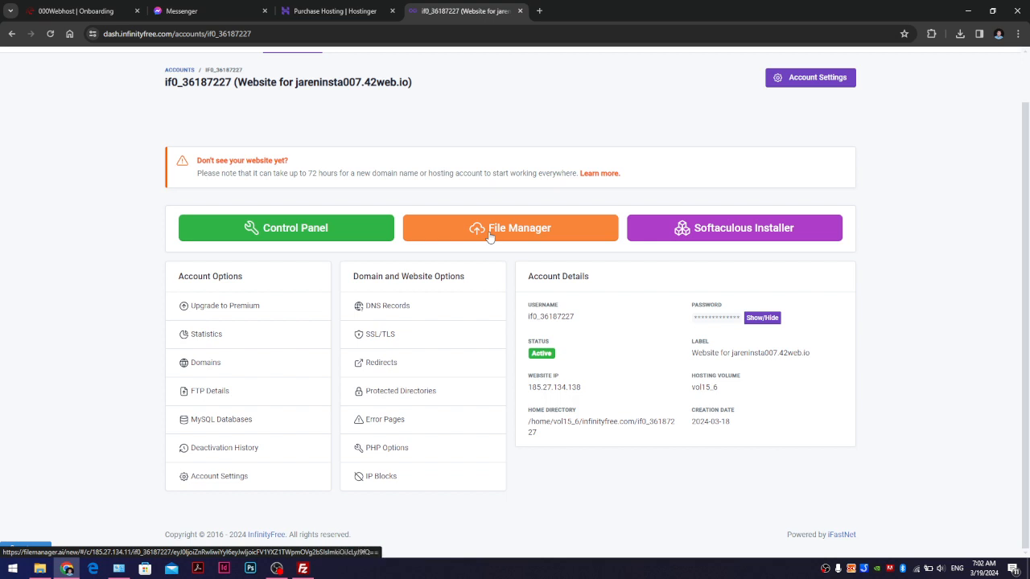
{"action": "key", "text": "super"}
- Start Wampserver64 from a 'wamp' Start search so apache64 and mysqld64 run
{"action": "type", "text": "wamp"}
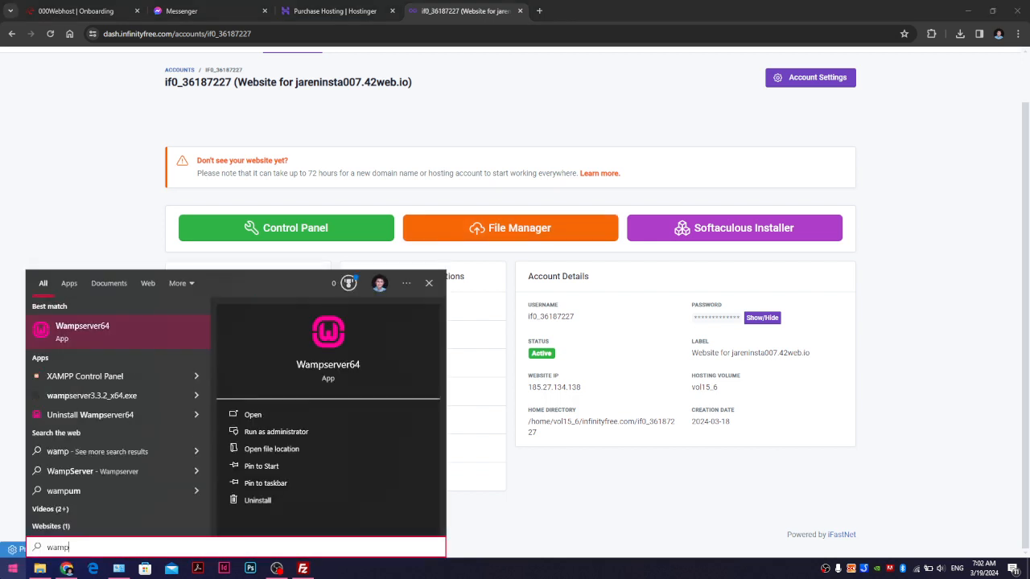
{"action": "left_click", "coordinate": [176, 344]}
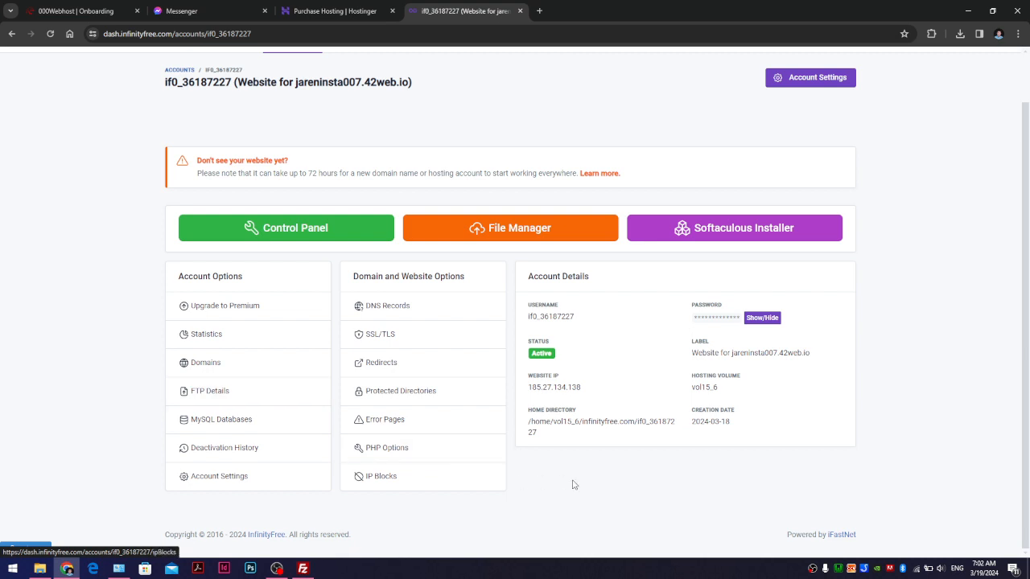
- Open localhost:8080/phpmyadmin in a new tab and log in
{"action": "left_click", "coordinate": [540, 11]}
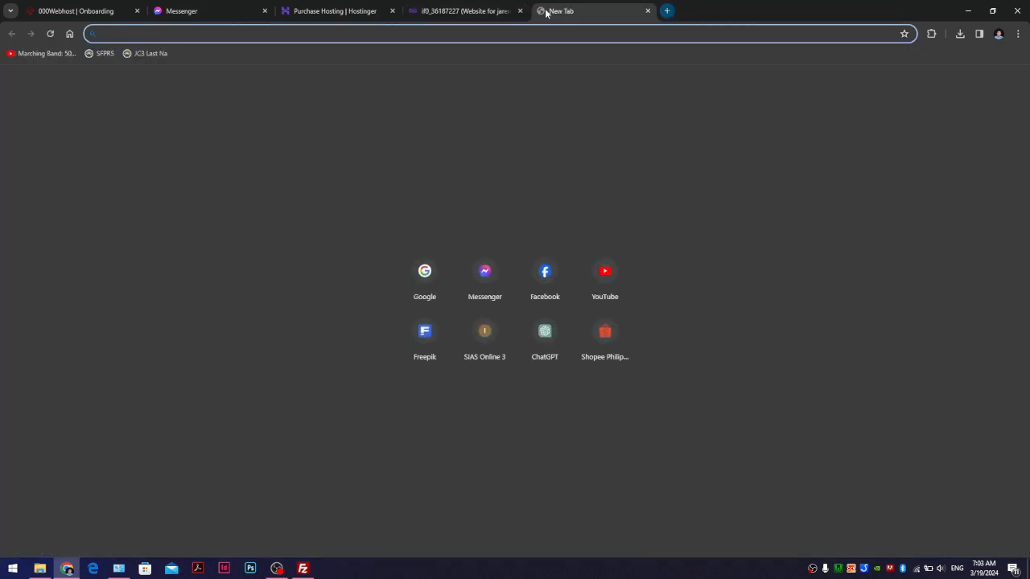
{"action": "type", "text": "lo"}
{"action": "key", "text": "End"}
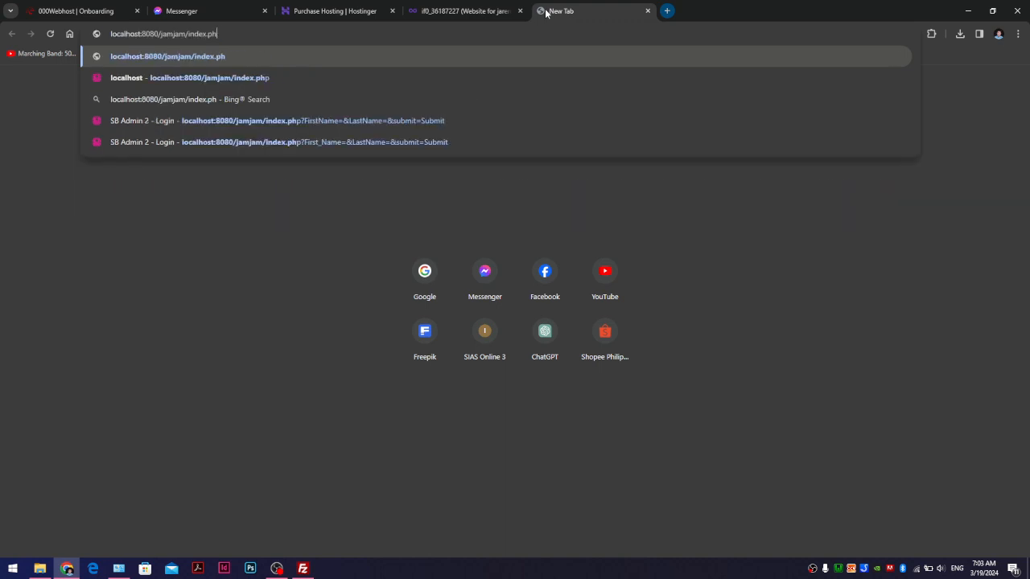
{"action": "key", "text": "BackSpace"}
{"action": "key", "text": "BackSpace"}
{"action": "key", "text": "BackSpace"}
{"action": "key", "text": "BackSpace"}
{"action": "key", "text": "BackSpace"}
{"action": "key", "text": "BackSpace"}
{"action": "key", "text": "BackSpace"}
{"action": "key", "text": "BackSpace"}
{"action": "key", "text": "BackSpace"}
{"action": "key", "text": "BackSpace"}
{"action": "key", "text": "BackSpace"}
{"action": "key", "text": "BackSpace"}
{"action": "key", "text": "BackSpace"}
{"action": "key", "text": "BackSpace"}
{"action": "key", "text": "BackSpace"}
{"action": "key", "text": "BackSpace"}
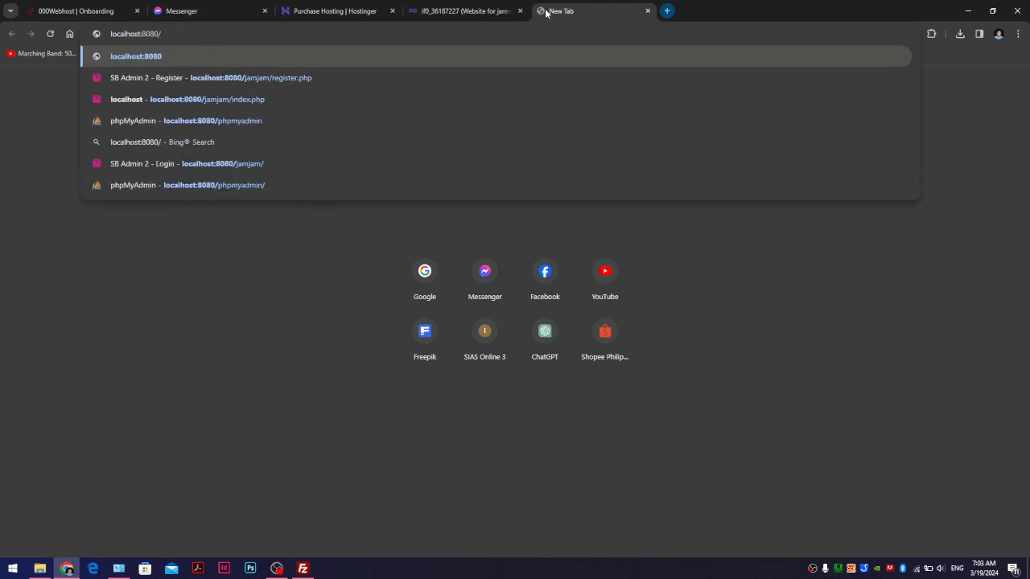
{"action": "type", "text": "ph"}
{"action": "key", "text": "Return"}
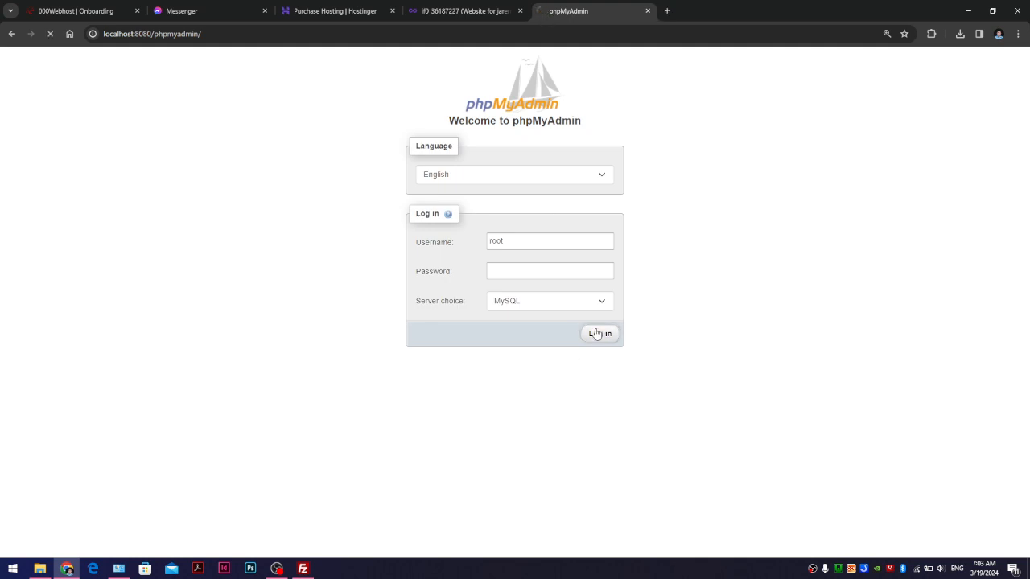
{"action": "left_click", "coordinate": [598, 333]}
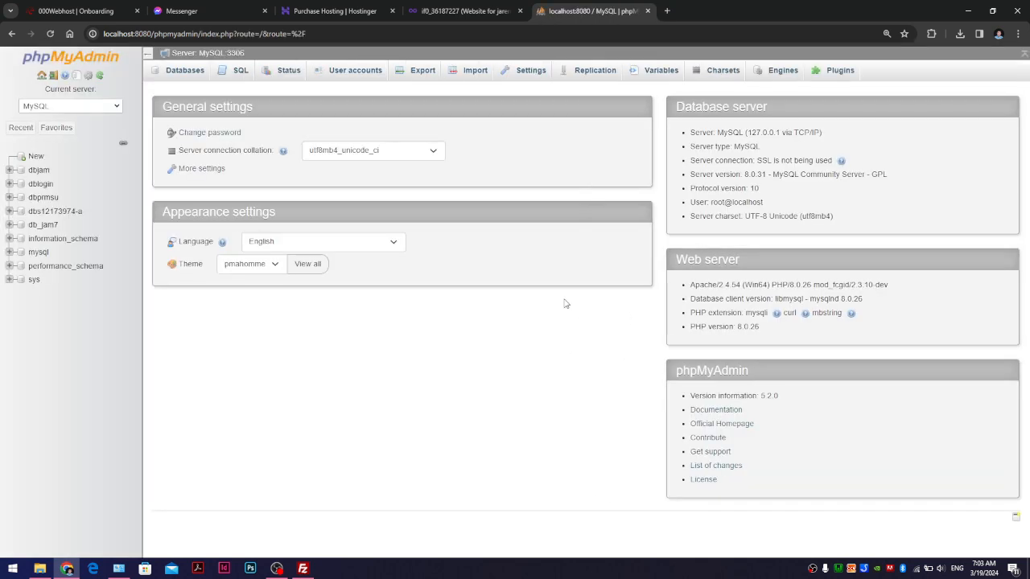
- Export the dbjam database as SQL to Downloads, then return to the account page
{"action": "left_click", "coordinate": [39, 171]}
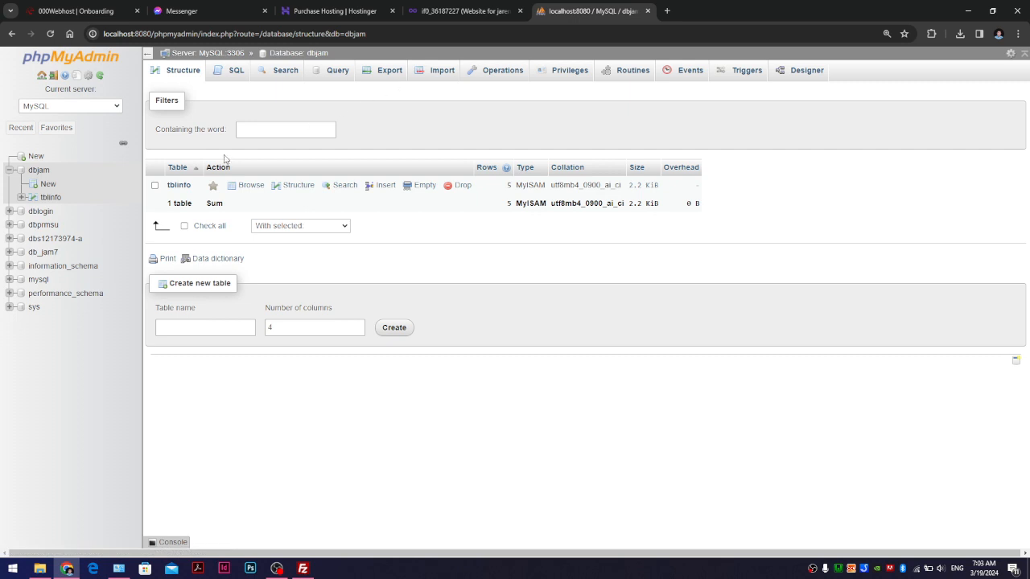
{"action": "left_click", "coordinate": [390, 76]}
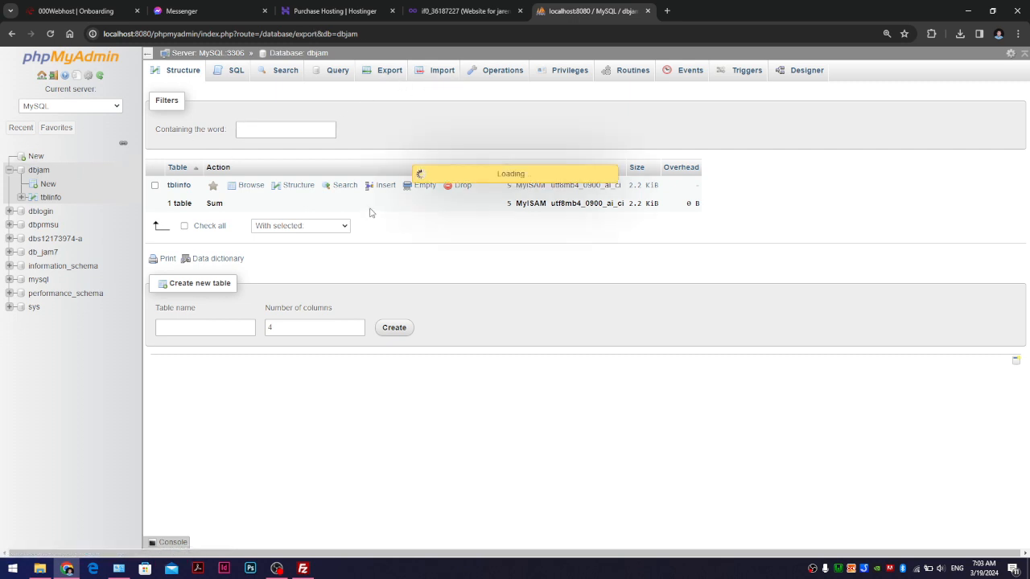
{"action": "left_click", "coordinate": [226, 281]}
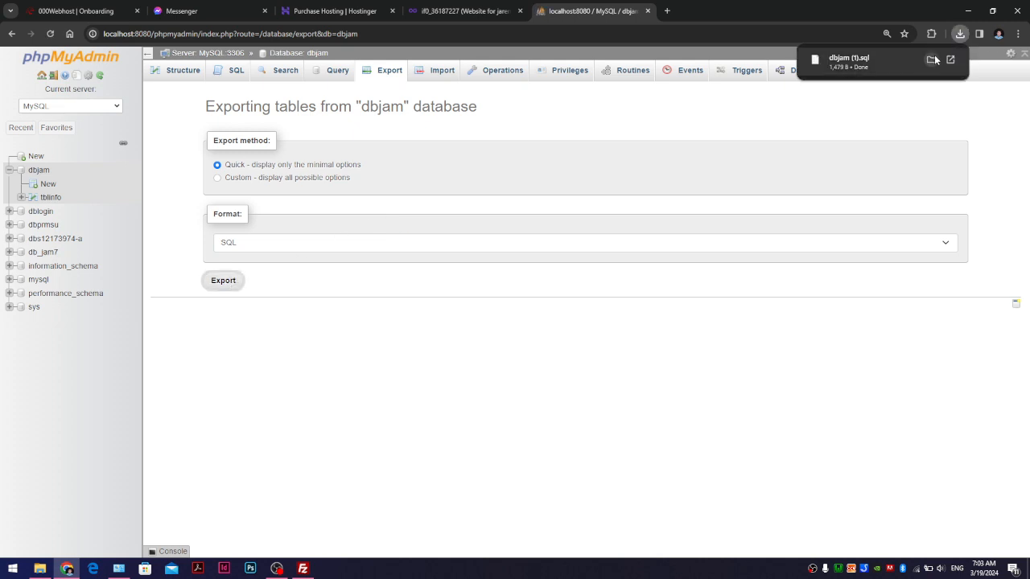
{"action": "left_click", "coordinate": [931, 61]}
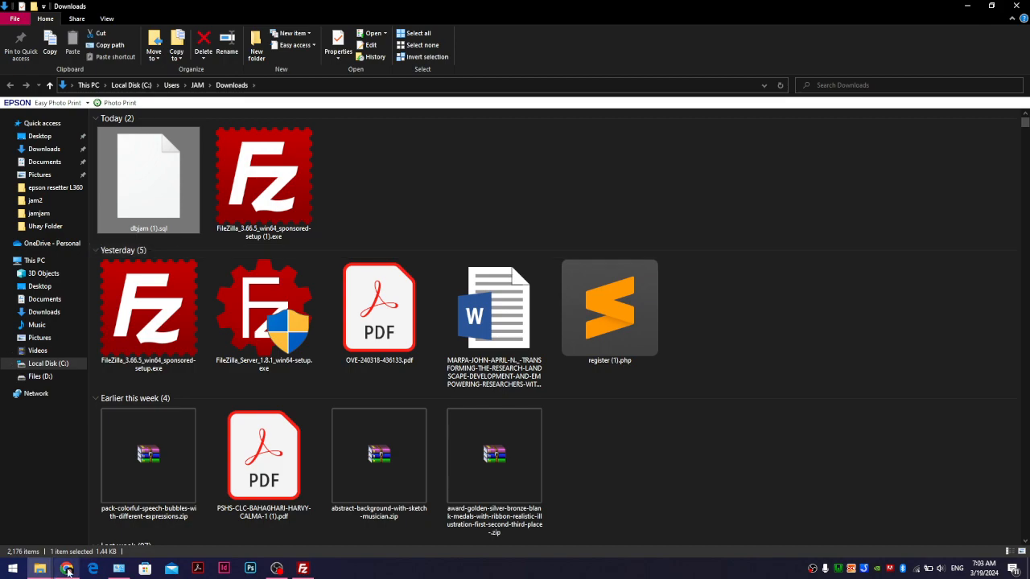
{"action": "left_click", "coordinate": [67, 569]}
{"action": "left_click", "coordinate": [456, 8]}
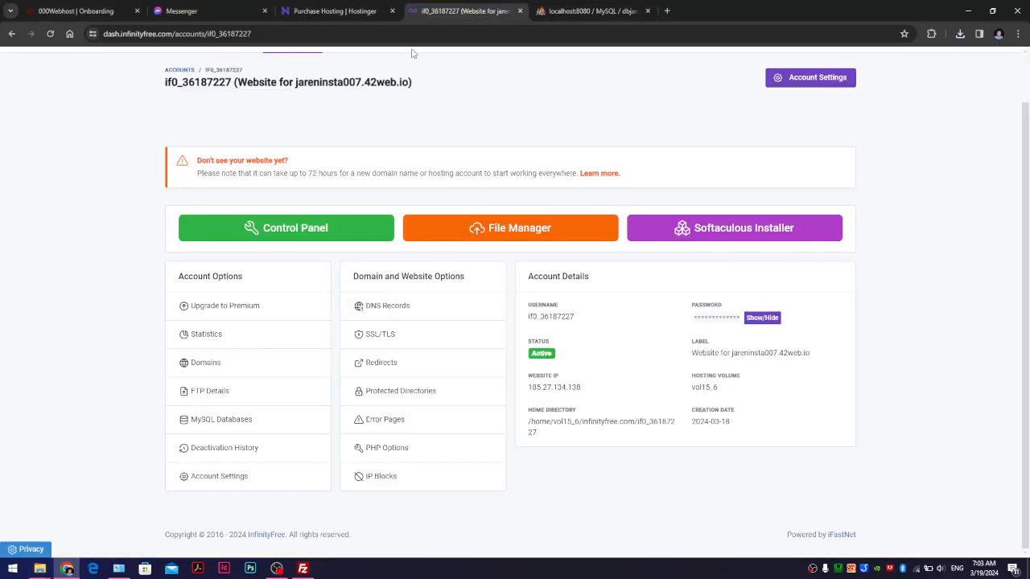
- Open the hosting account's MySQL Databases page
{"action": "scroll", "coordinate": [358, 448], "scroll_direction": "up", "scroll_amount": 1}
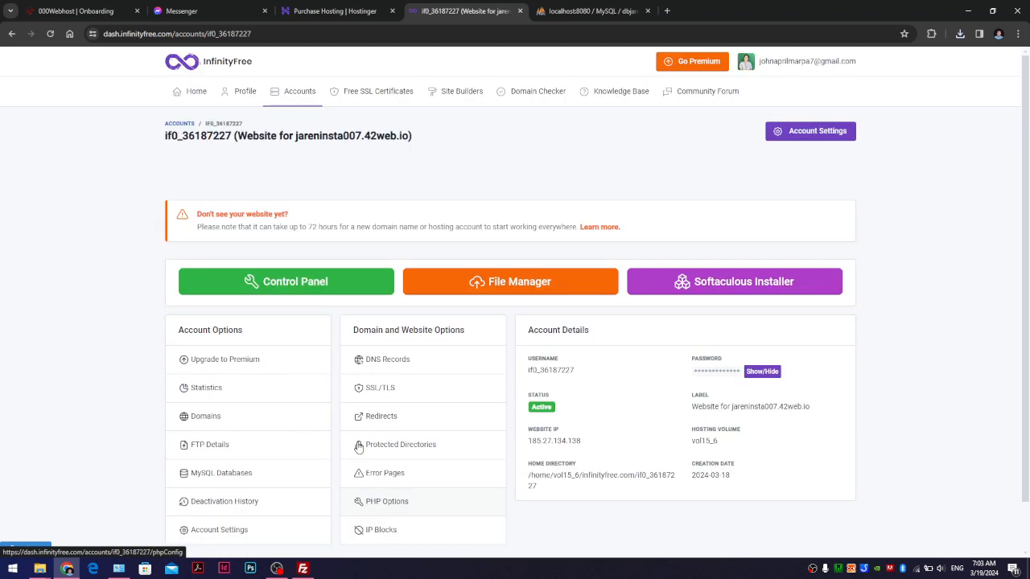
{"action": "scroll", "coordinate": [358, 448], "scroll_direction": "down", "scroll_amount": 1}
{"action": "left_click", "coordinate": [254, 424]}
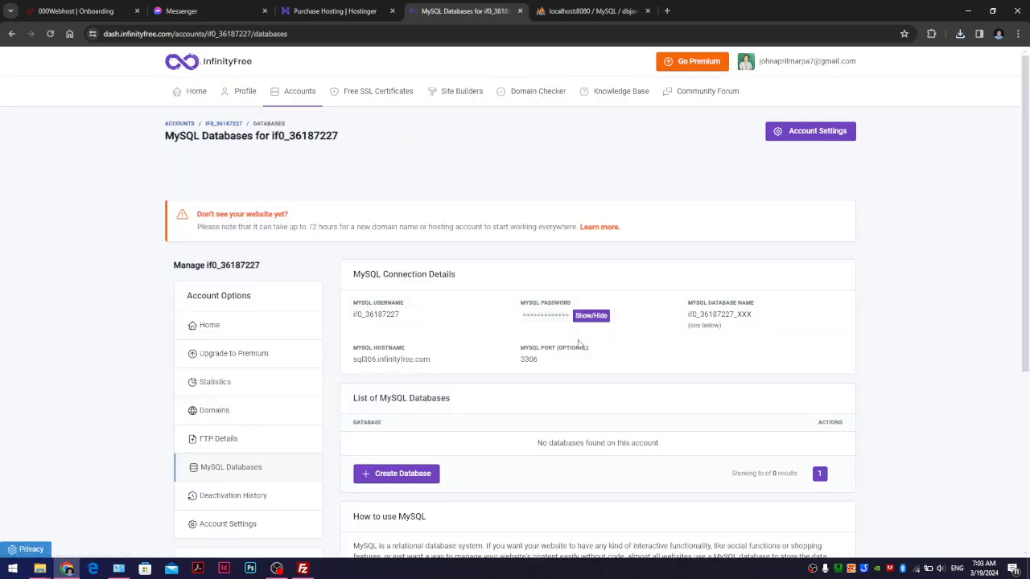
{"action": "scroll", "coordinate": [638, 330], "scroll_direction": "down", "scroll_amount": 2}
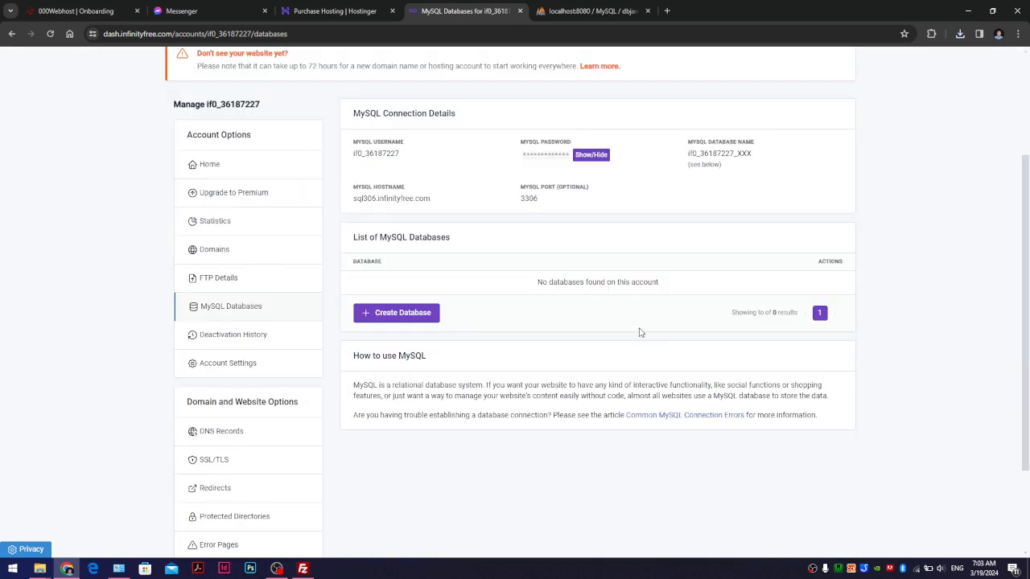
{"action": "scroll", "coordinate": [641, 332], "scroll_direction": "up", "scroll_amount": 1}
{"action": "scroll", "coordinate": [640, 333], "scroll_direction": "down", "scroll_amount": 1}
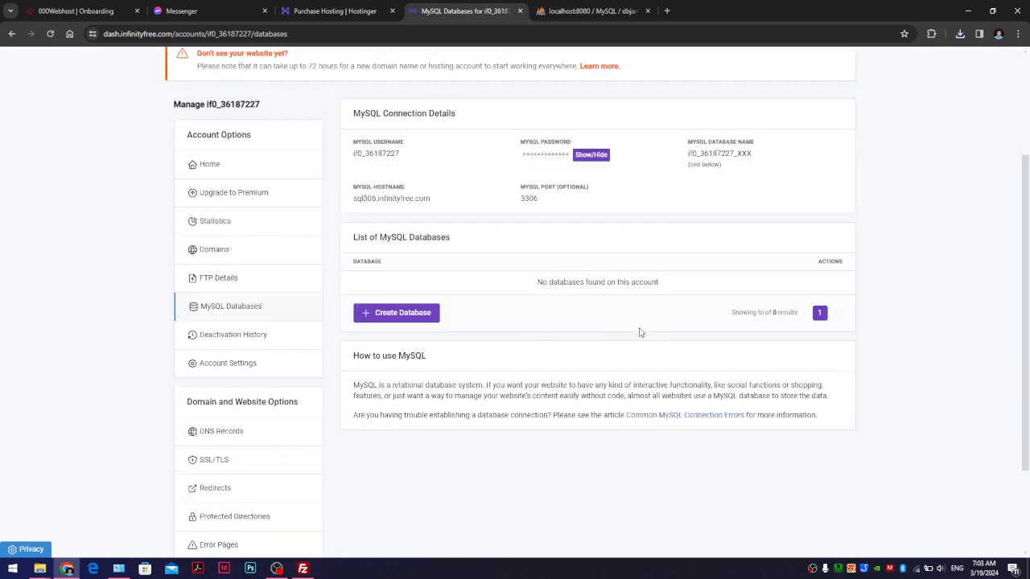
{"action": "left_click", "coordinate": [422, 314]}
{"action": "left_click", "coordinate": [443, 344]}
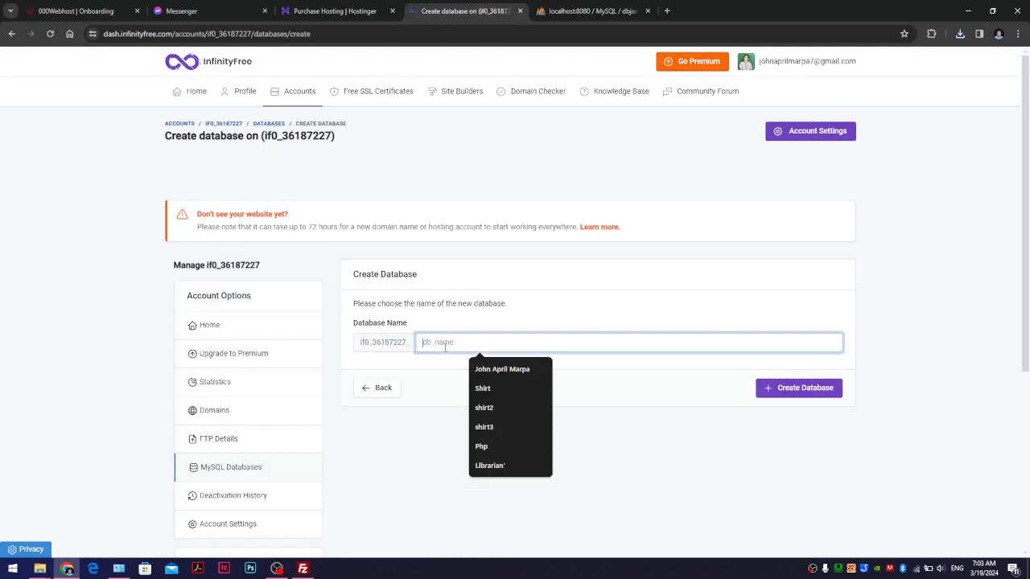
{"action": "type", "text": "d"}
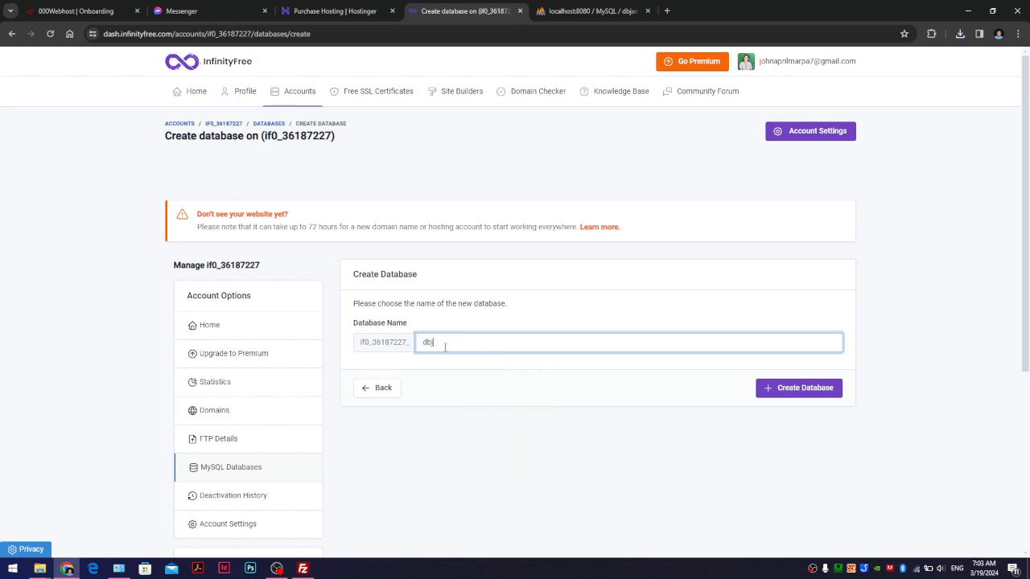
{"action": "type", "text": "bjam"}
{"action": "left_click_drag", "start_coordinate": [358, 344], "coordinate": [415, 346]}
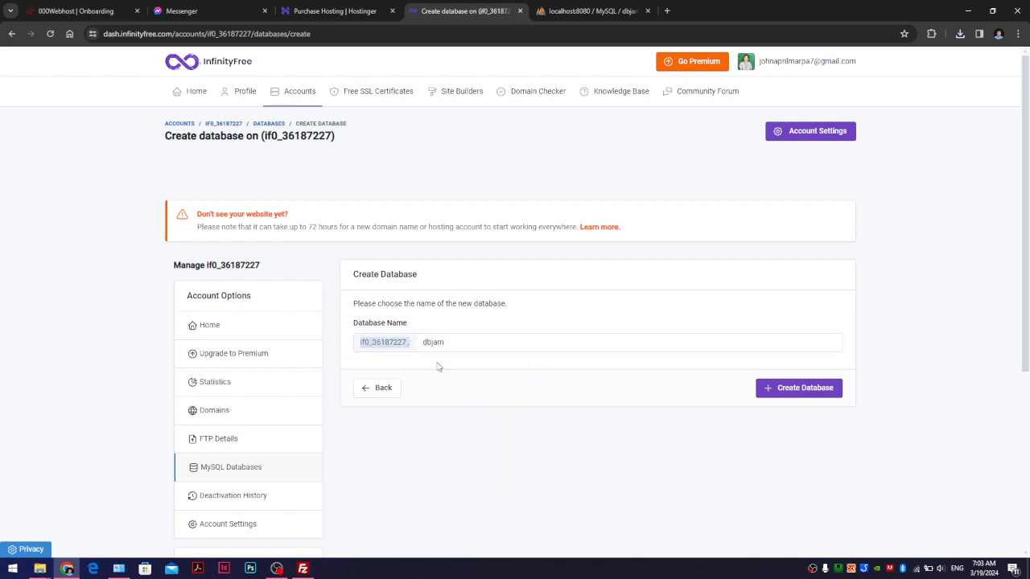
{"action": "left_click", "coordinate": [795, 390]}
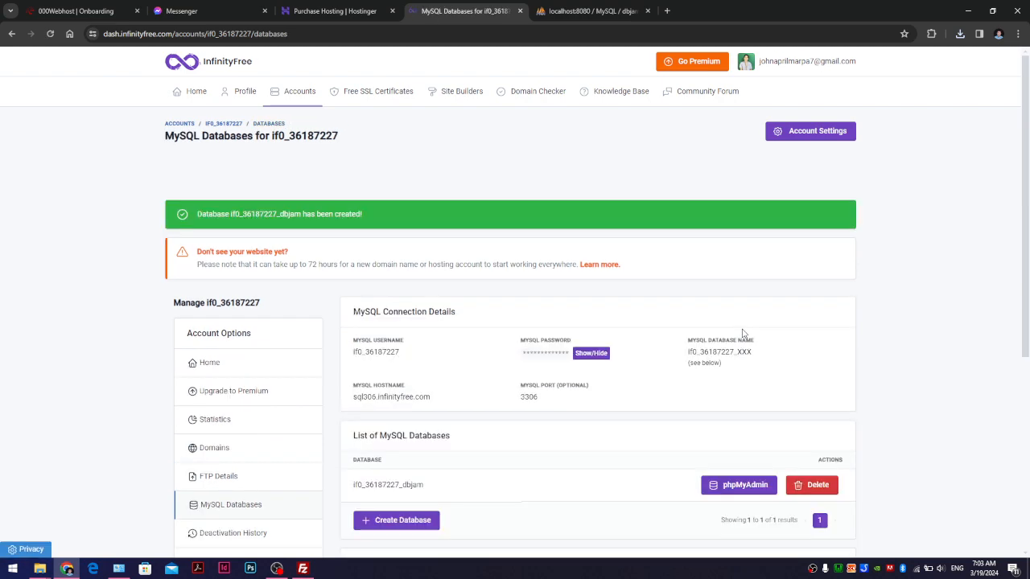
{"action": "scroll", "coordinate": [745, 334], "scroll_direction": "down", "scroll_amount": 3}
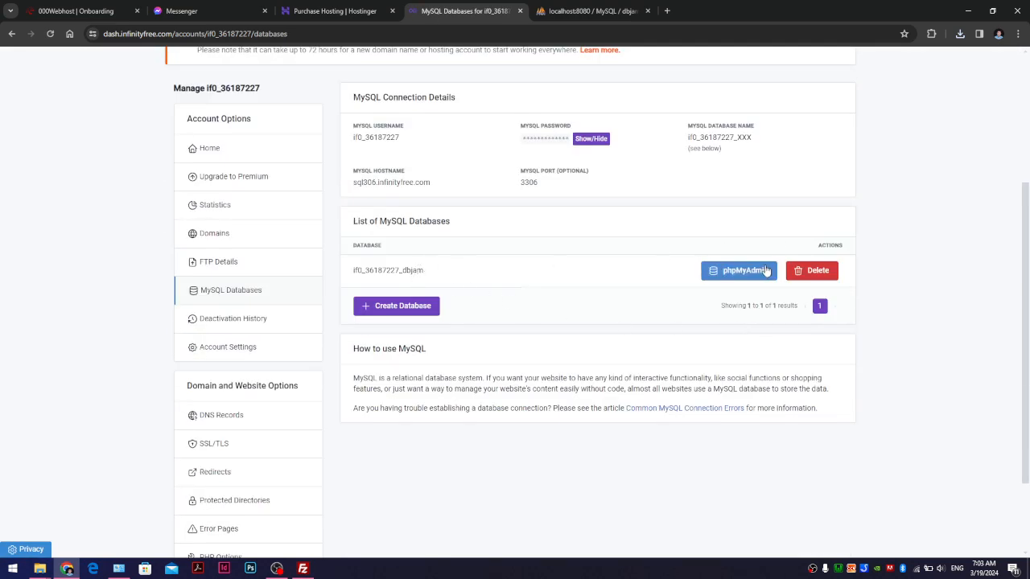
{"action": "left_click_drag", "start_coordinate": [378, 272], "coordinate": [455, 271]}
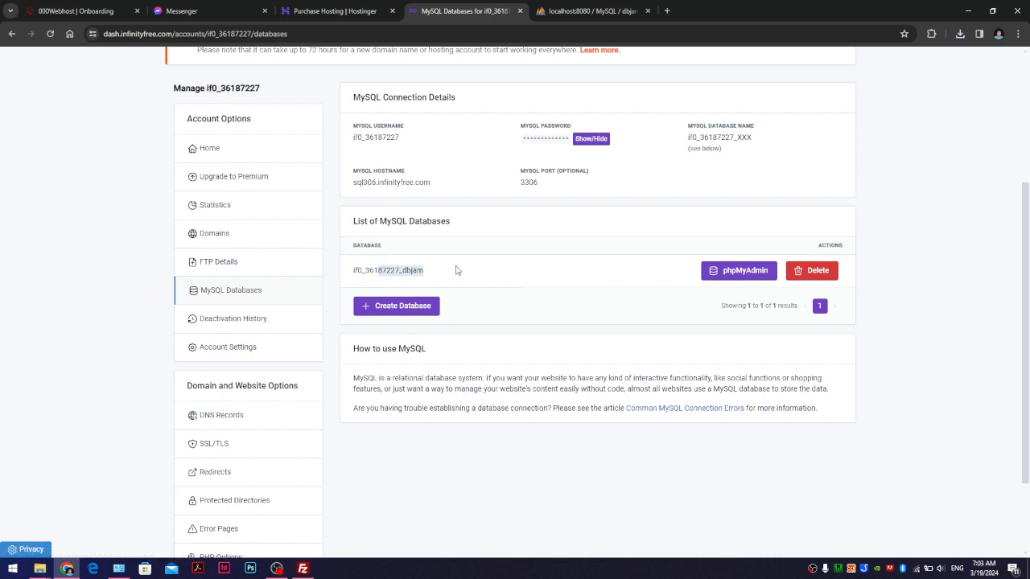
- Import dbjam (1).sql into the hosted database, which fails with error #1273
{"action": "left_click", "coordinate": [744, 274]}
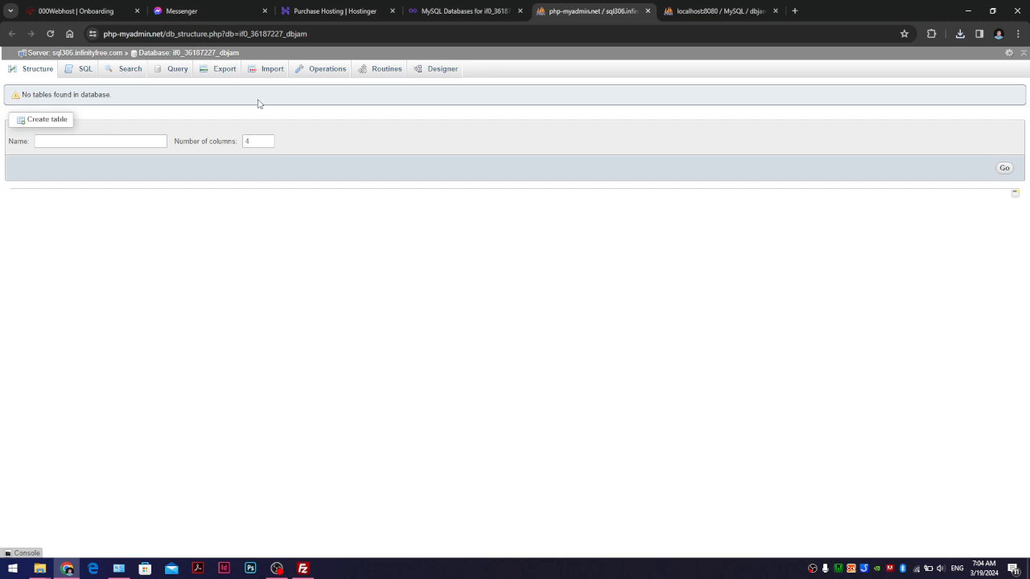
{"action": "left_click", "coordinate": [260, 71]}
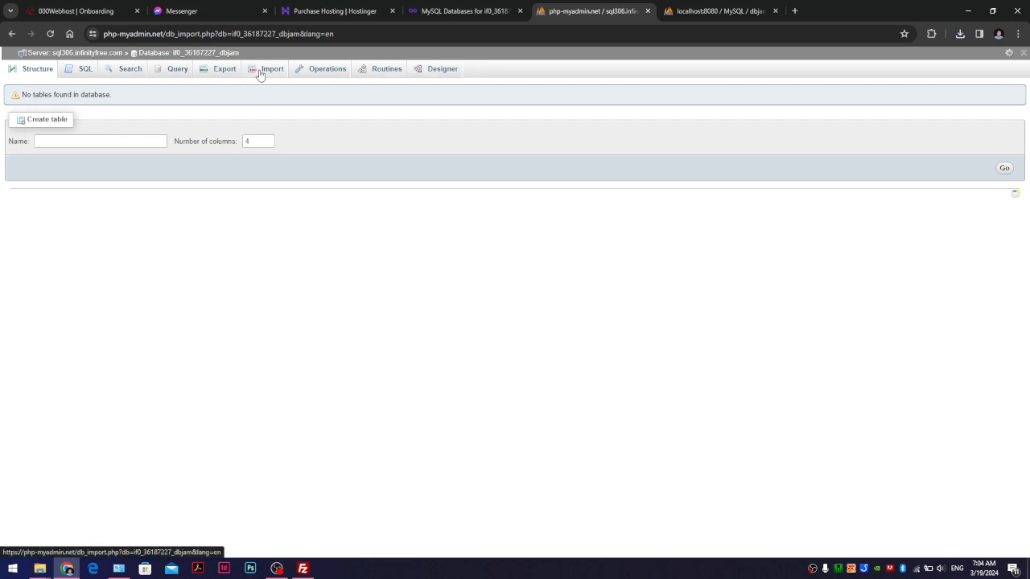
{"action": "left_click", "coordinate": [114, 180]}
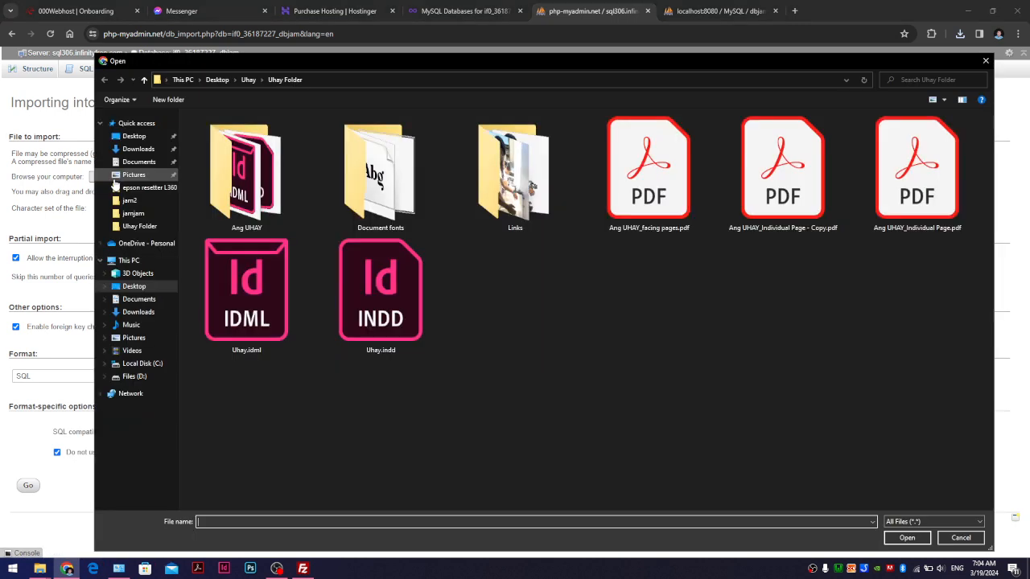
{"action": "left_click", "coordinate": [141, 313]}
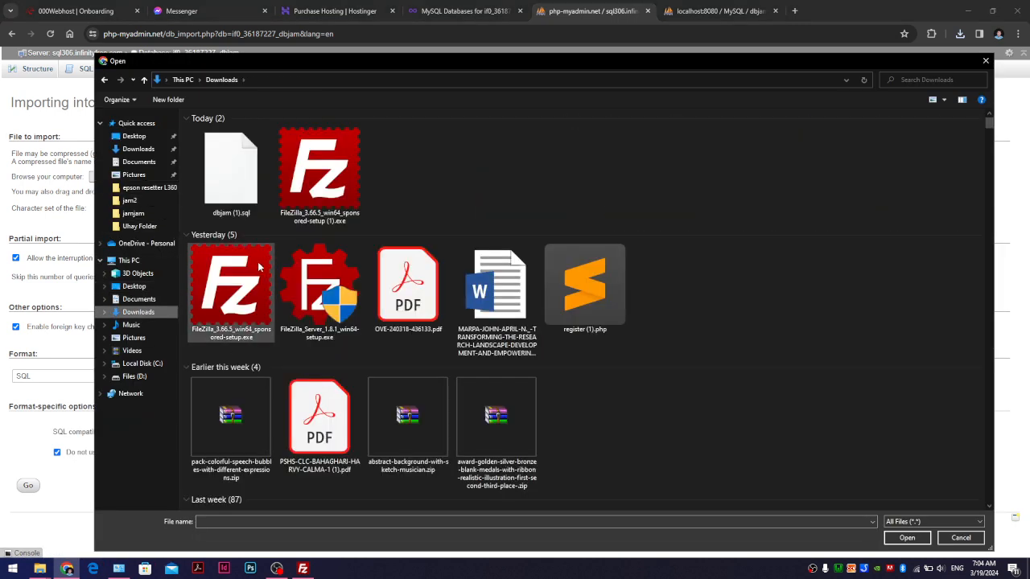
{"action": "double_click", "coordinate": [230, 177]}
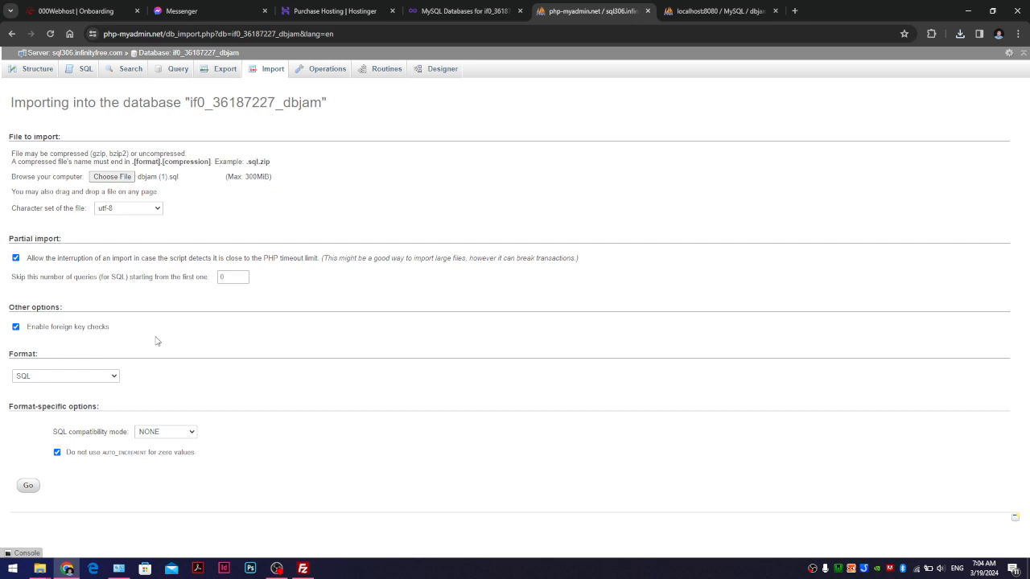
{"action": "left_click", "coordinate": [31, 486]}
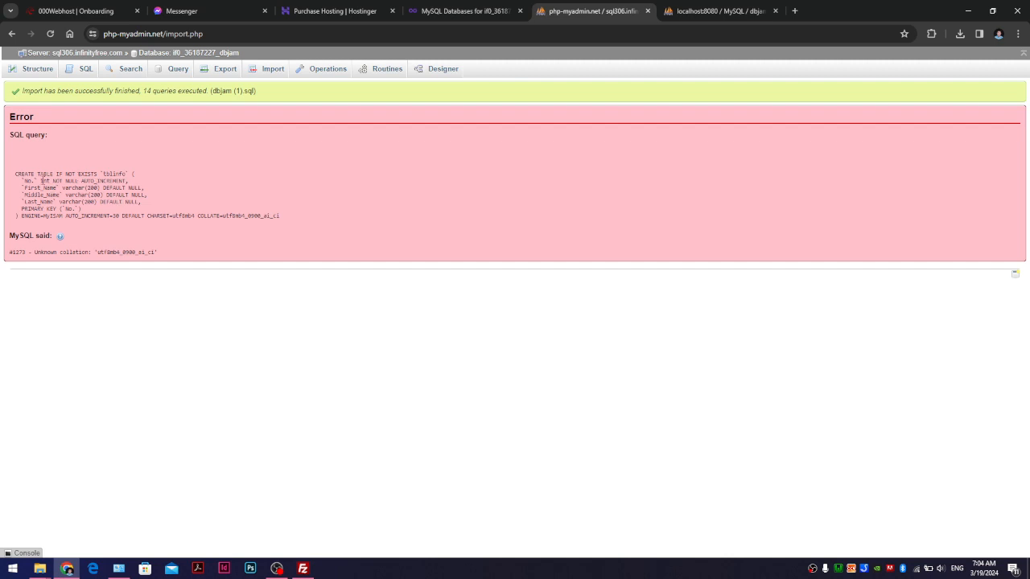
{"action": "left_click_drag", "start_coordinate": [40, 173], "coordinate": [80, 219]}
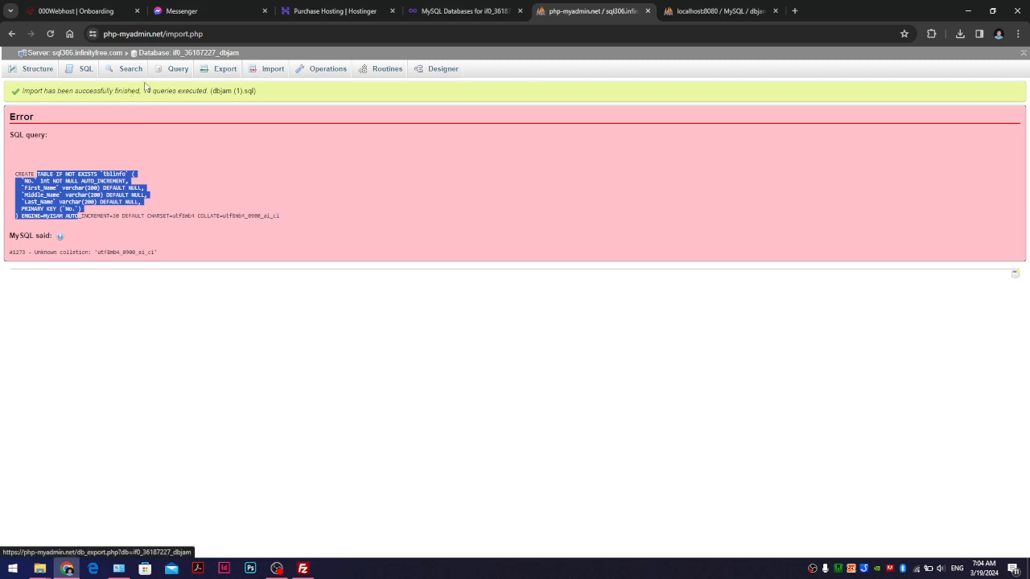
- Begin a new table named 'tblinfo' in Structure, then switch to the local export page
{"action": "left_click", "coordinate": [37, 69]}
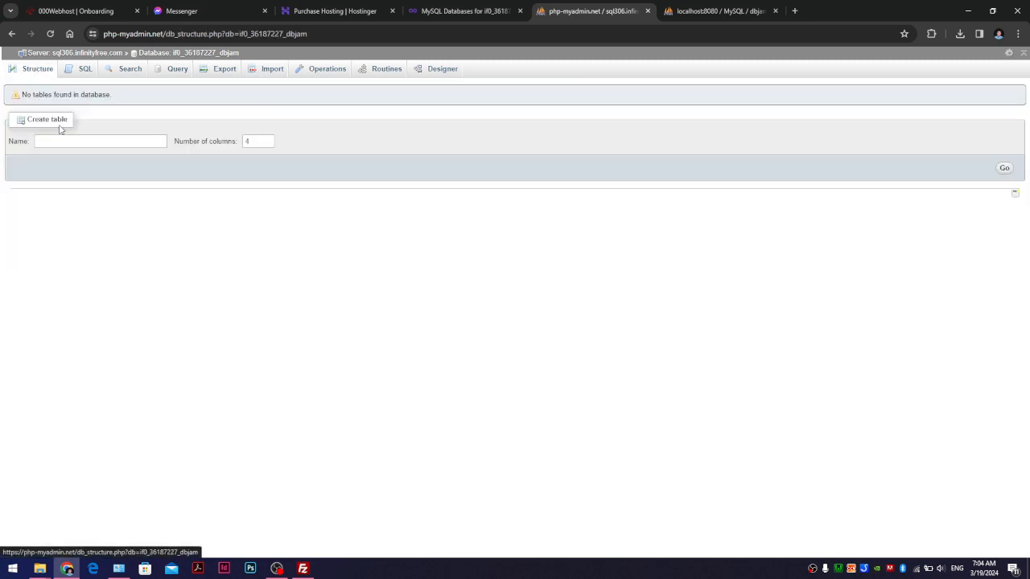
{"action": "left_click", "coordinate": [61, 140]}
{"action": "type", "text": "tblinfo"}
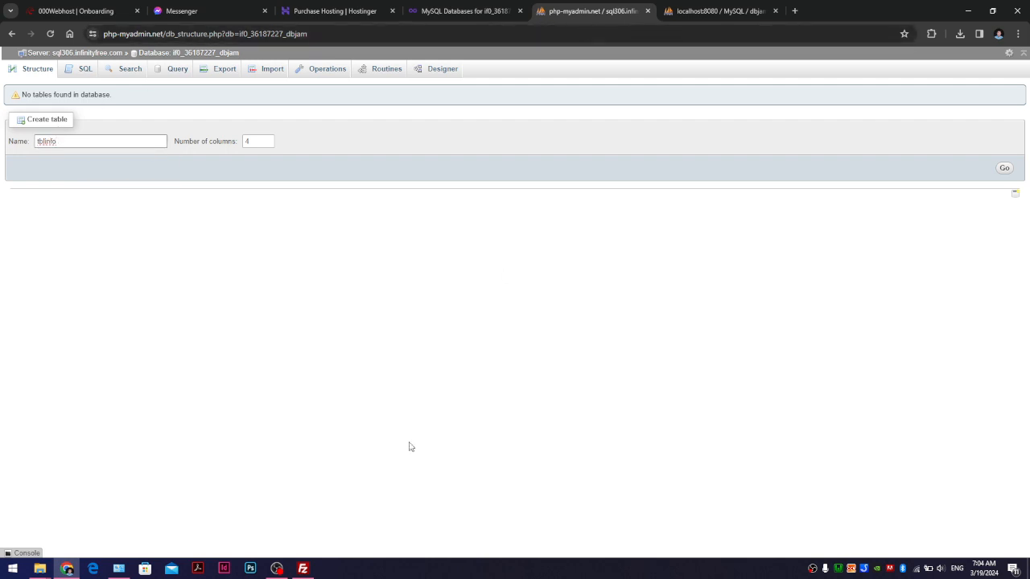
{"action": "left_click", "coordinate": [745, 7]}
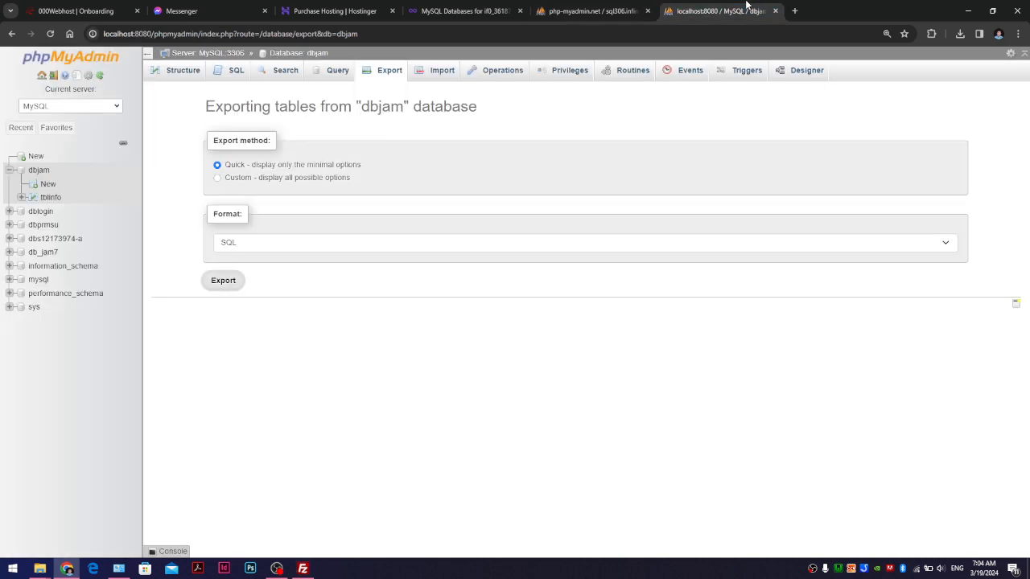
- Export local dbjam again as SQL, saved as dbjam (2).sql
{"action": "left_click", "coordinate": [10, 171]}
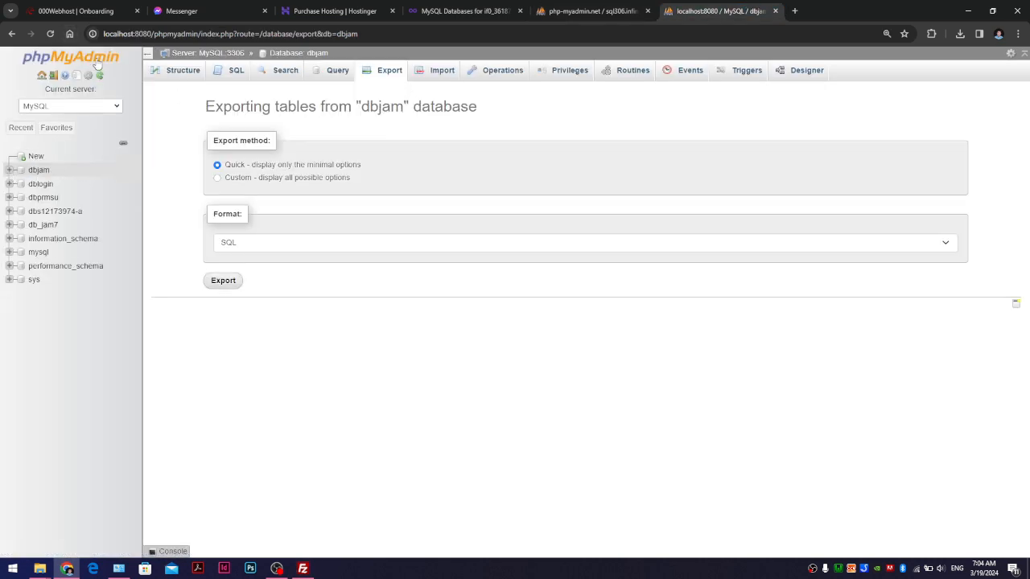
{"action": "left_click", "coordinate": [11, 33]}
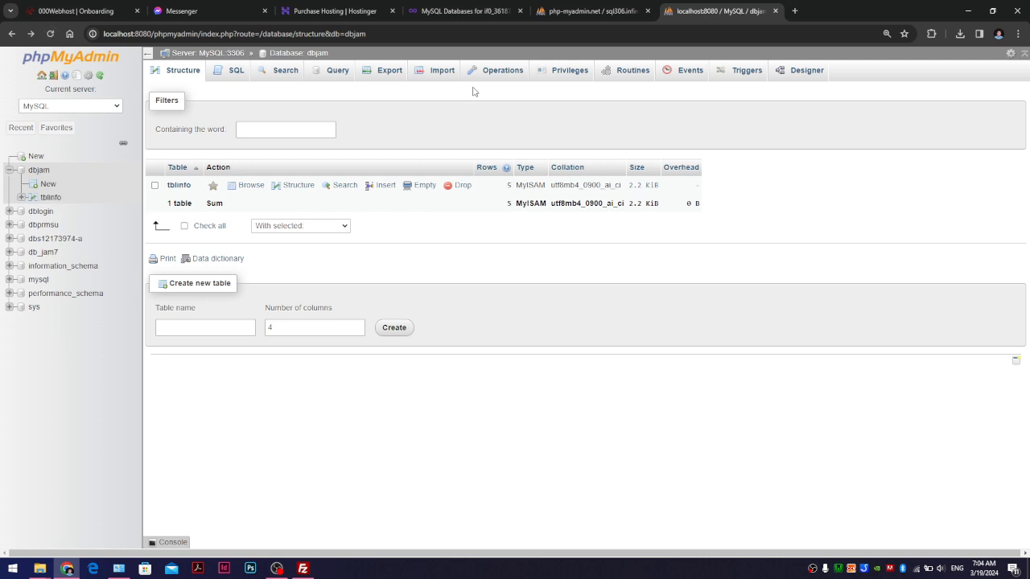
{"action": "left_click", "coordinate": [389, 70]}
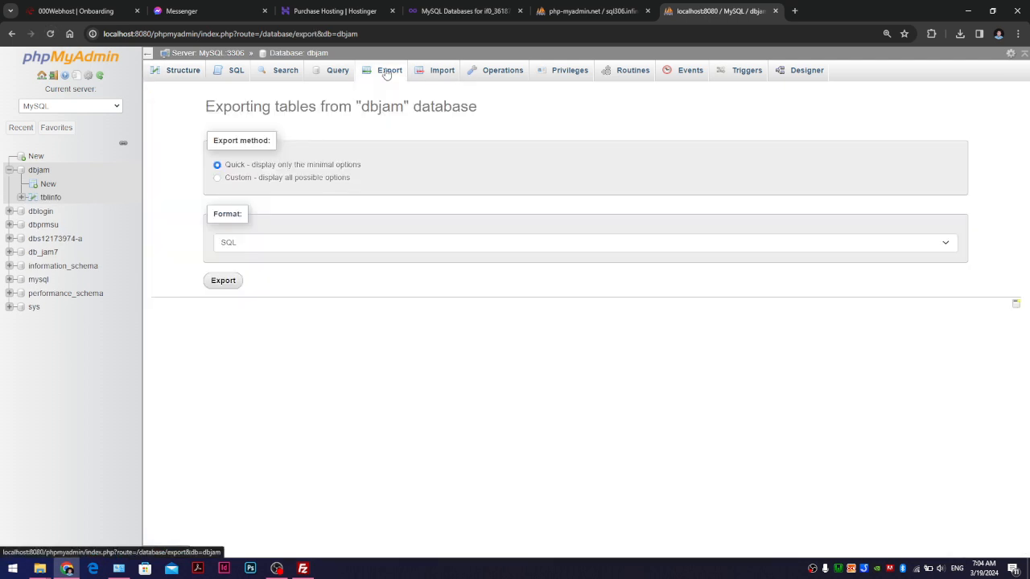
{"action": "left_click", "coordinate": [224, 281]}
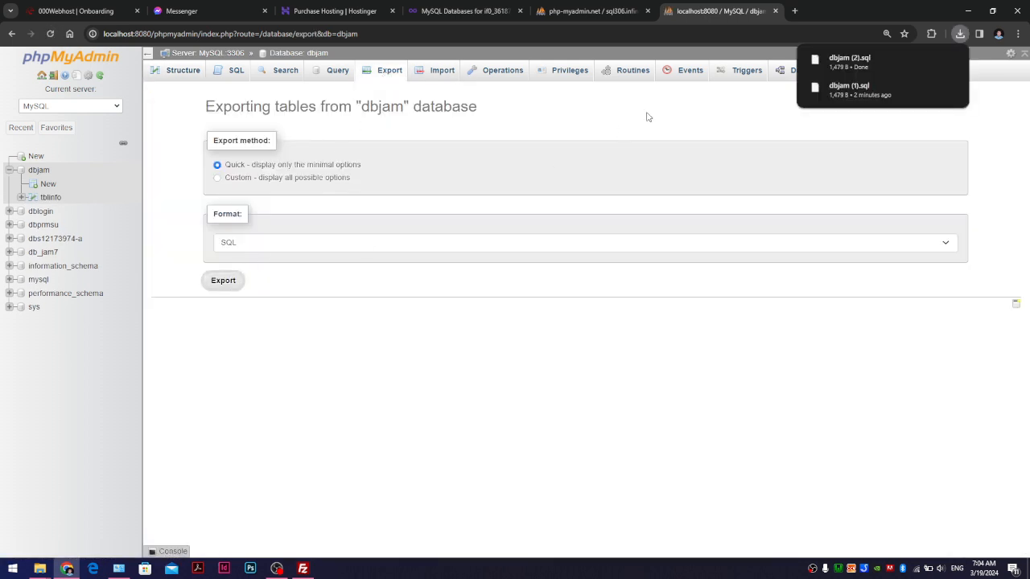
{"action": "left_click", "coordinate": [563, 11]}
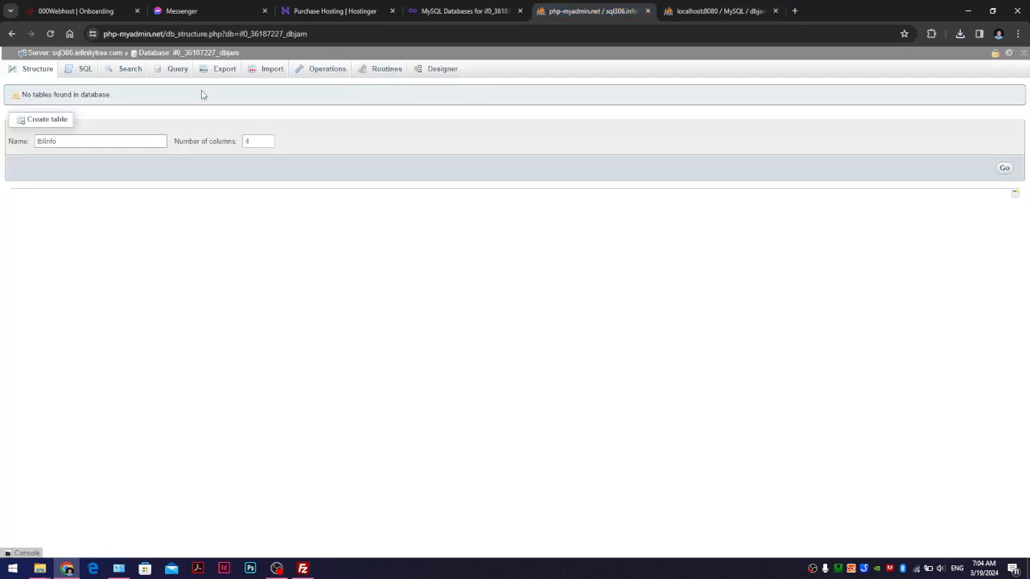
- Import dbjam (2).sql, which fails on unknown collation 'utf8mb4_0900_ai_ci'
{"action": "left_click", "coordinate": [259, 72]}
{"action": "left_click", "coordinate": [562, 114]}
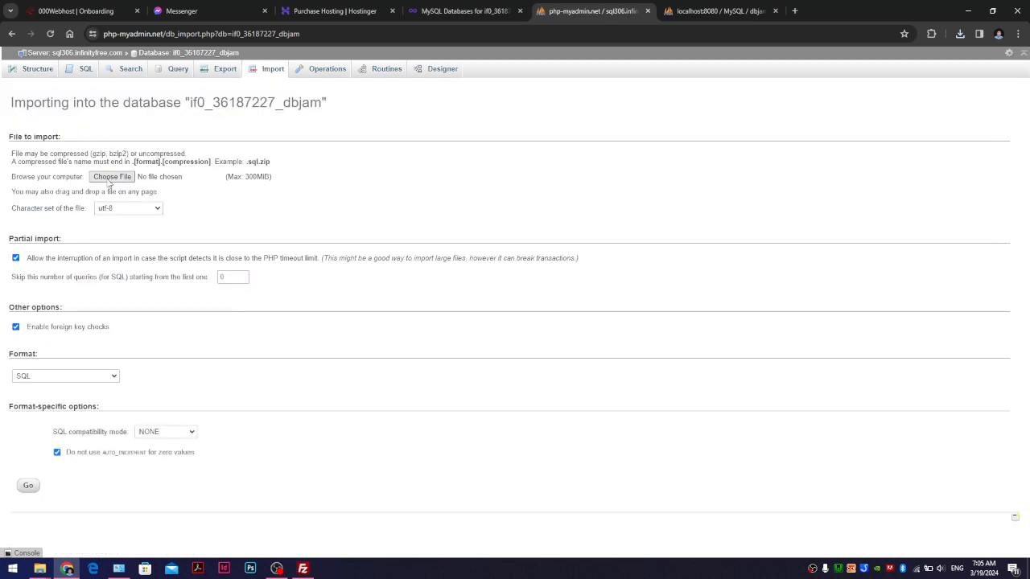
{"action": "left_click", "coordinate": [108, 181]}
{"action": "double_click", "coordinate": [239, 181]}
{"action": "left_click", "coordinate": [27, 485]}
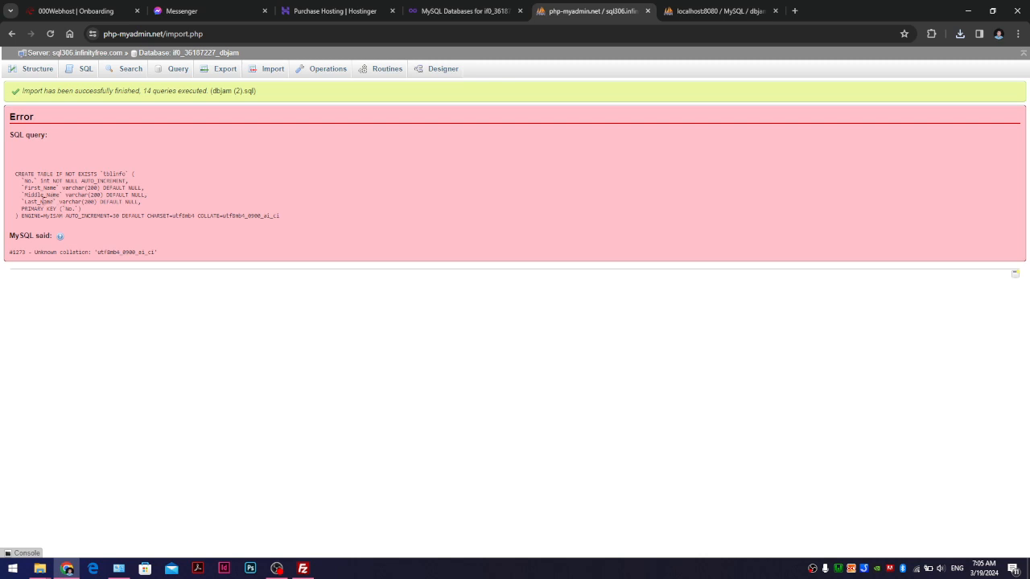
{"action": "left_click_drag", "start_coordinate": [35, 174], "coordinate": [97, 181]}
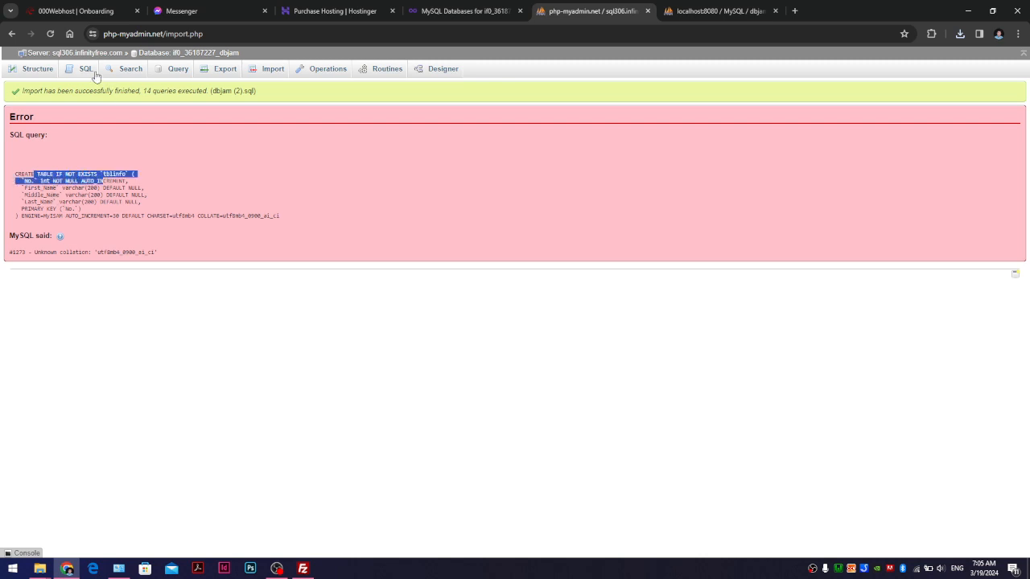
- Return to the hosted database's Structure and start a new table named 'tblinf'
{"action": "left_click", "coordinate": [47, 70]}
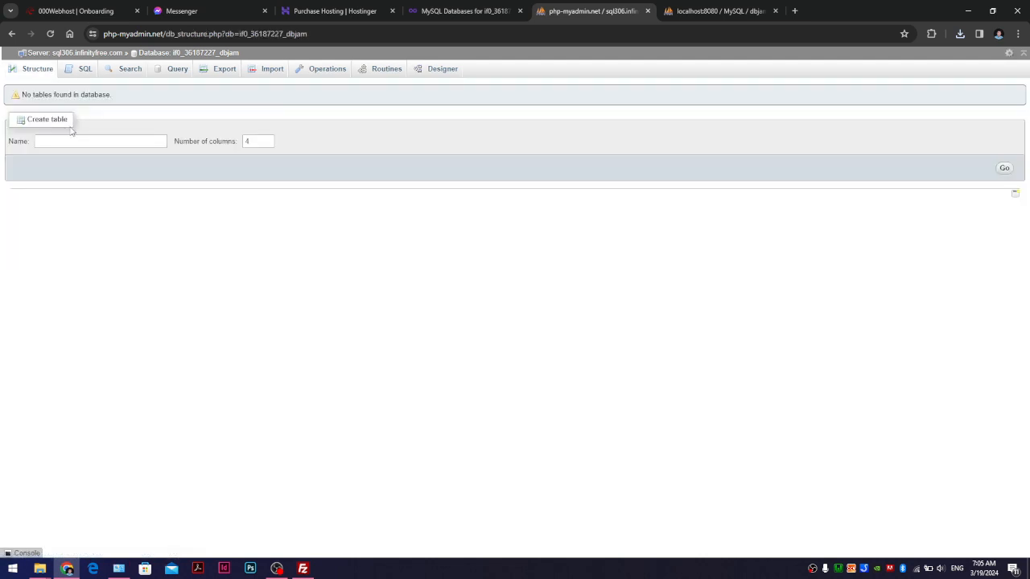
{"action": "left_click", "coordinate": [87, 70]}
{"action": "left_click", "coordinate": [37, 69]}
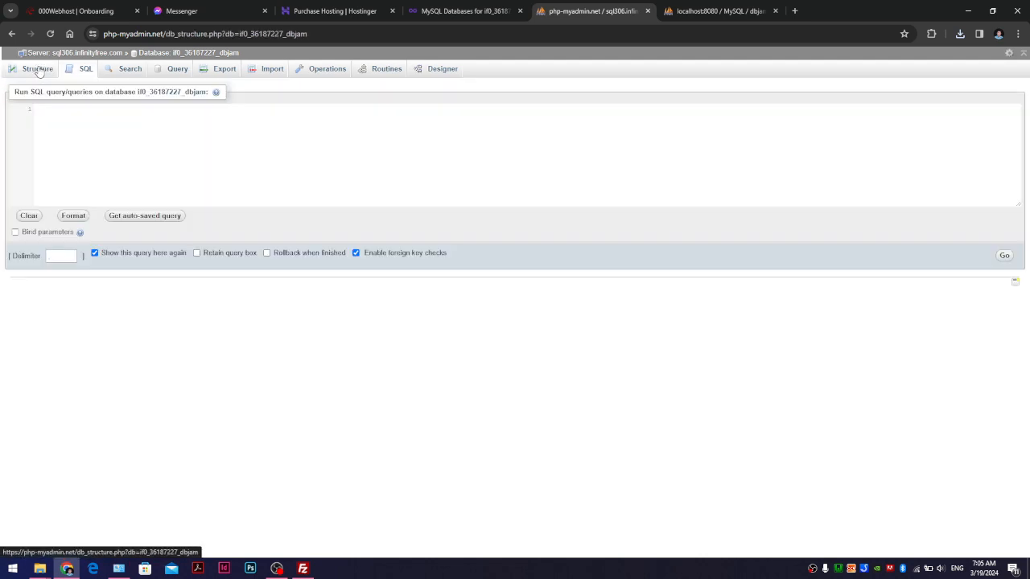
{"action": "left_click", "coordinate": [62, 141]}
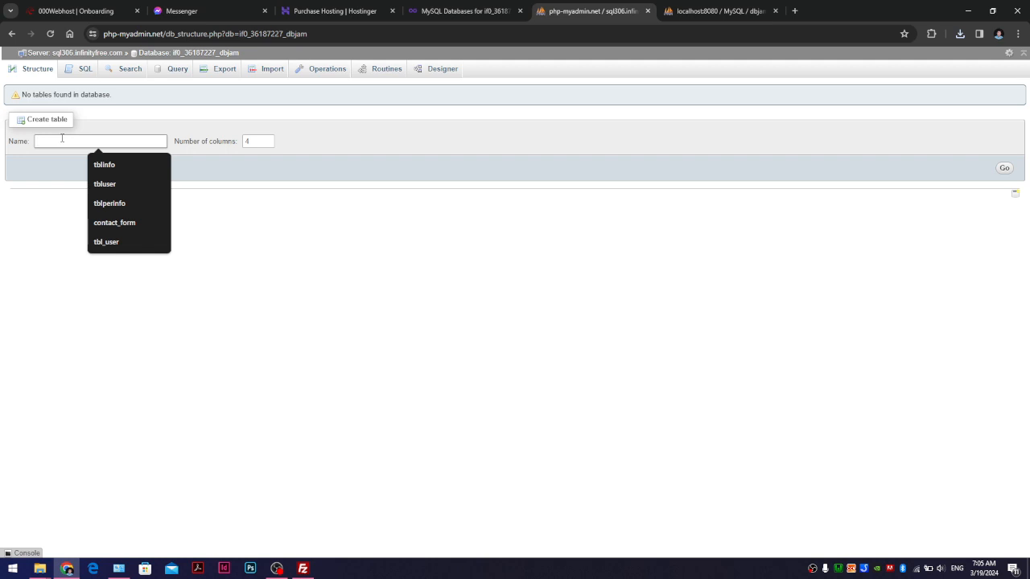
{"action": "type", "text": "tblinfo"}
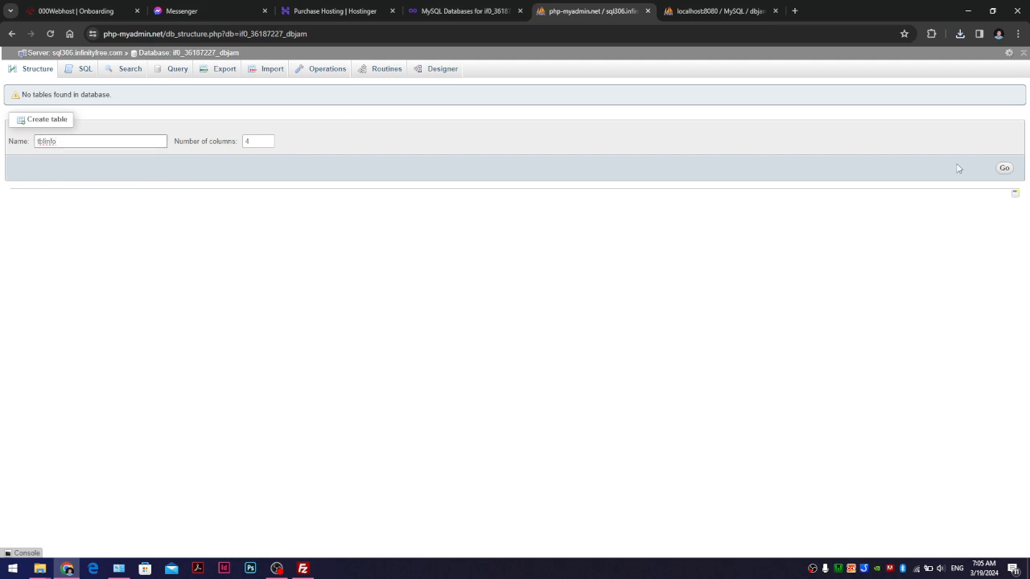
- Name the first two columns No and First_Name, checking the local tblinfo for reference
{"action": "left_click", "coordinate": [1004, 168]}
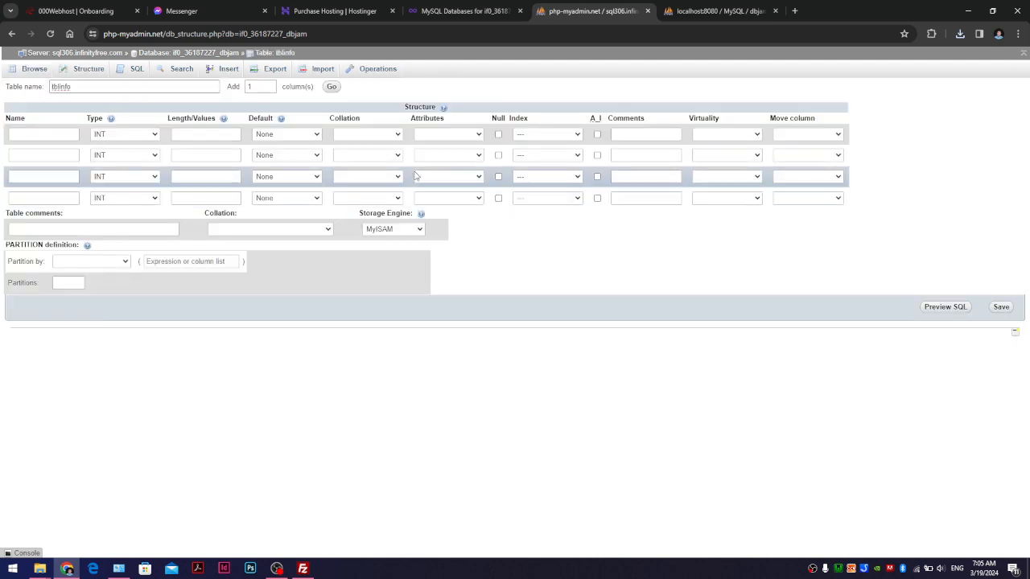
{"action": "left_click", "coordinate": [44, 134]}
{"action": "type", "text": "No"}
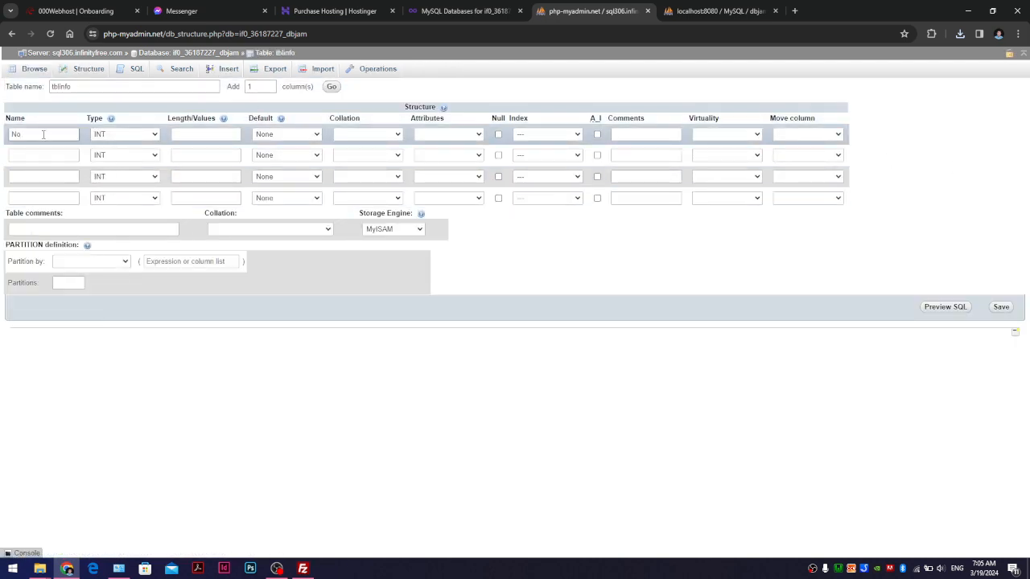
{"action": "left_click", "coordinate": [40, 155]}
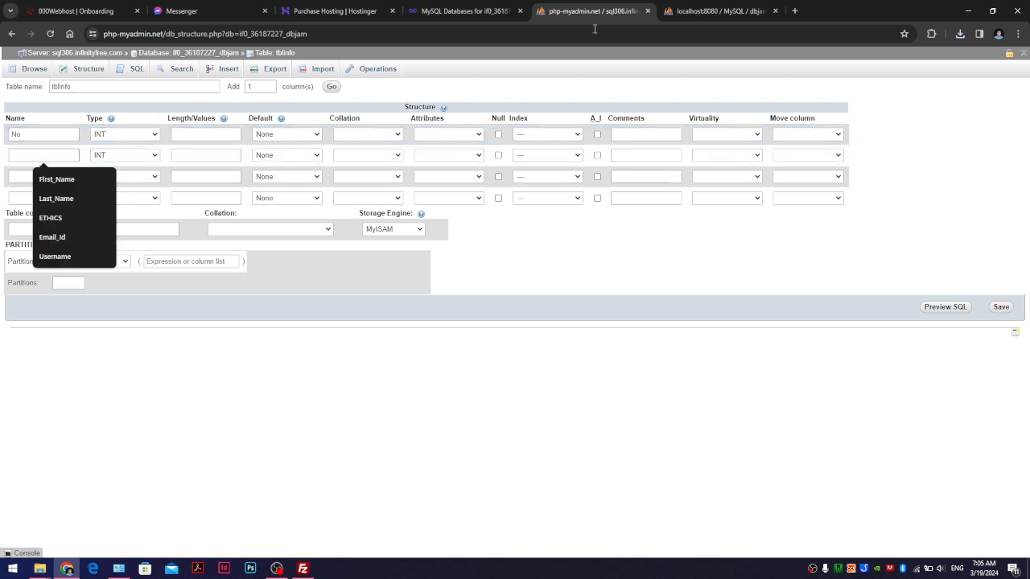
{"action": "left_click", "coordinate": [682, 11]}
{"action": "left_click", "coordinate": [48, 197]}
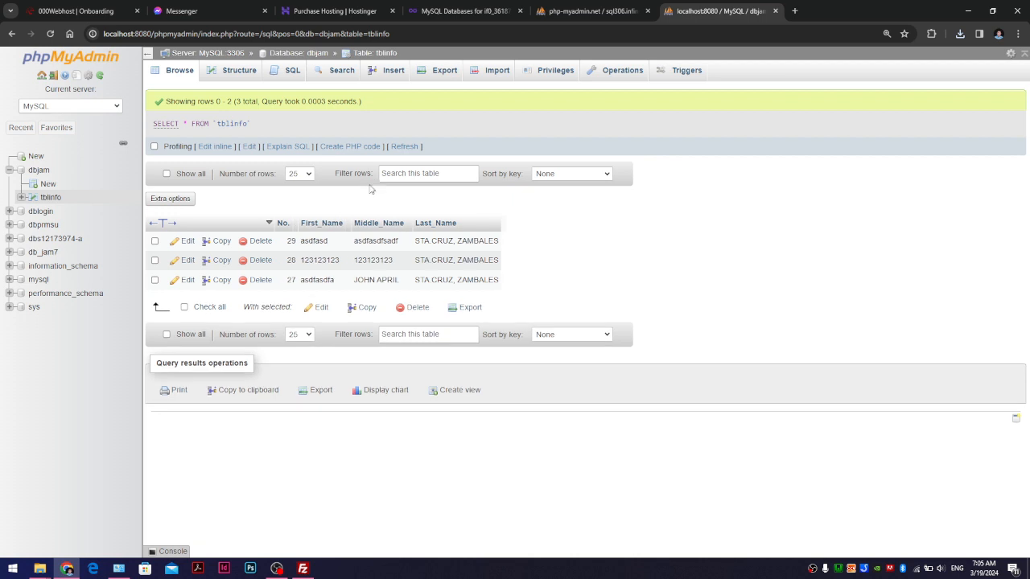
{"action": "left_click", "coordinate": [591, 11]}
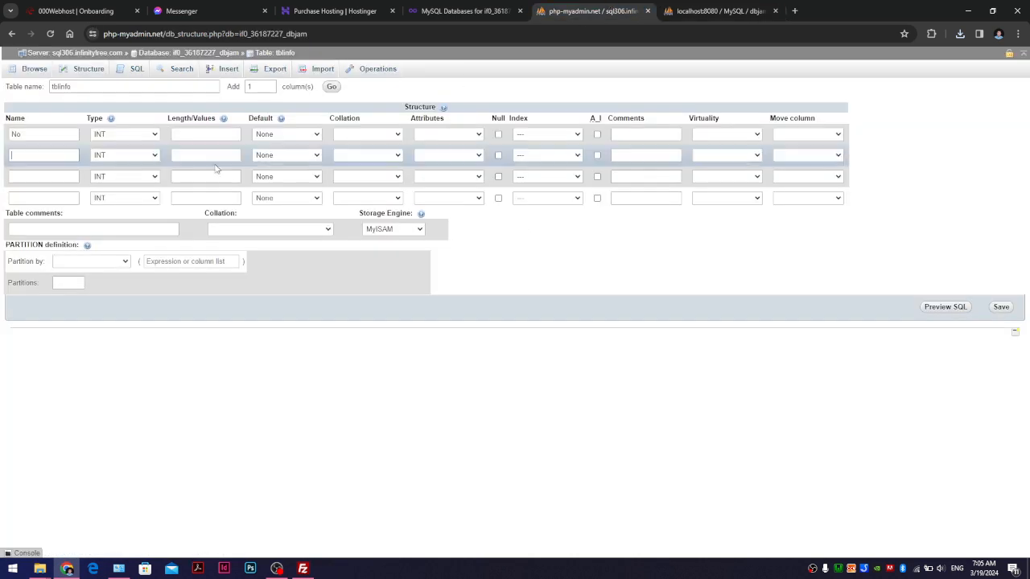
{"action": "type", "text": "First_"}
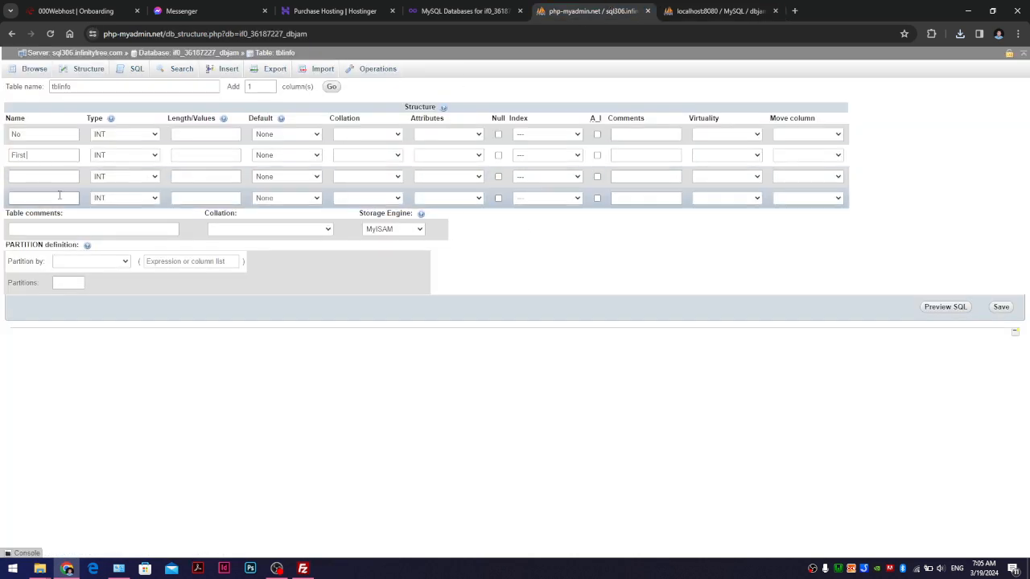
{"action": "type", "text": "Name"}
- Set the second, third and fourth columns' types to VARCHAR
{"action": "left_click", "coordinate": [122, 156]}
{"action": "left_click", "coordinate": [111, 175]}
{"action": "left_click", "coordinate": [122, 176]}
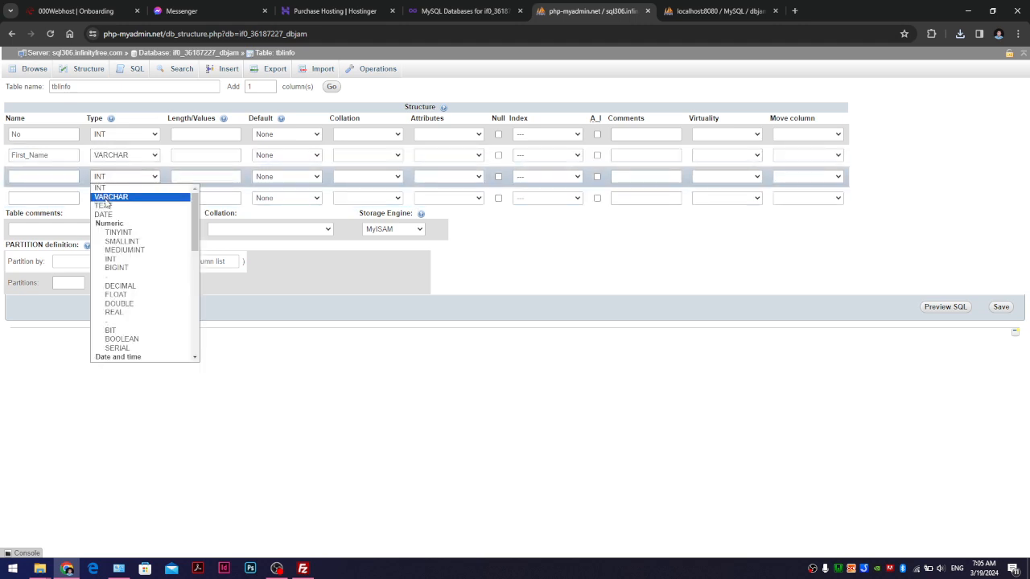
{"action": "left_click", "coordinate": [104, 204]}
{"action": "left_click", "coordinate": [106, 177]}
{"action": "left_click", "coordinate": [109, 196]}
{"action": "left_click", "coordinate": [103, 200]}
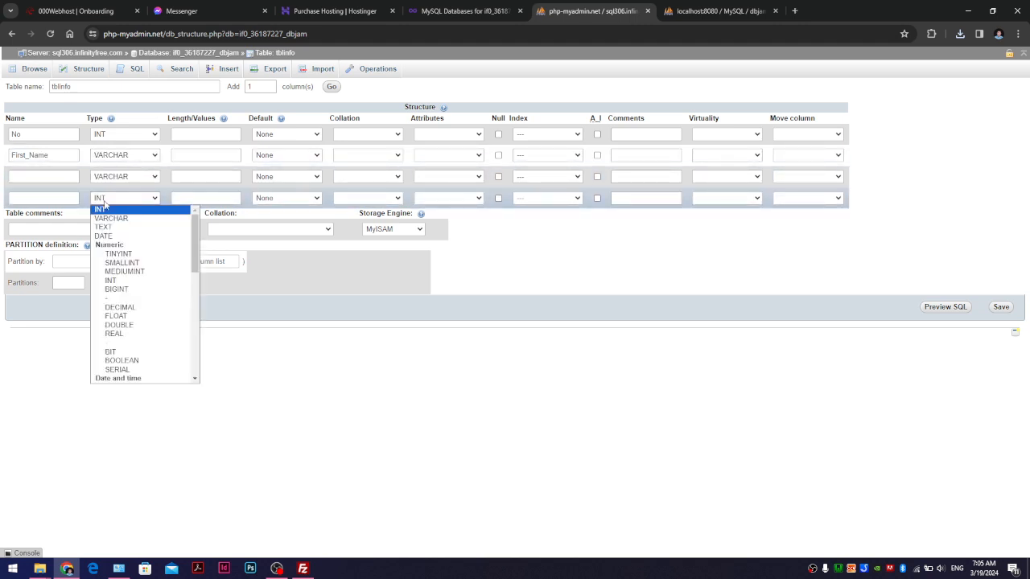
{"action": "left_click", "coordinate": [111, 218]}
- Name the third and fourth columns 'MIddle_Name' and 'Last_Name'
{"action": "left_click", "coordinate": [42, 176]}
{"action": "type", "text": "MI"}
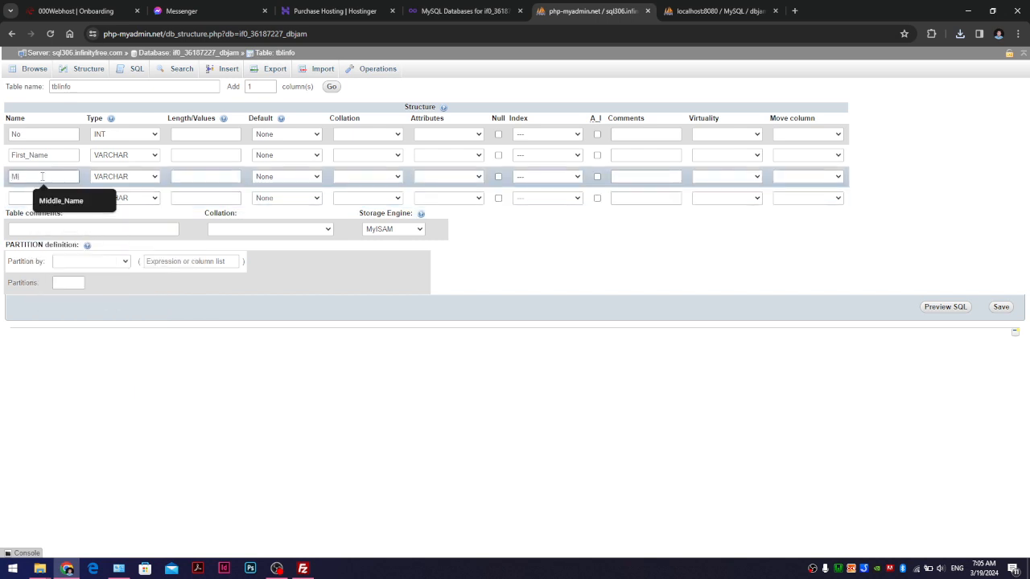
{"action": "type", "text": "ddle_Name"}
{"action": "left_click", "coordinate": [53, 198]}
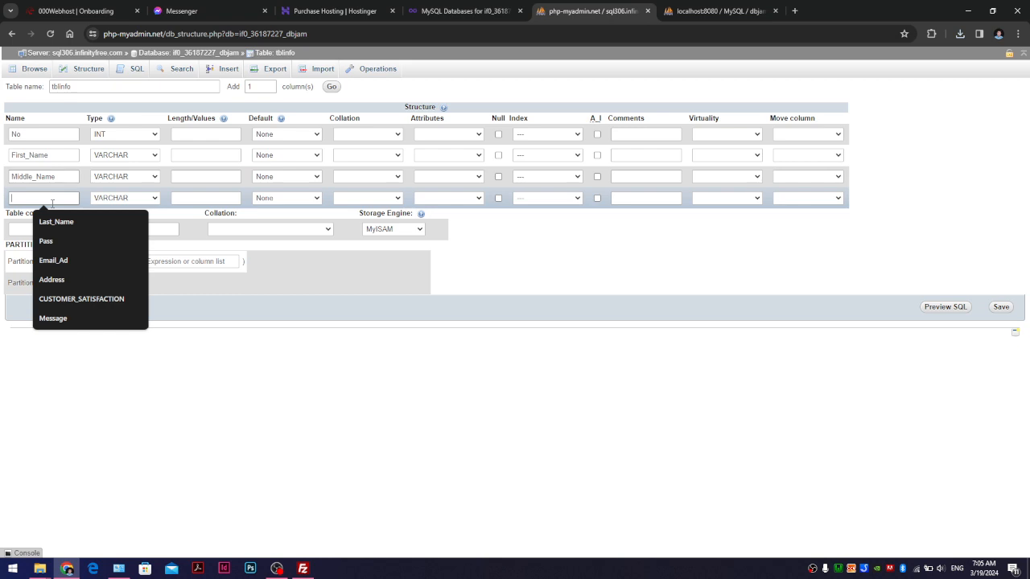
{"action": "type", "text": "Last_"}
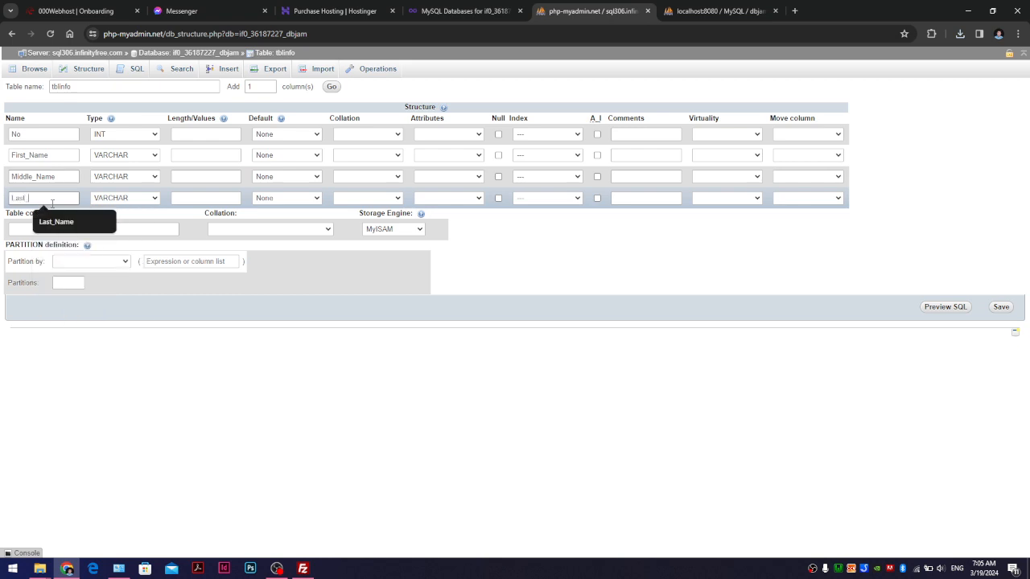
{"action": "type", "text": "Name"}
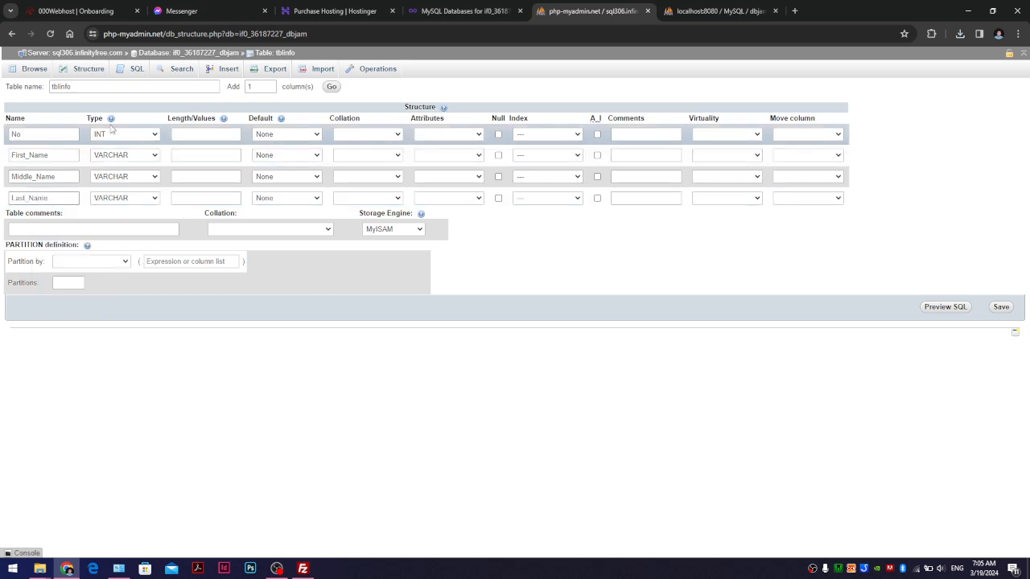
- Check the local tblinfo structure for reference, then make No an auto-increment PRIMARY key
{"action": "left_click", "coordinate": [656, 8]}
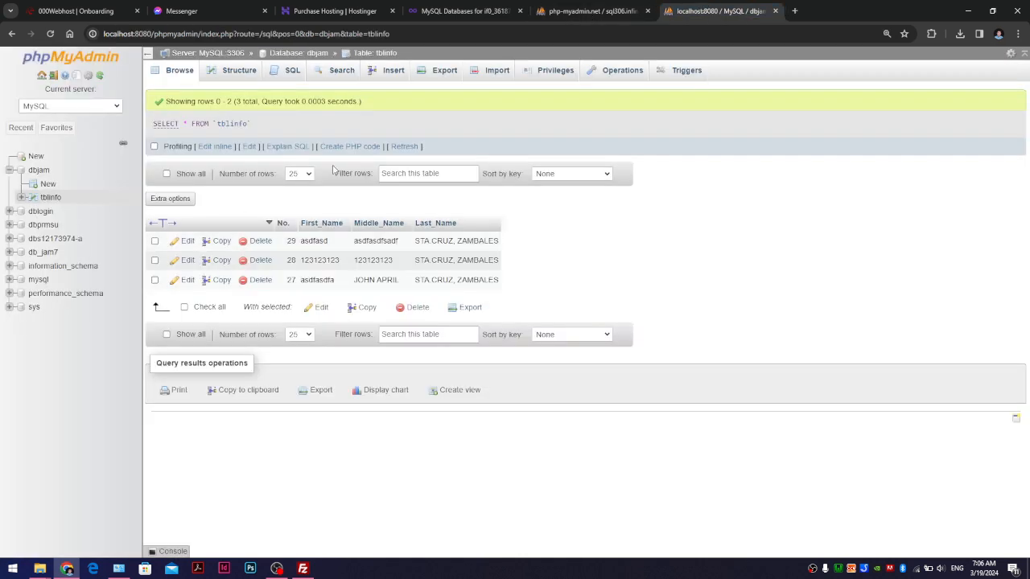
{"action": "left_click", "coordinate": [238, 70]}
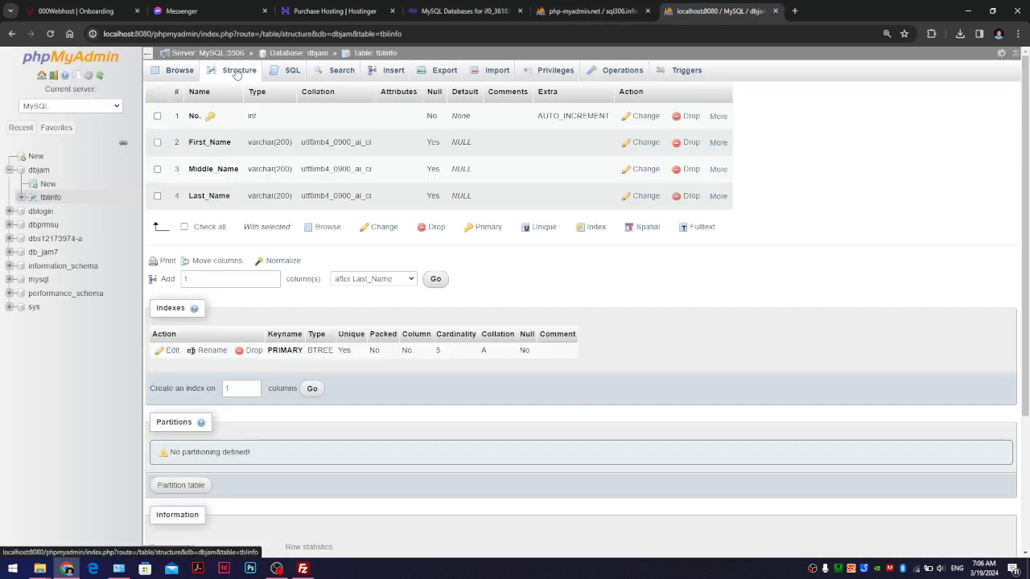
{"action": "left_click", "coordinate": [609, 9]}
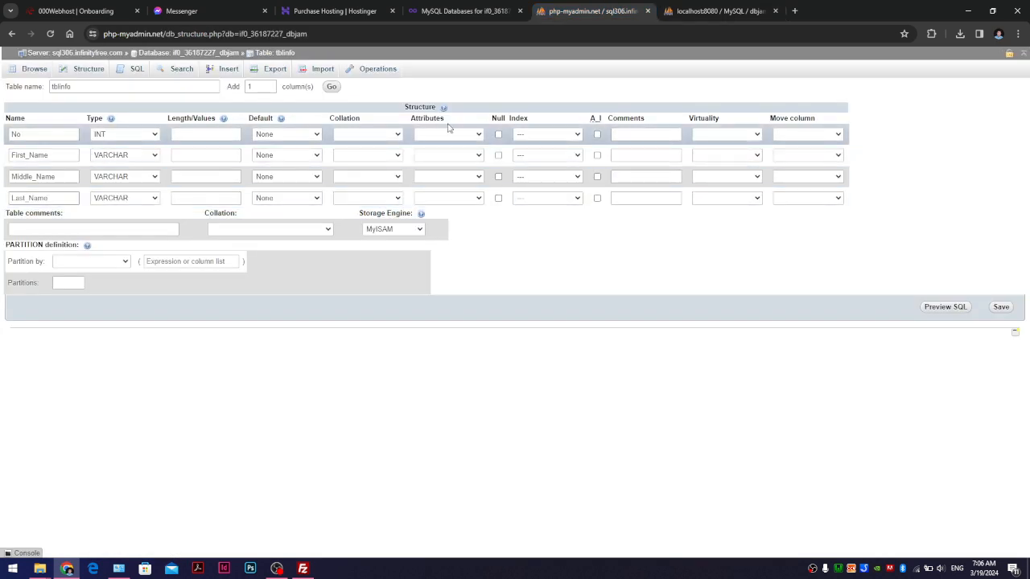
{"action": "left_click", "coordinate": [596, 135]}
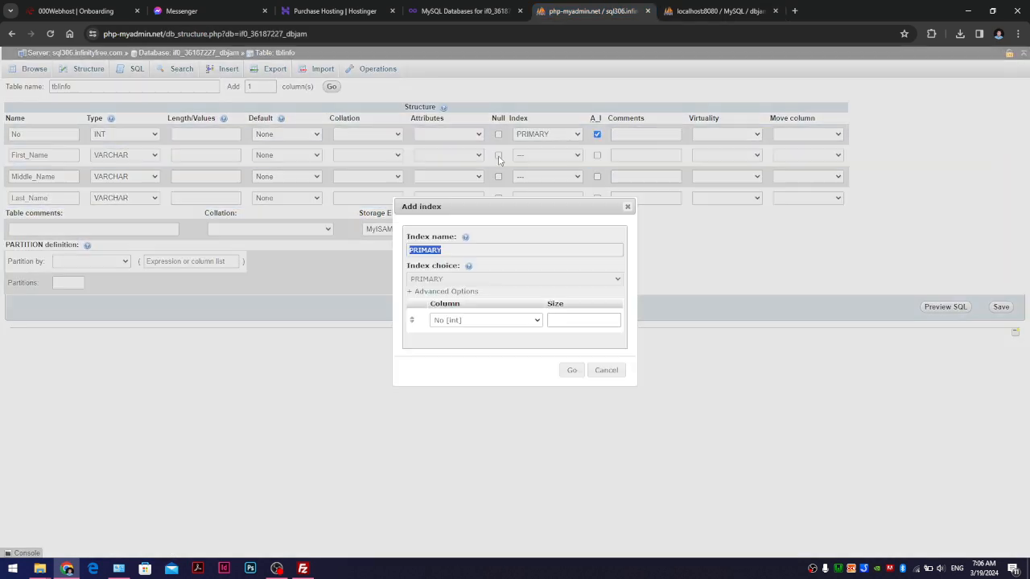
{"action": "left_click", "coordinate": [572, 370]}
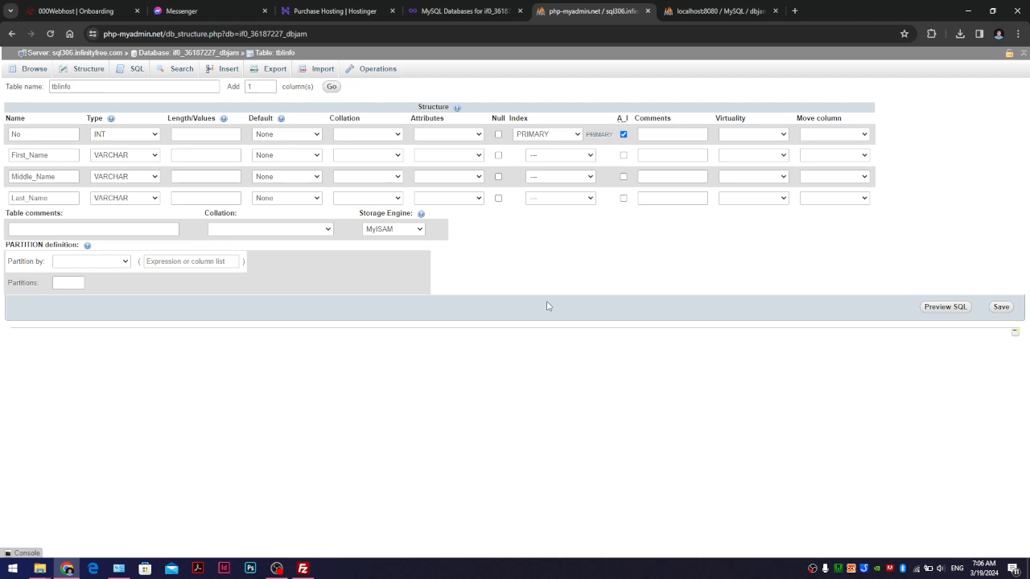
- Allow null on First_Name, Middle_Name and Last_Name with length 200, then save tblinfo
{"action": "left_click", "coordinate": [498, 155]}
{"action": "left_click", "coordinate": [498, 176]}
{"action": "left_click", "coordinate": [498, 198]}
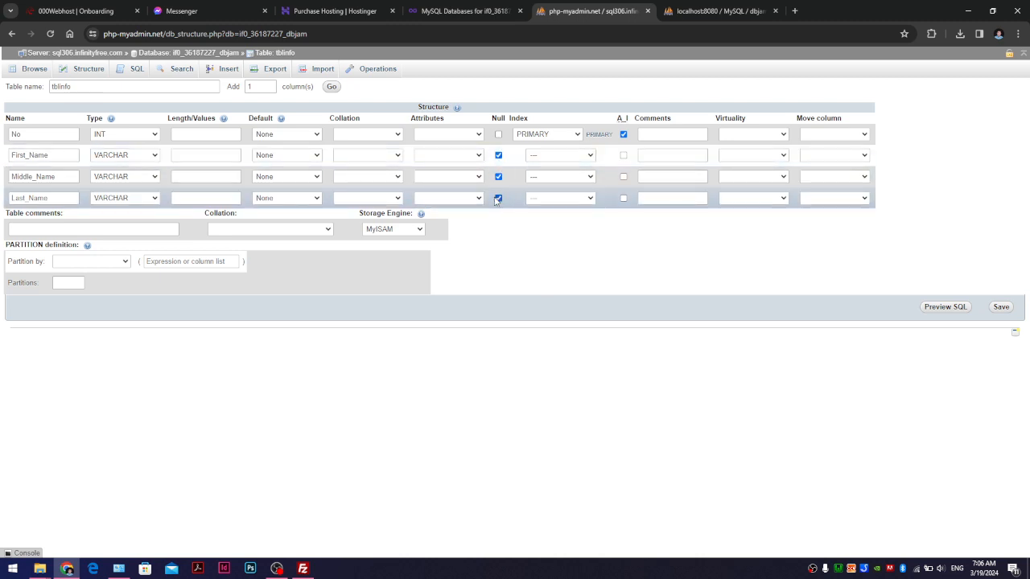
{"action": "left_click", "coordinate": [174, 155]}
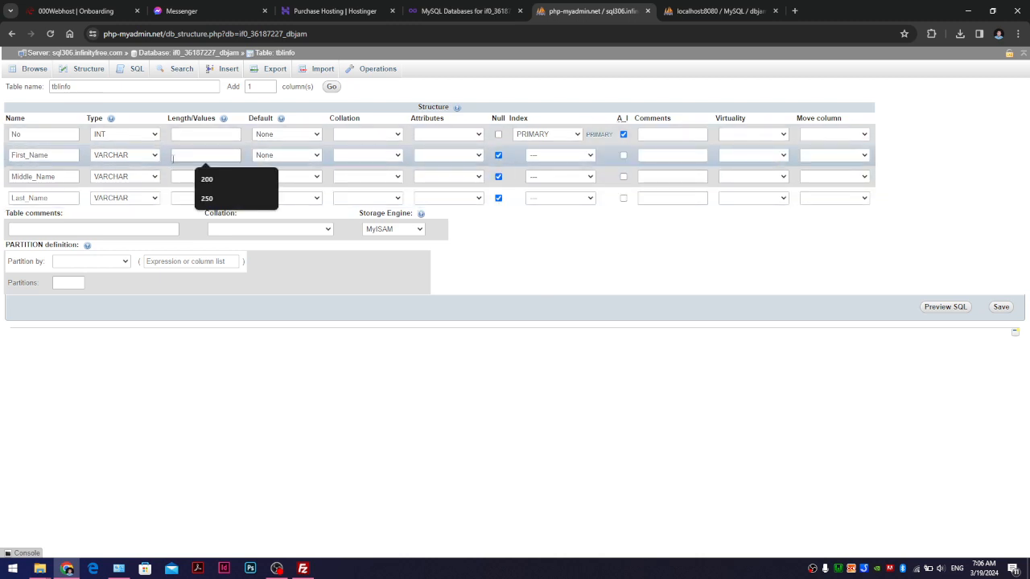
{"action": "type", "text": "200"}
{"action": "left_click", "coordinate": [176, 176]}
{"action": "type", "text": "200"}
{"action": "left_click", "coordinate": [175, 197]}
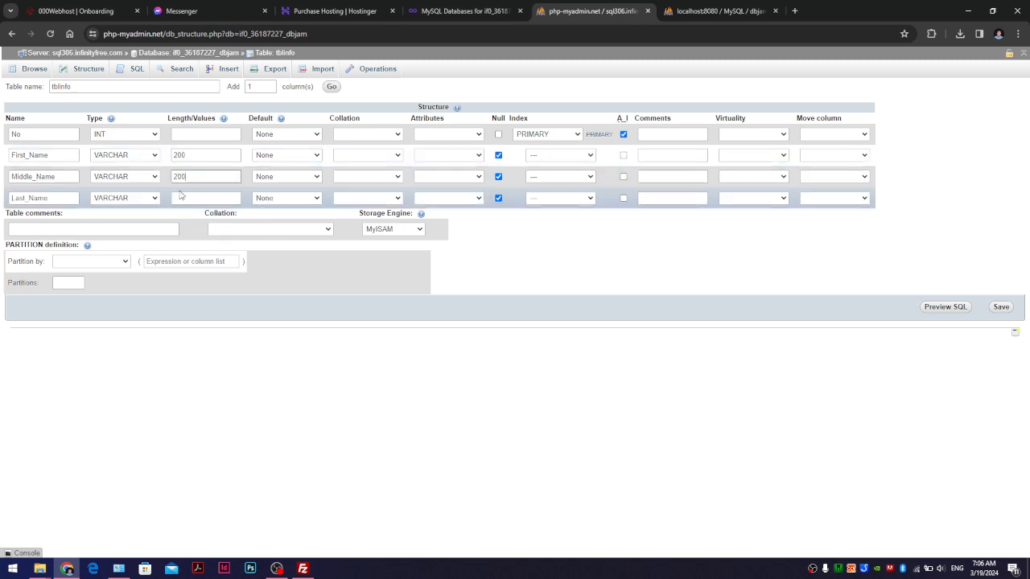
{"action": "type", "text": "200"}
{"action": "left_click", "coordinate": [200, 133]}
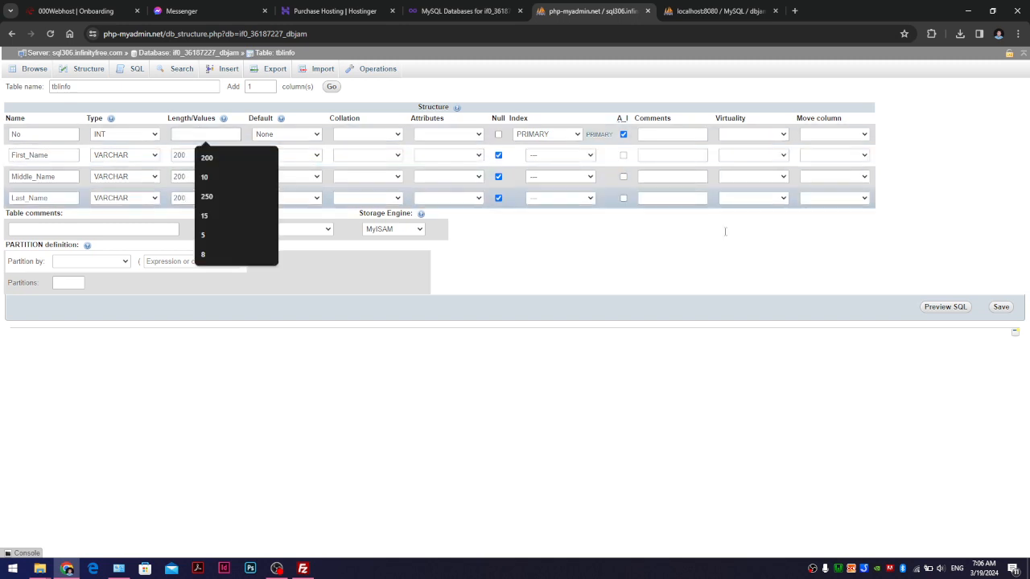
{"action": "left_click", "coordinate": [999, 313]}
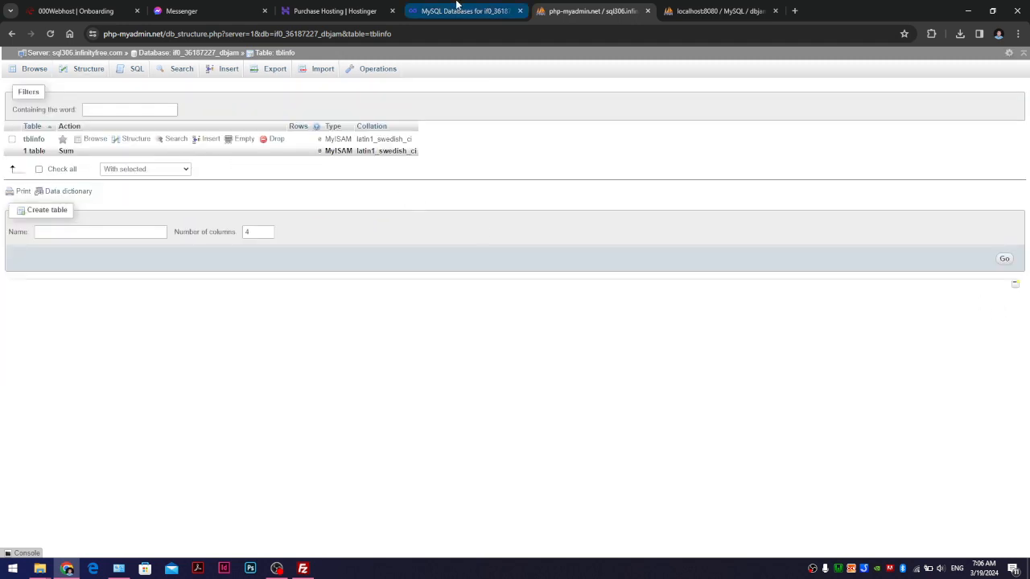
- Close both the remote and local phpMyAdmin tabs
{"action": "left_click", "coordinate": [647, 12]}
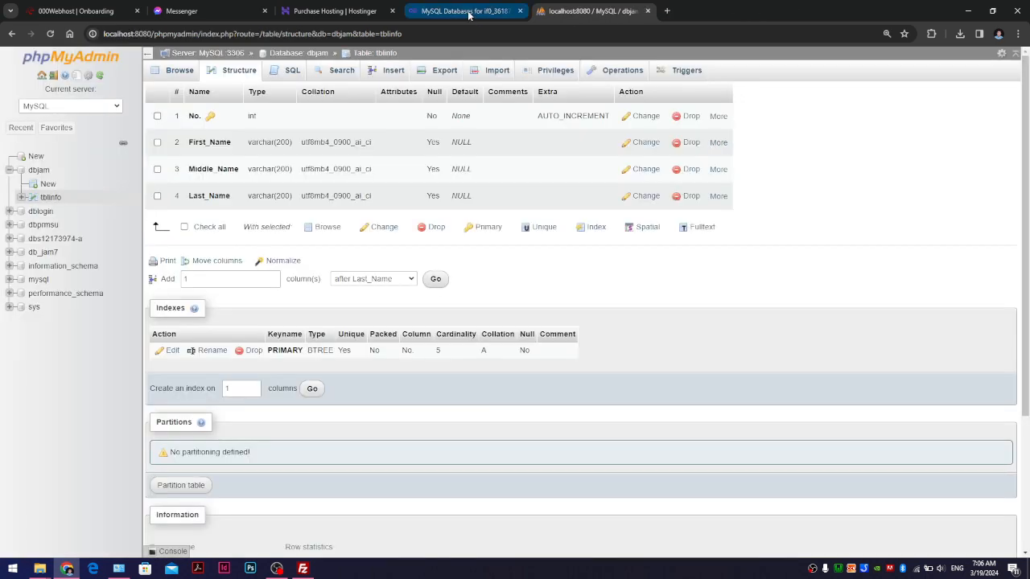
{"action": "left_click", "coordinate": [648, 11]}
{"action": "scroll", "coordinate": [353, 217], "scroll_direction": "up", "scroll_amount": 3}
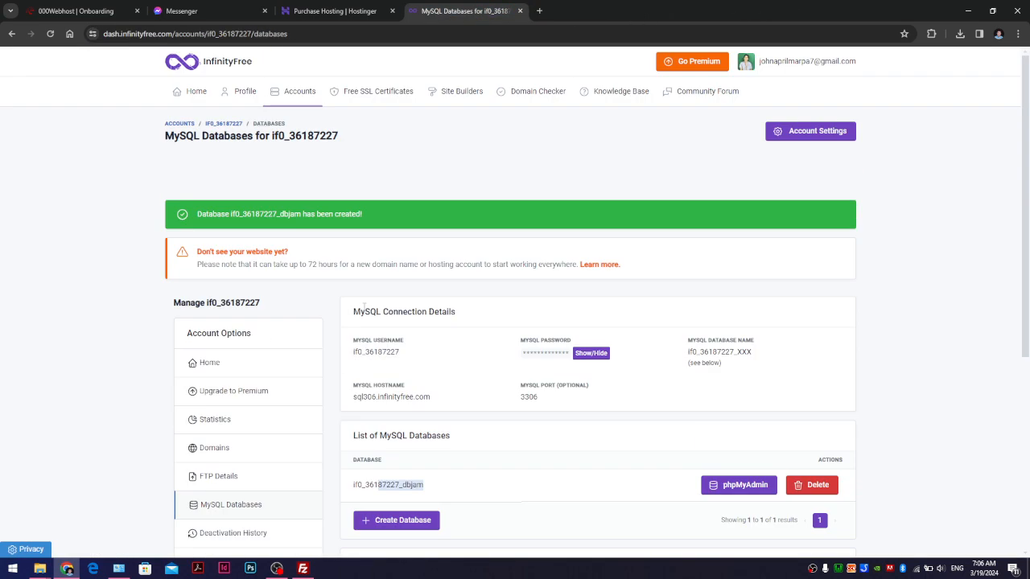
{"action": "scroll", "coordinate": [426, 296], "scroll_direction": "down", "scroll_amount": 2}
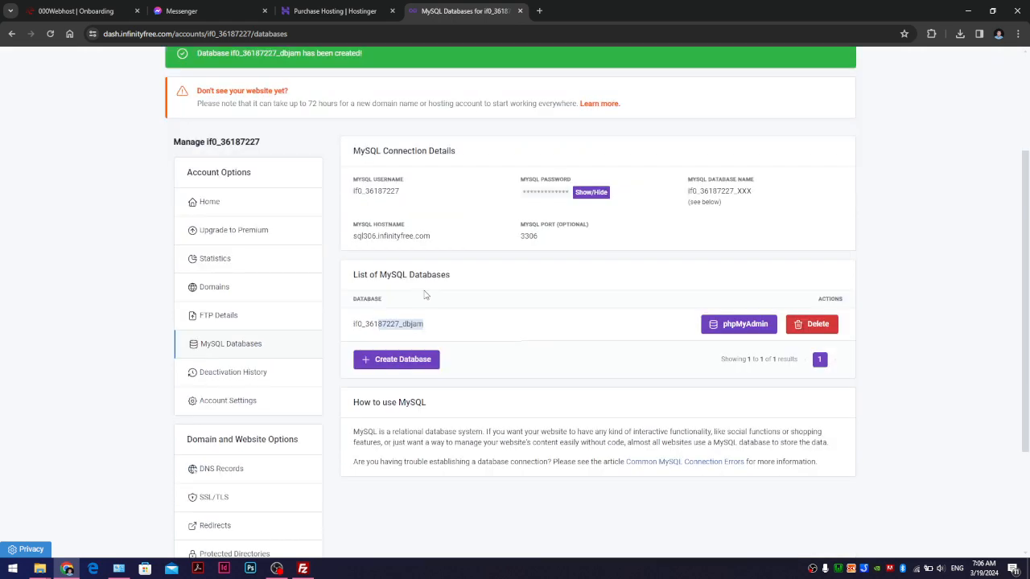
- Reopen the remote database in phpMyAdmin, confirm tblinfo has no rows, and close it
{"action": "left_click", "coordinate": [719, 329]}
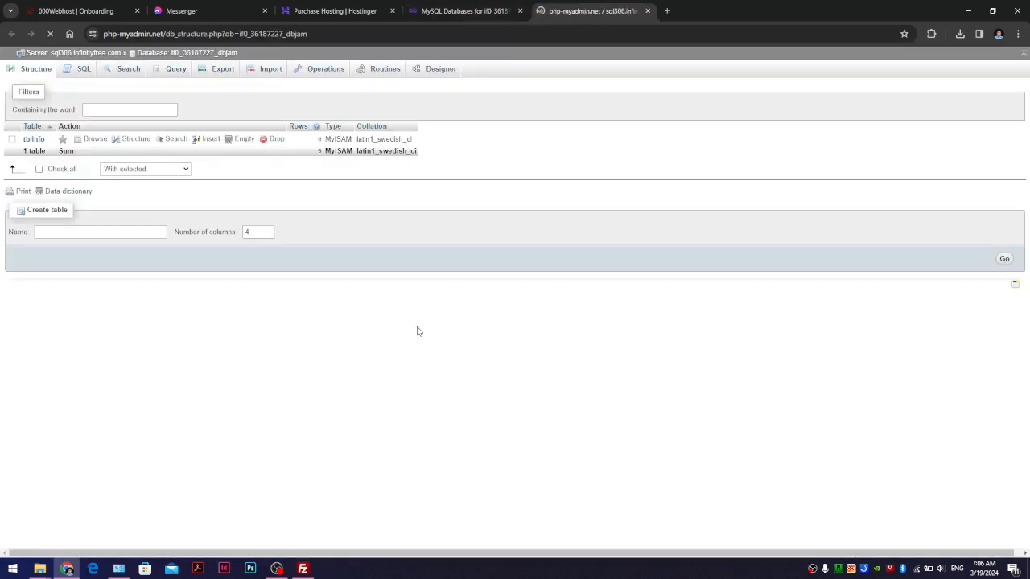
{"action": "left_click", "coordinate": [33, 142]}
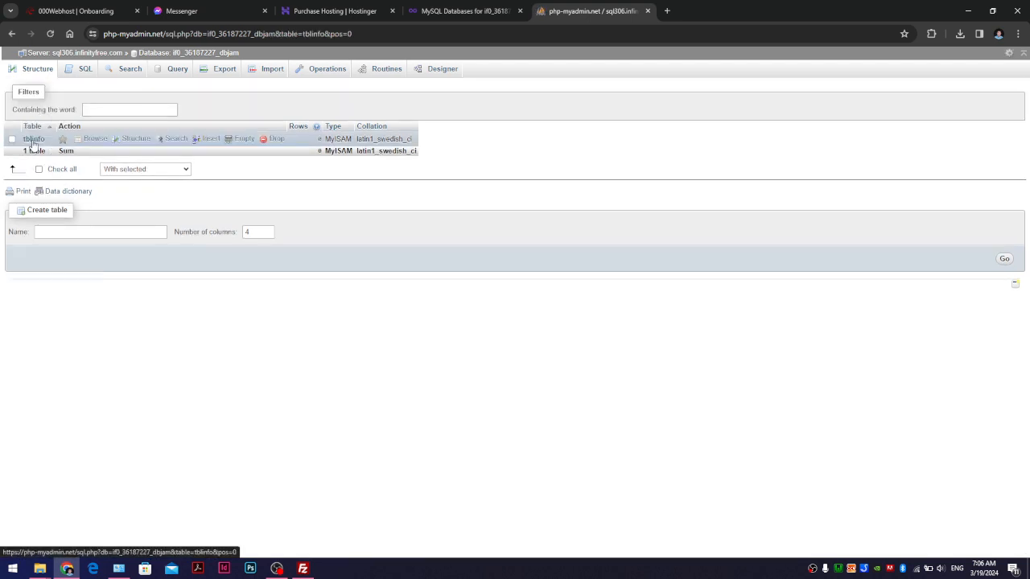
{"action": "left_click", "coordinate": [649, 11]}
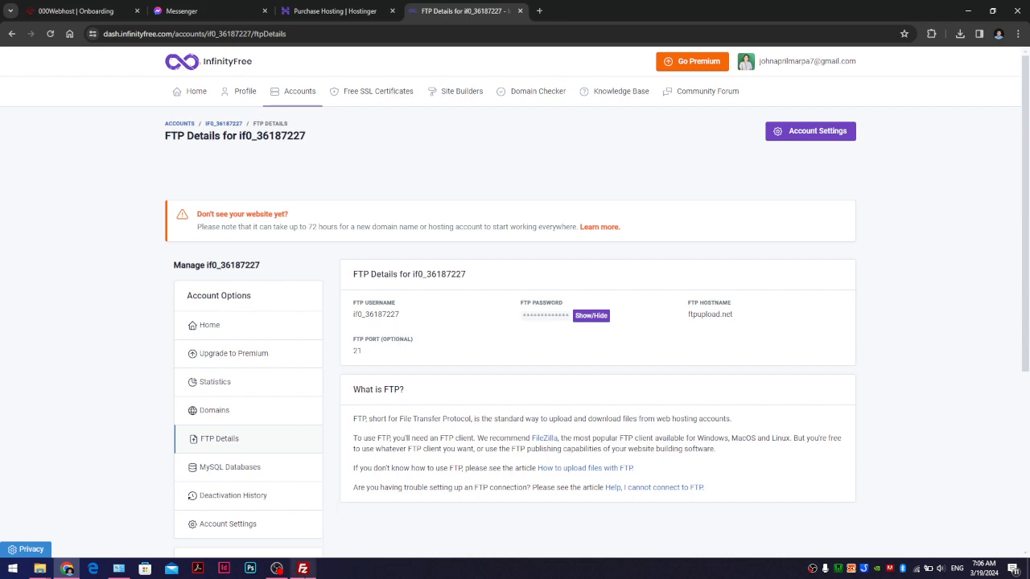
- Check in the online file manager that htdocs is empty, then return to the account tab
{"action": "left_click", "coordinate": [302, 569]}
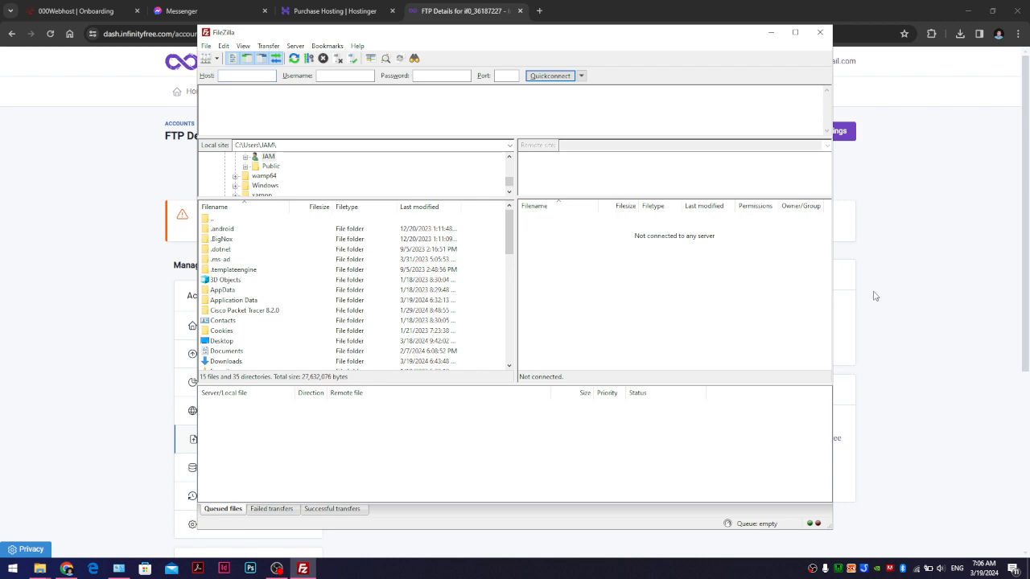
{"action": "left_click", "coordinate": [913, 303]}
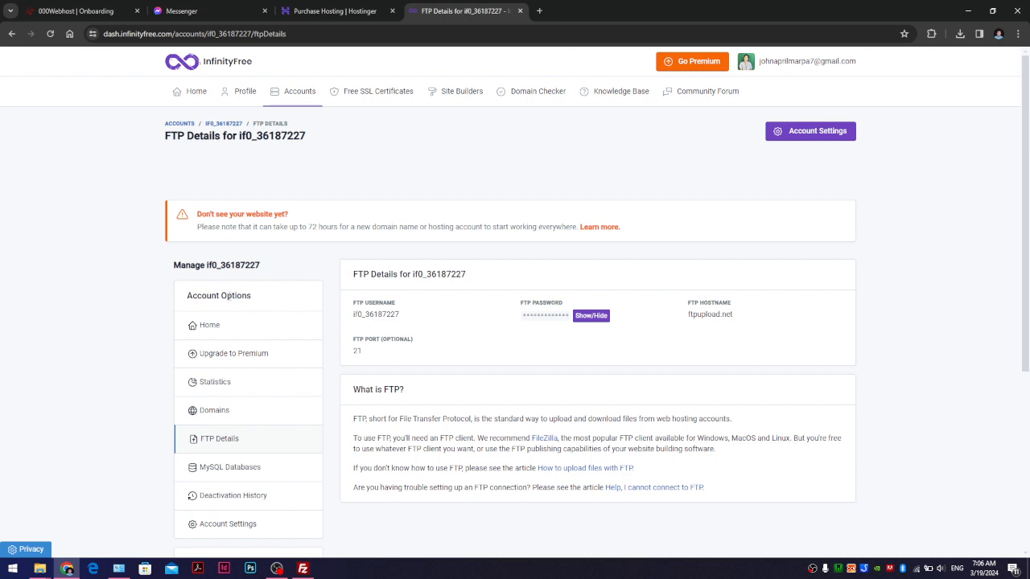
{"action": "left_click", "coordinate": [209, 326]}
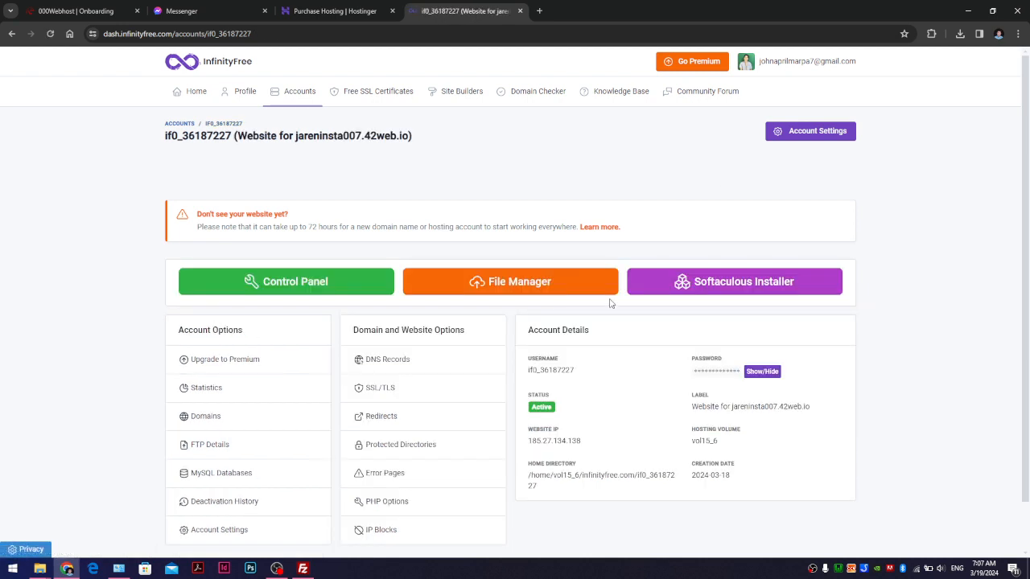
{"action": "left_click", "coordinate": [595, 291]}
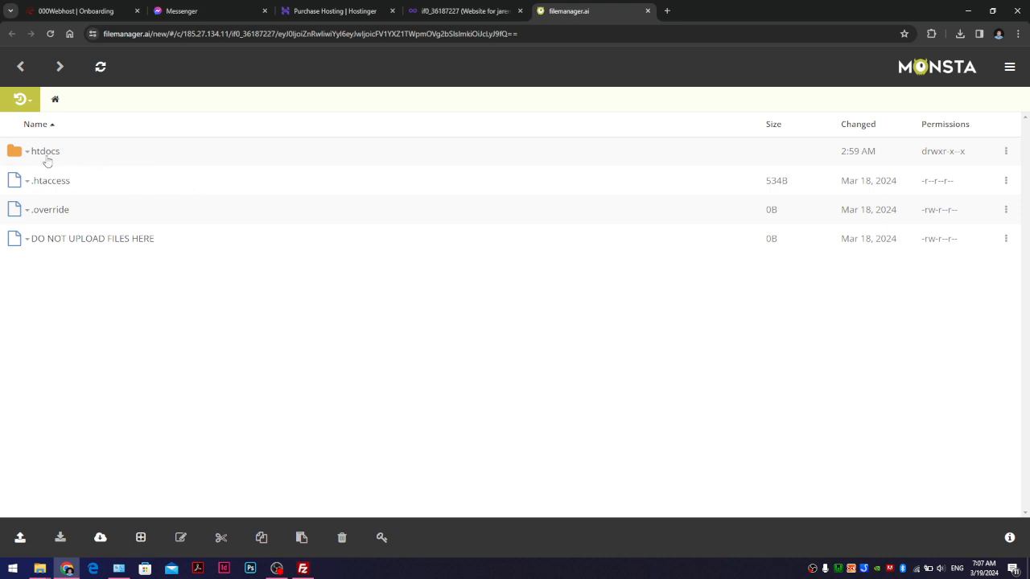
{"action": "left_click", "coordinate": [46, 157]}
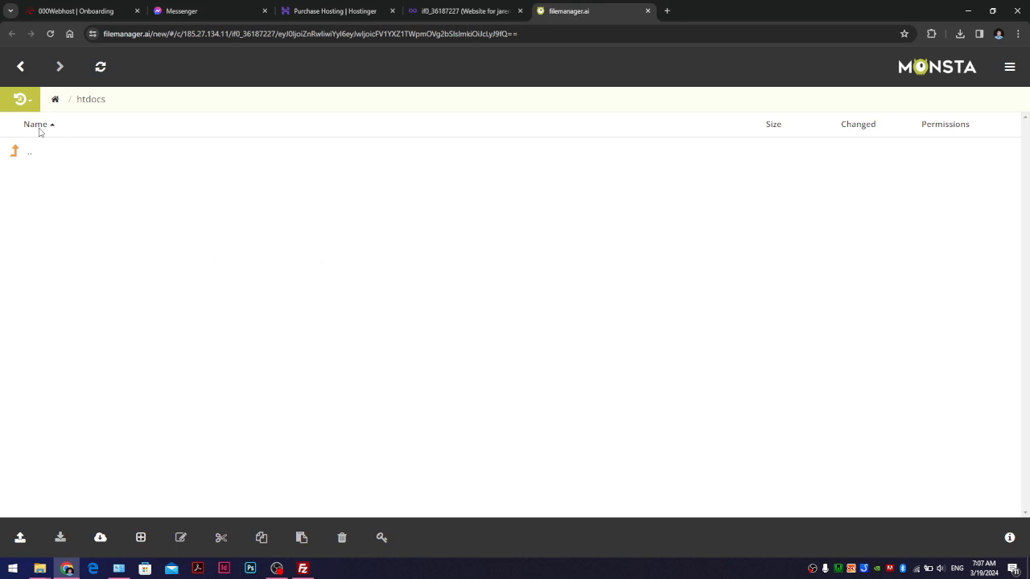
{"action": "left_click", "coordinate": [21, 74]}
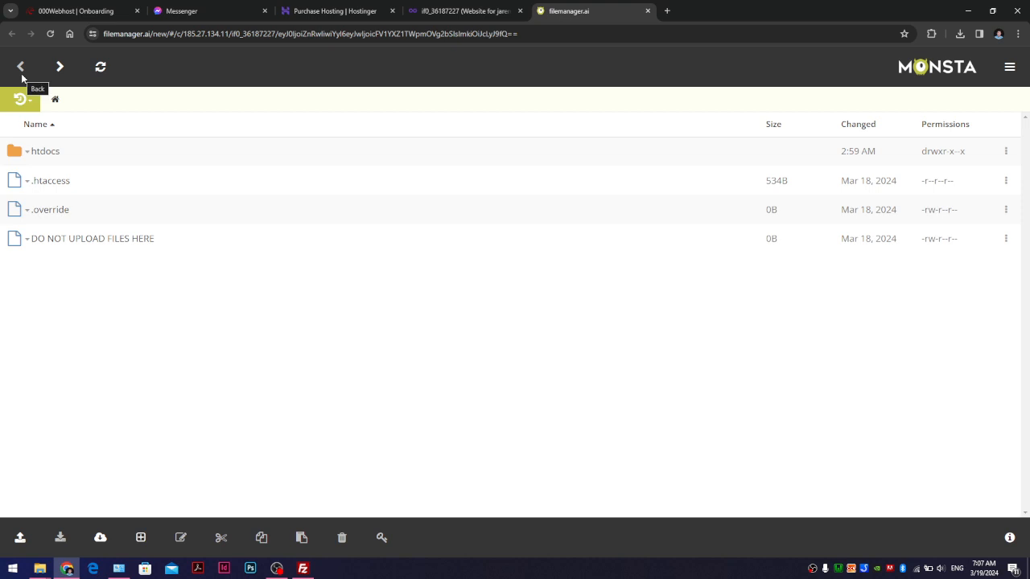
{"action": "left_click", "coordinate": [498, 11]}
{"action": "scroll", "coordinate": [407, 265], "scroll_direction": "down", "scroll_amount": 1}
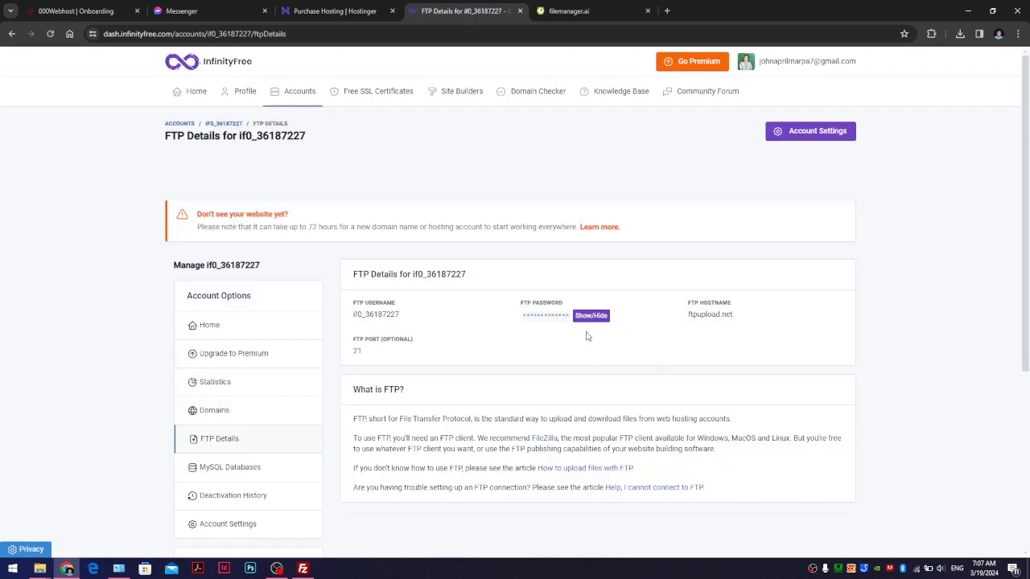
- Copy the hostname ftpupload.net and the FTP username into FileZilla's Host and Username fields
{"action": "double_click", "coordinate": [726, 318]}
{"action": "key", "text": "ctrl+c"}
{"action": "left_click", "coordinate": [303, 568]}
{"action": "left_click", "coordinate": [249, 76]}
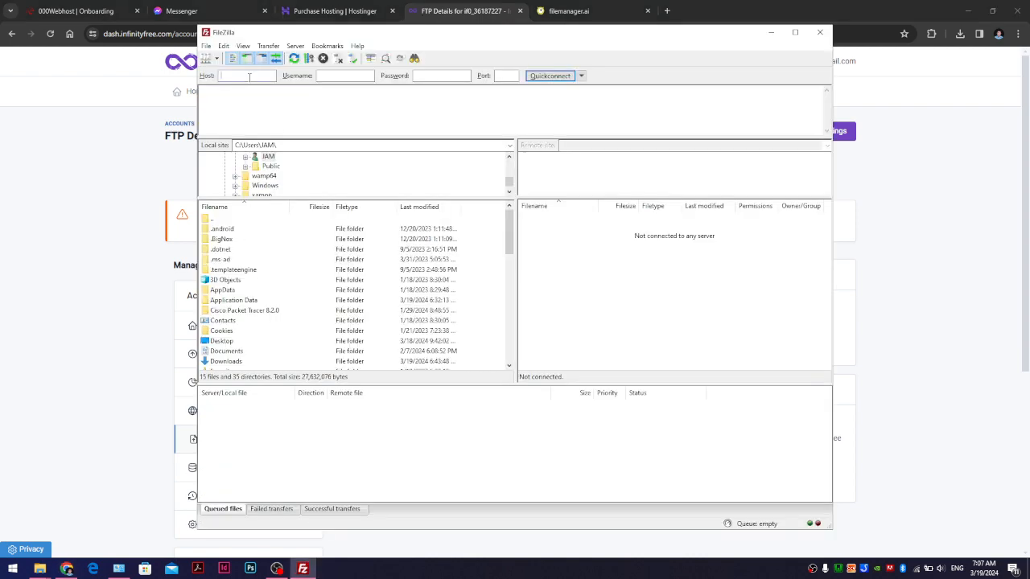
{"action": "key", "text": "ctrl+v"}
{"action": "left_click", "coordinate": [899, 289]}
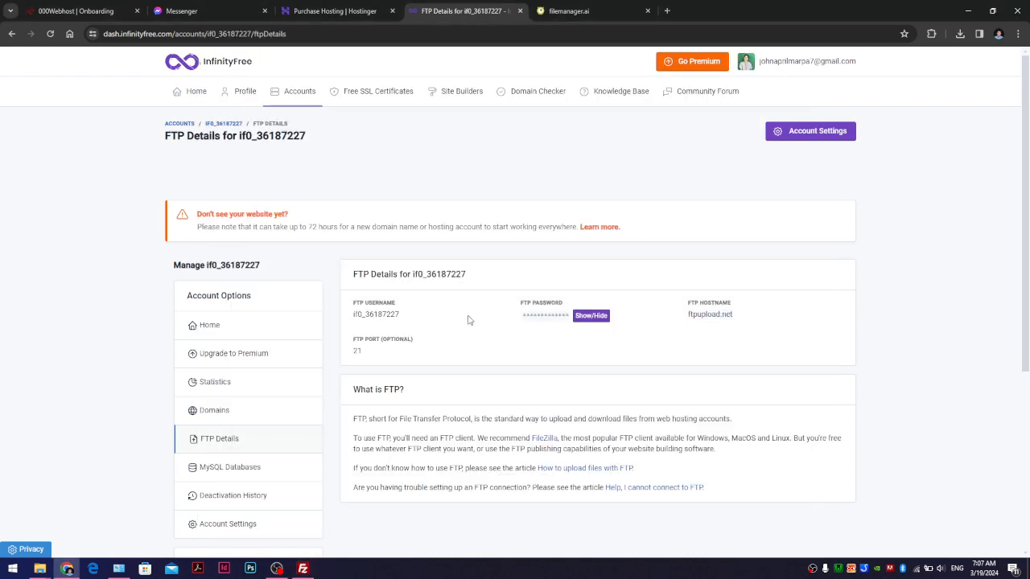
{"action": "double_click", "coordinate": [382, 315]}
{"action": "key", "text": "ctrl+c"}
{"action": "left_click", "coordinate": [302, 568]}
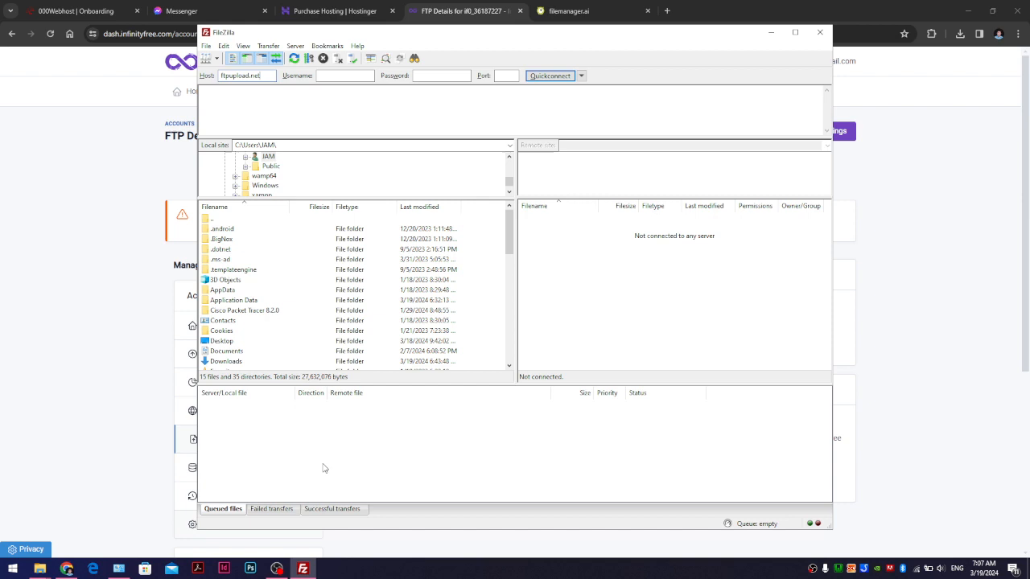
{"action": "left_click", "coordinate": [352, 75]}
{"action": "key", "text": "ctrl+v"}
- Reveal the FTP password and paste it into FileZilla's Password field
{"action": "left_click", "coordinate": [858, 301]}
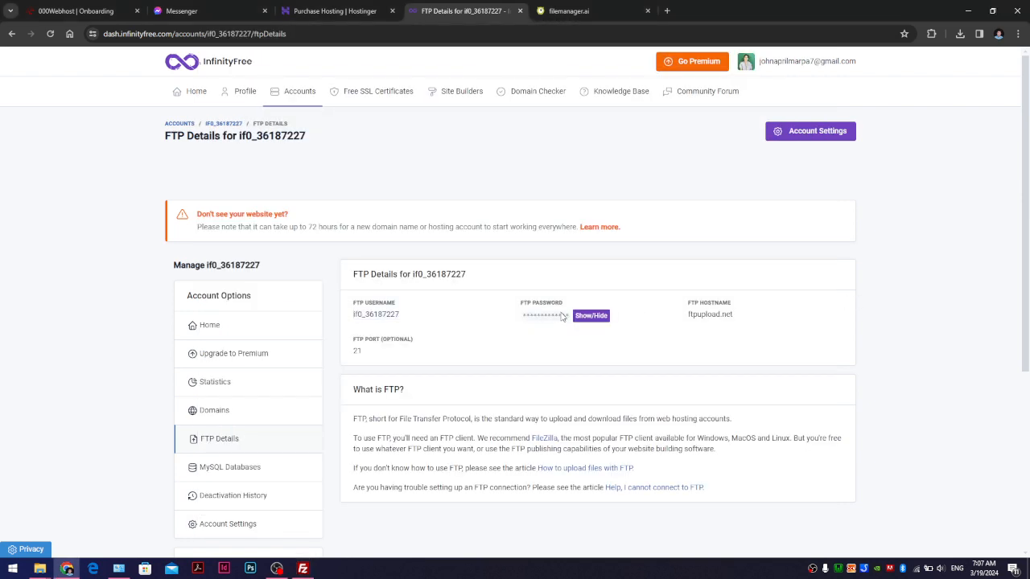
{"action": "left_click", "coordinate": [580, 316]}
{"action": "double_click", "coordinate": [545, 315]}
{"action": "left_click", "coordinate": [302, 568]}
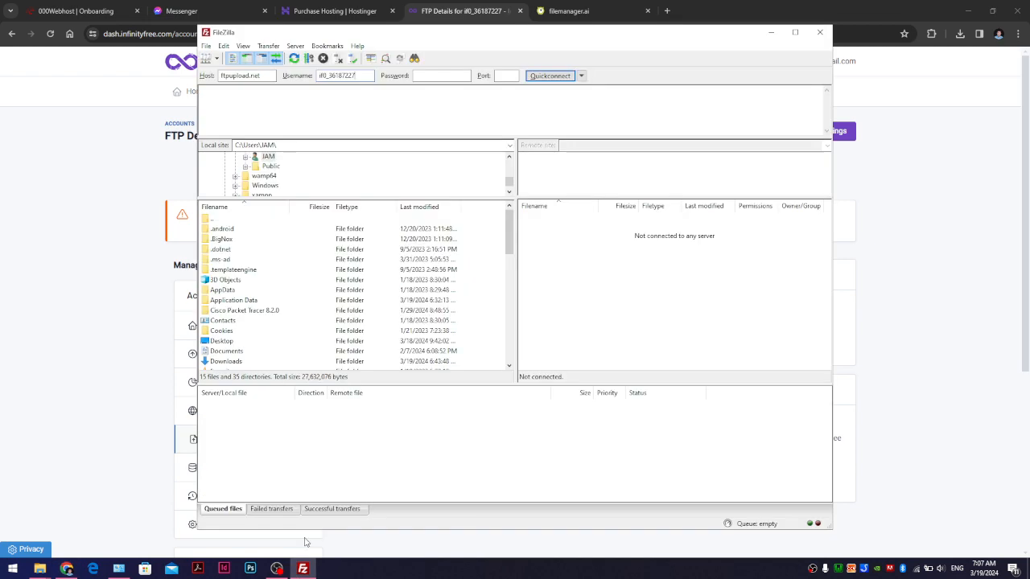
{"action": "left_click", "coordinate": [460, 76]}
{"action": "key", "text": "ctrl+v"}
- Quickconnect to ftpupload.net and dock the browser on the left half of the screen
{"action": "left_click", "coordinate": [907, 274]}
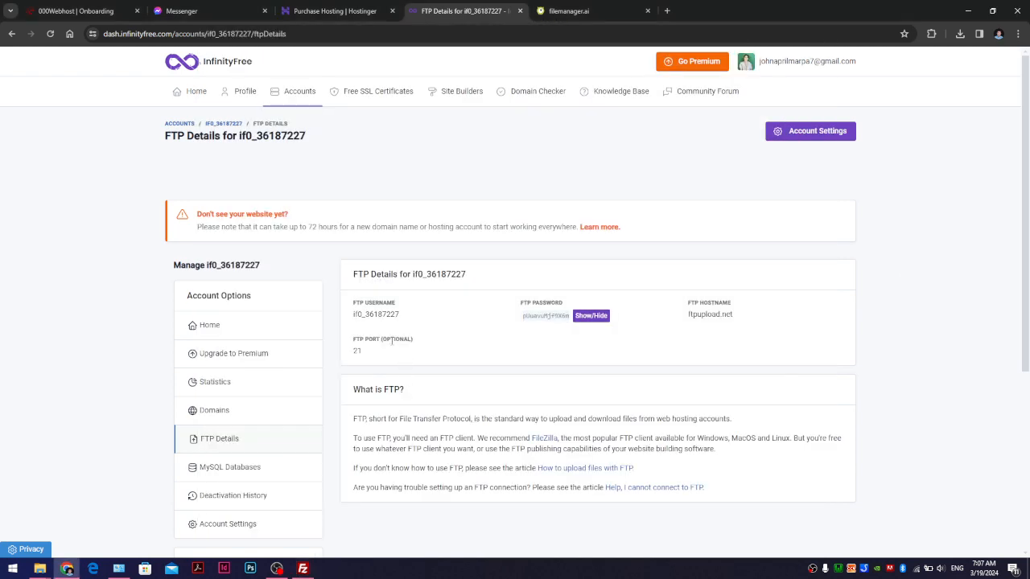
{"action": "key", "text": "alt+Tab"}
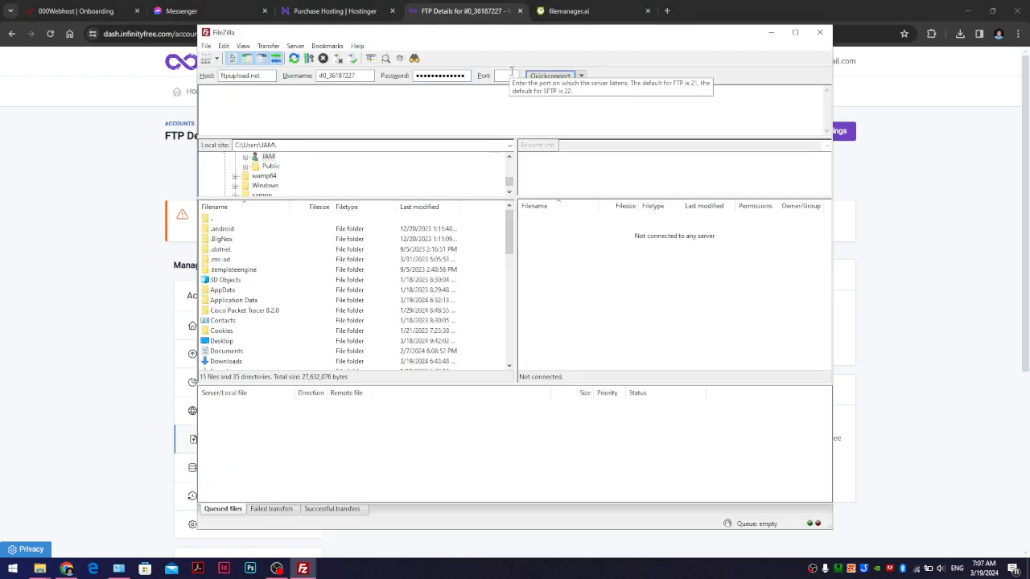
{"action": "left_click", "coordinate": [555, 76]}
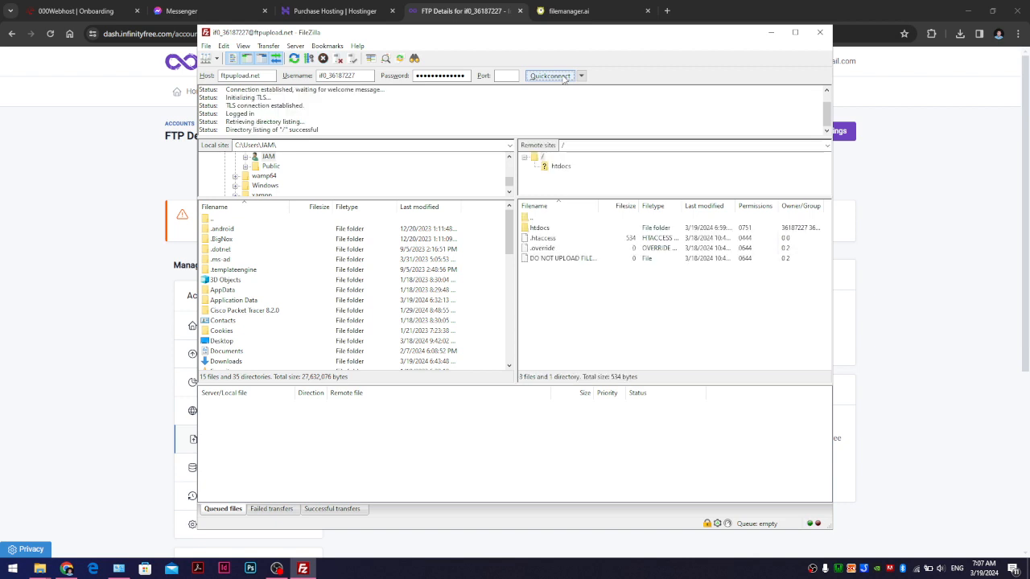
{"action": "left_click_drag", "start_coordinate": [595, 39], "coordinate": [878, 149]}
{"action": "left_click_drag", "start_coordinate": [791, 7], "coordinate": [3, 285]}
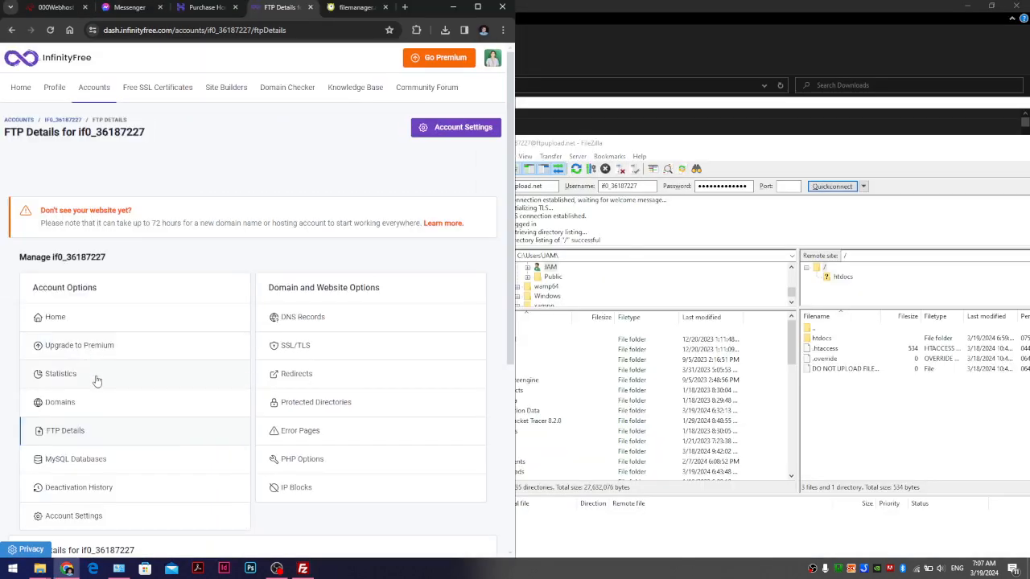
- Open the site's online file manager in another tab from the account overview
{"action": "scroll", "coordinate": [305, 195], "scroll_direction": "down", "scroll_amount": 2}
{"action": "scroll", "coordinate": [266, 264], "scroll_direction": "up", "scroll_amount": 2}
{"action": "left_click", "coordinate": [11, 30]}
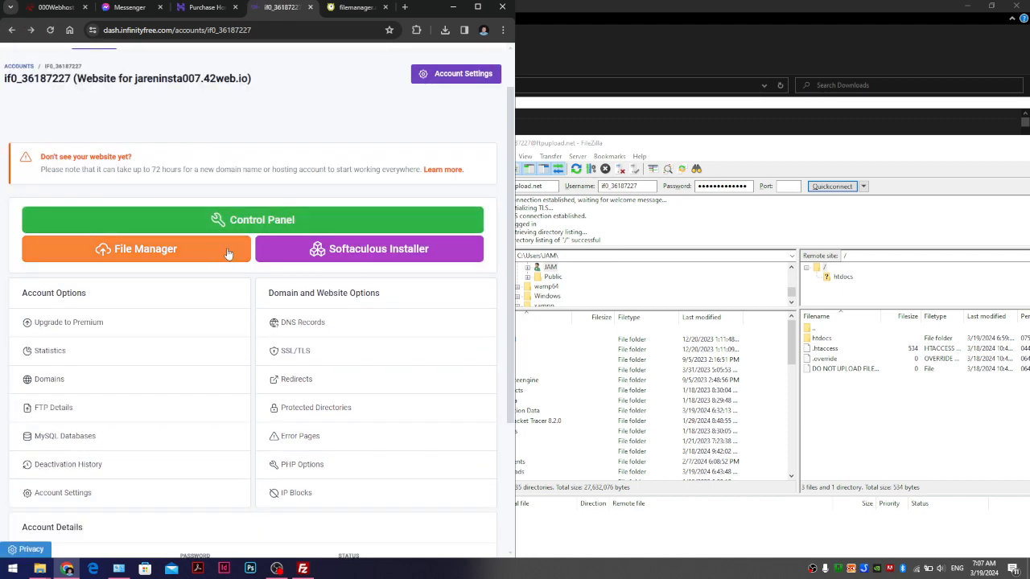
{"action": "left_click", "coordinate": [226, 251]}
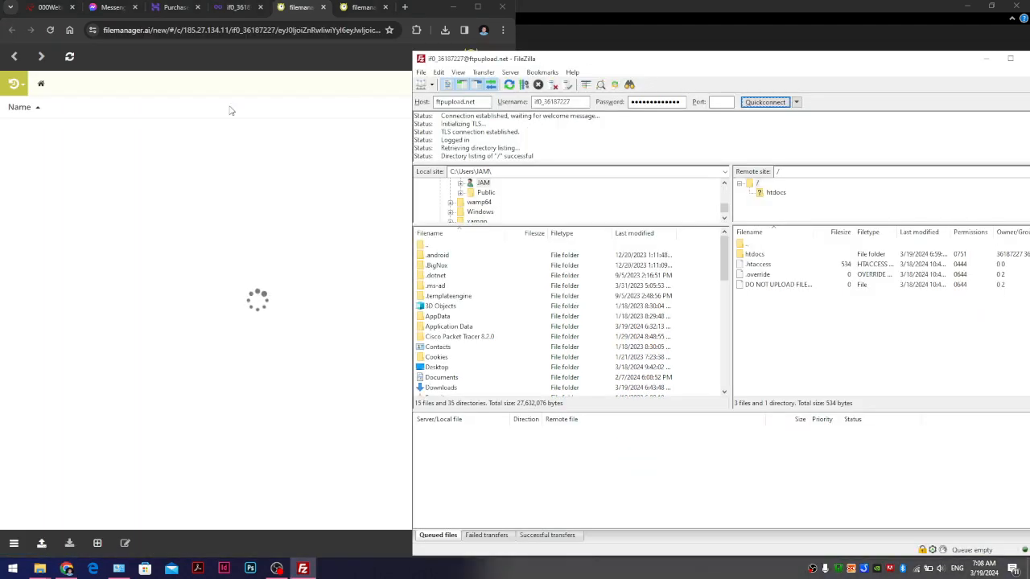
{"action": "left_click_drag", "start_coordinate": [770, 338], "coordinate": [744, 241]}
{"action": "left_click", "coordinate": [126, 215]}
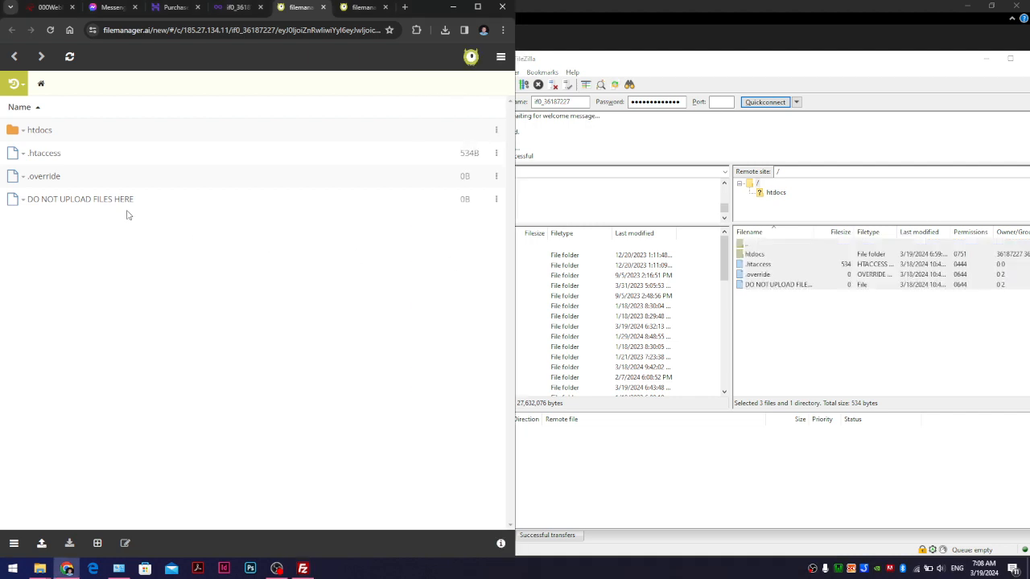
- Open the empty htdocs folder in both FileZilla's remote pane and the web file manager
{"action": "left_click", "coordinate": [758, 266]}
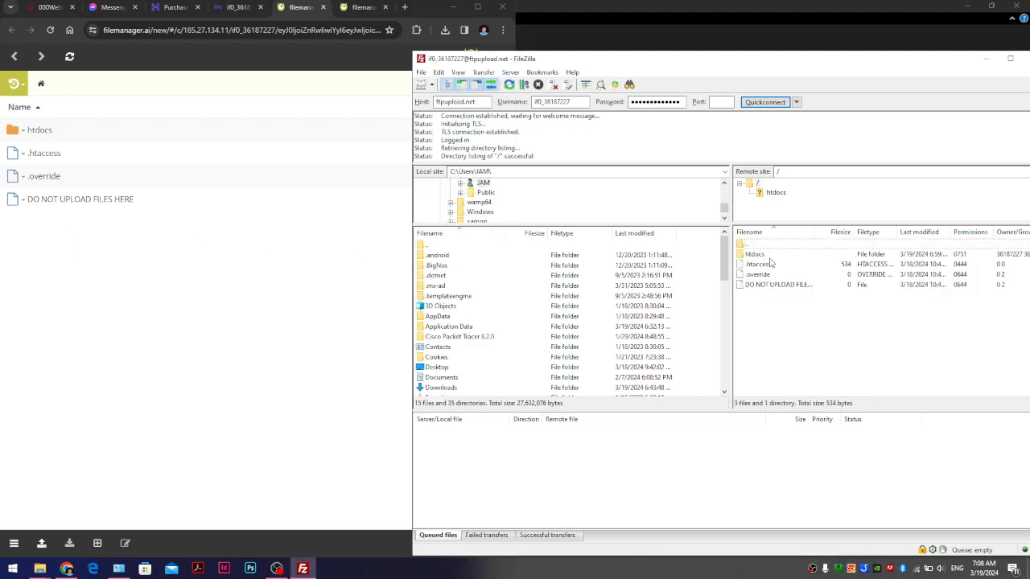
{"action": "double_click", "coordinate": [769, 255]}
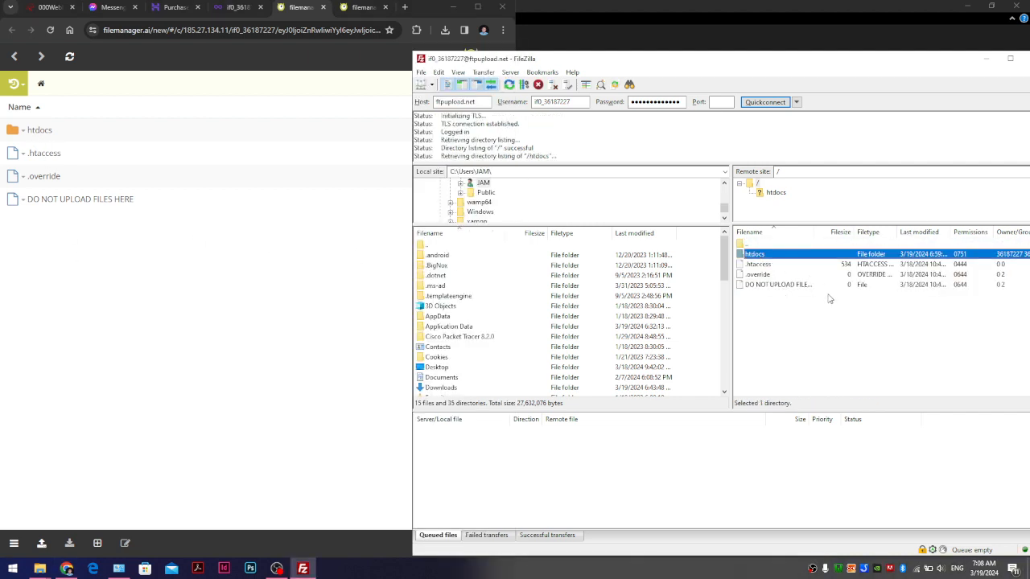
{"action": "double_click", "coordinate": [34, 132]}
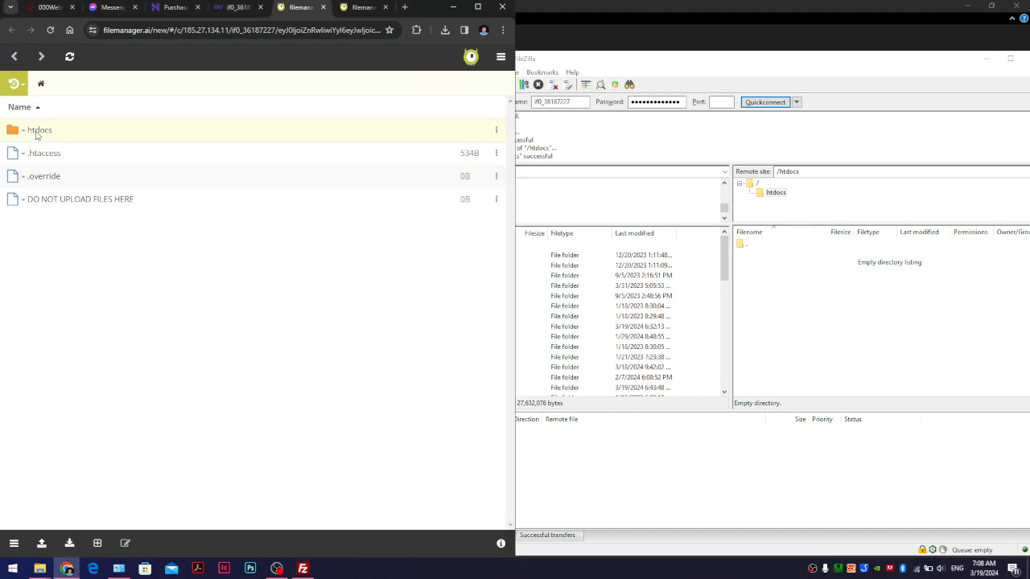
{"action": "left_click", "coordinate": [823, 309]}
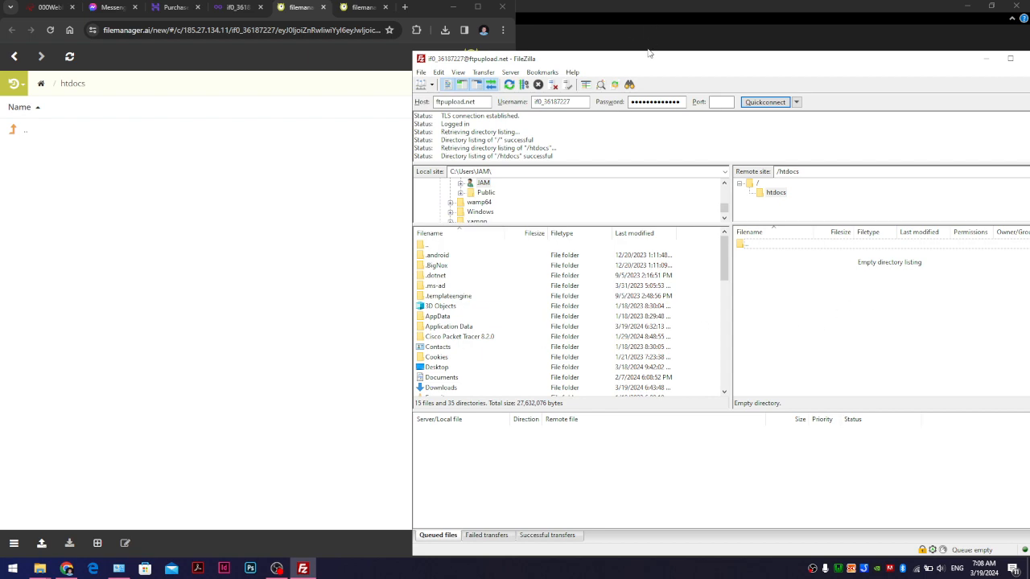
{"action": "left_click_drag", "start_coordinate": [649, 52], "coordinate": [474, 29]}
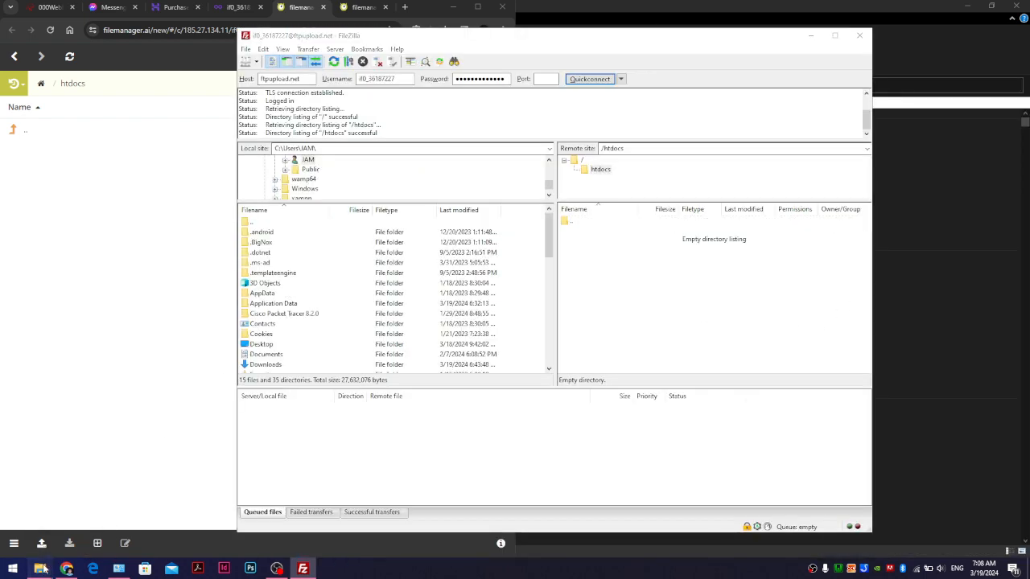
- Delete jam2.zip from the jam2 folder and drag the remaining 29 items into remote htdocs
{"action": "mouse_move", "coordinate": [45, 569]}
{"action": "left_click", "coordinate": [56, 514]}
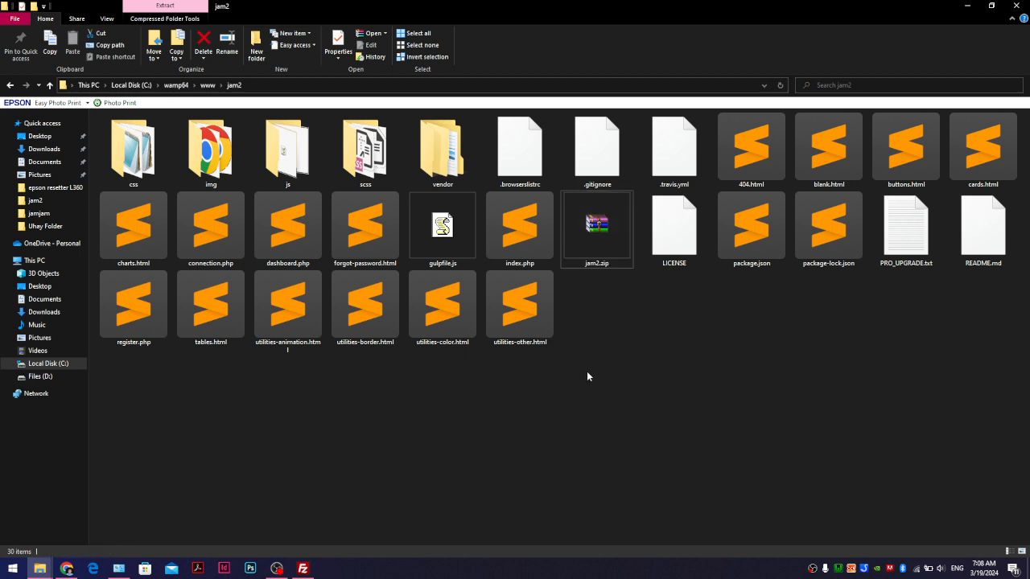
{"action": "key", "text": "ctrl+a"}
{"action": "left_click", "coordinate": [604, 264]}
{"action": "key", "text": "Delete"}
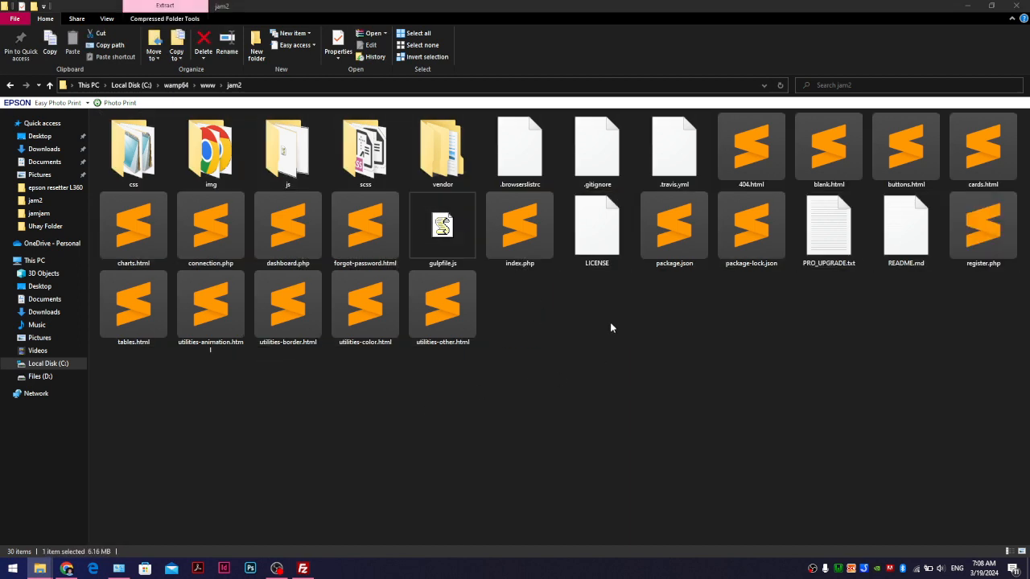
{"action": "key", "text": "ctrl+a"}
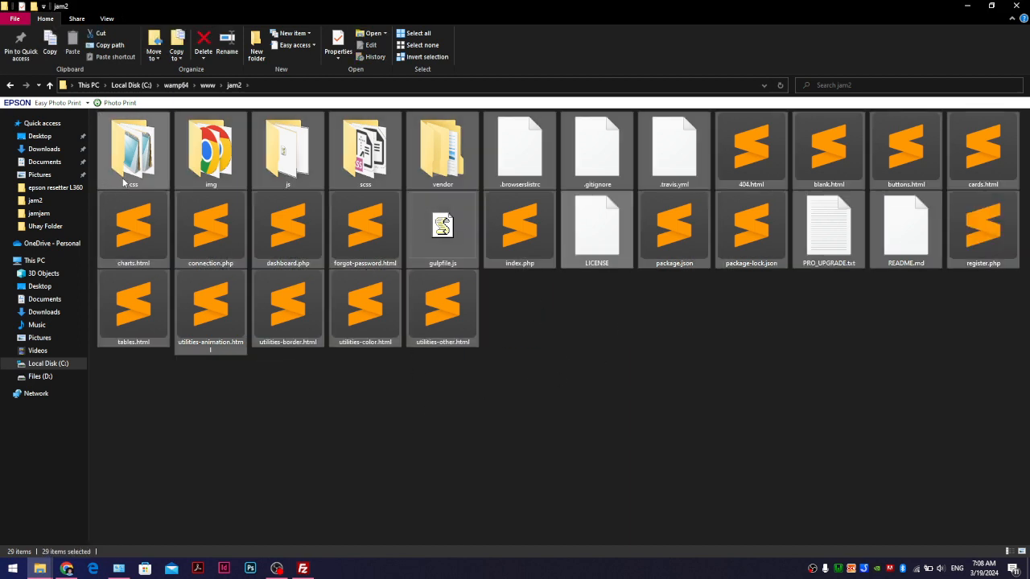
{"action": "left_click_drag", "start_coordinate": [124, 183], "coordinate": [635, 322]}
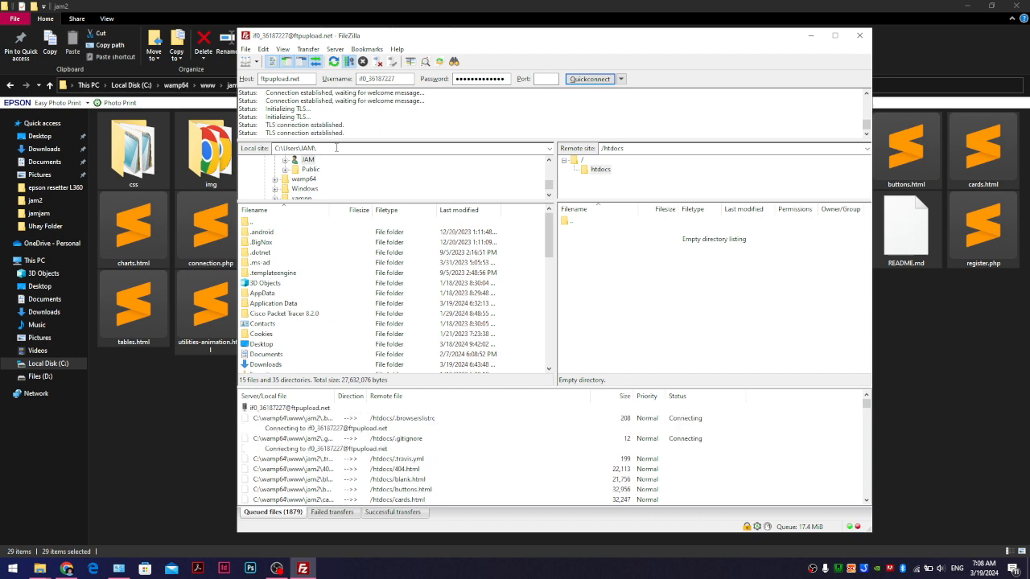
- Verify 404.html and connection.php on the server, refresh the web htdocs listing, and maximize Chrome
{"action": "mouse_move", "coordinate": [337, 141]}
{"action": "left_mouse_down"}
{"action": "mouse_move", "coordinate": [333, 167]}
{"action": "mouse_move", "coordinate": [338, 153]}
{"action": "left_mouse_up"}
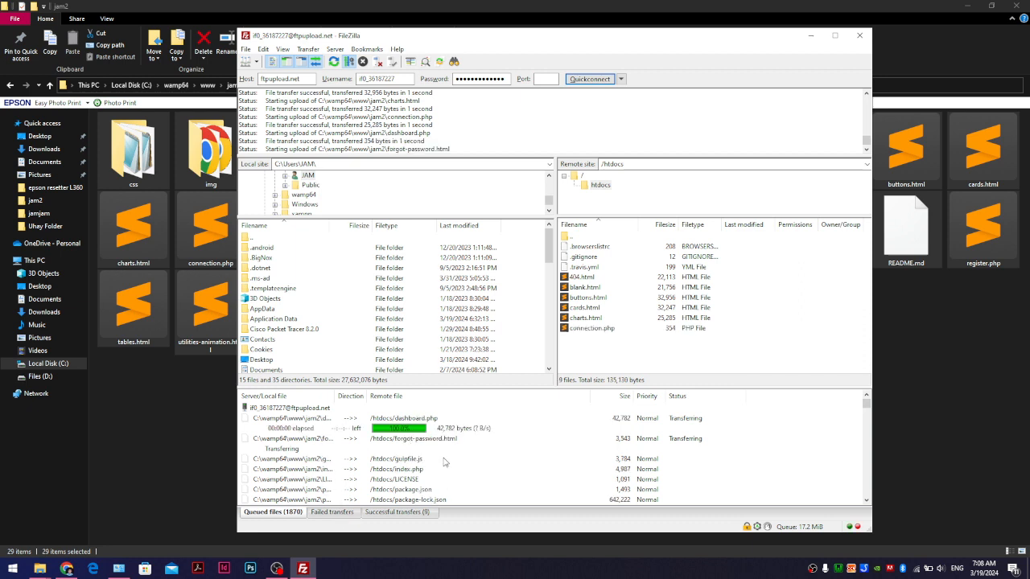
{"action": "left_click", "coordinate": [679, 277]}
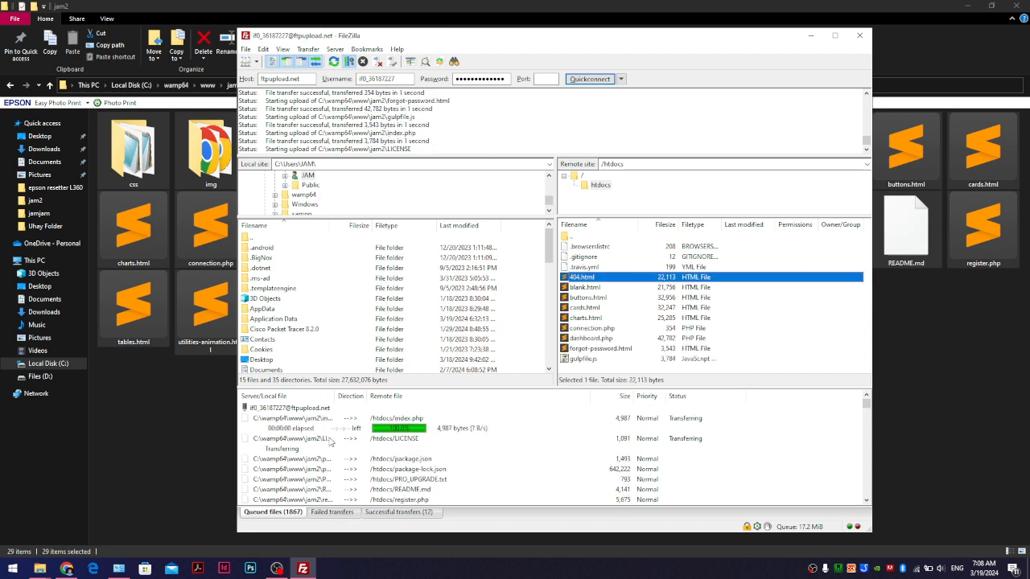
{"action": "left_click", "coordinate": [68, 569]}
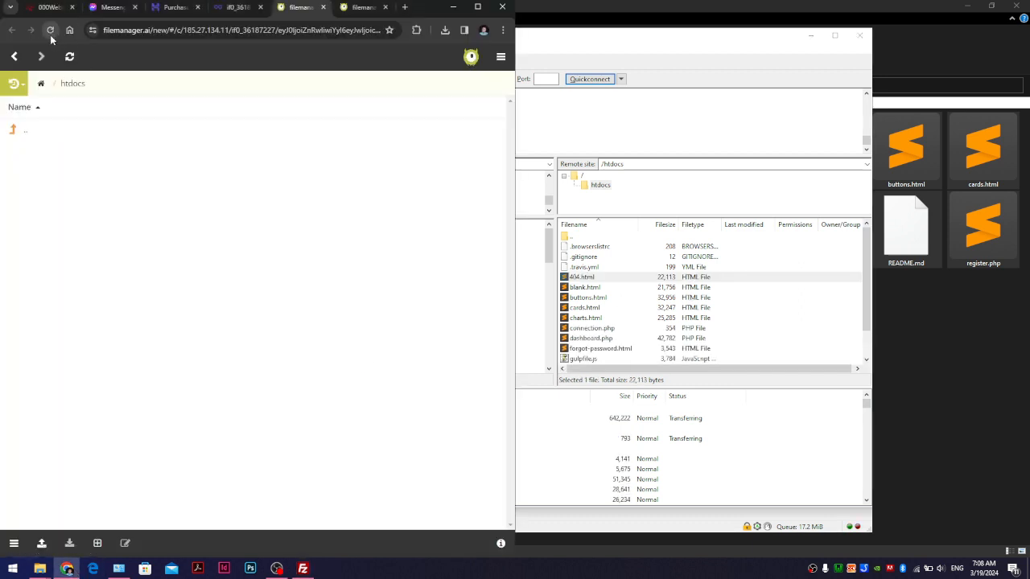
{"action": "left_click", "coordinate": [69, 56]}
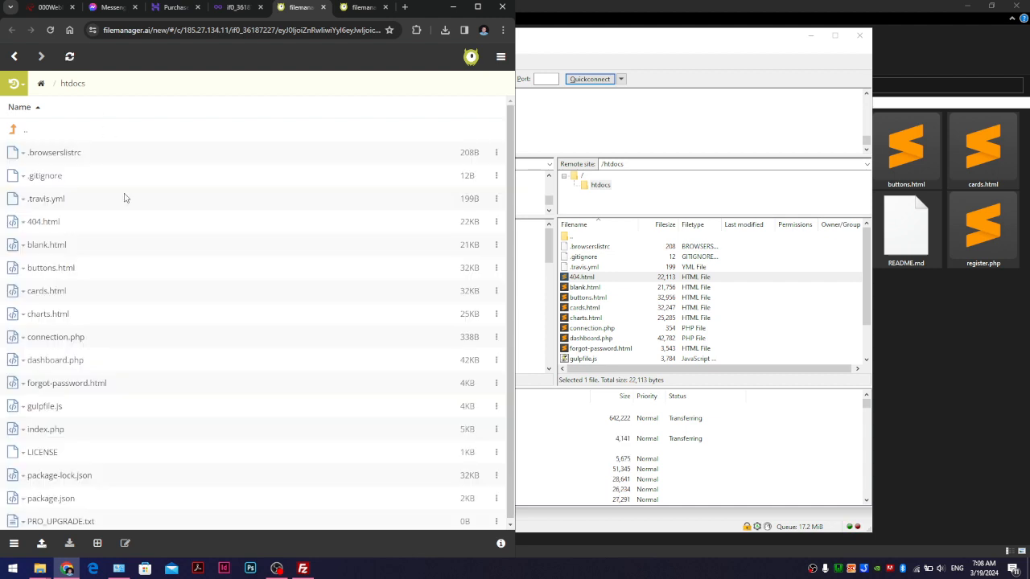
{"action": "left_click", "coordinate": [756, 328]}
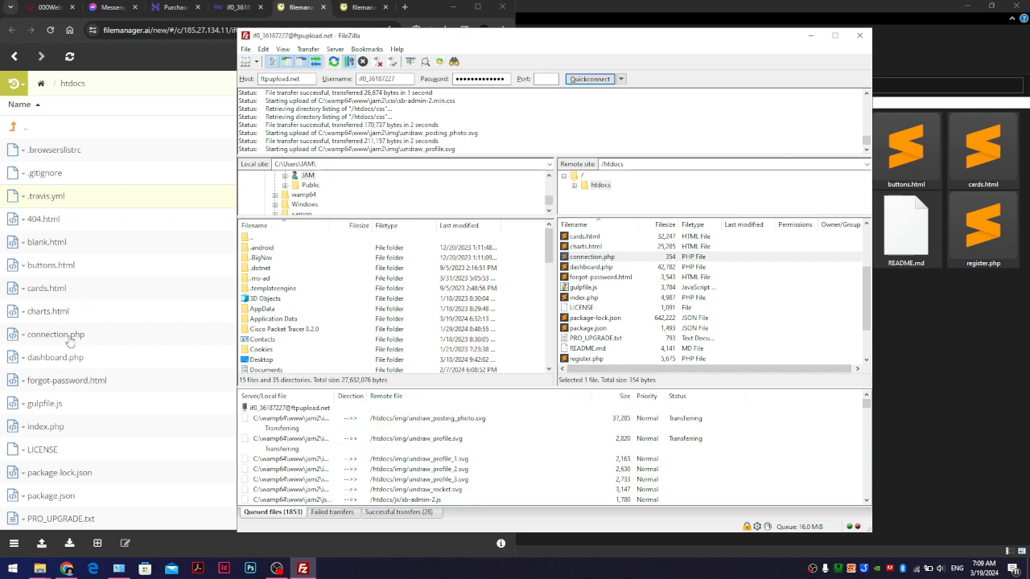
{"action": "left_click", "coordinate": [154, 313]}
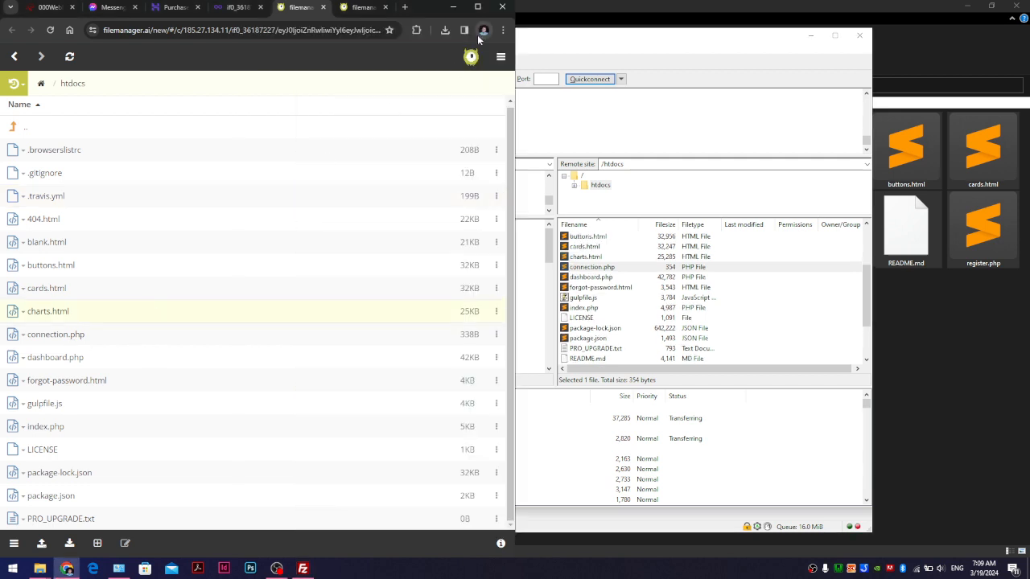
{"action": "left_click", "coordinate": [477, 6]}
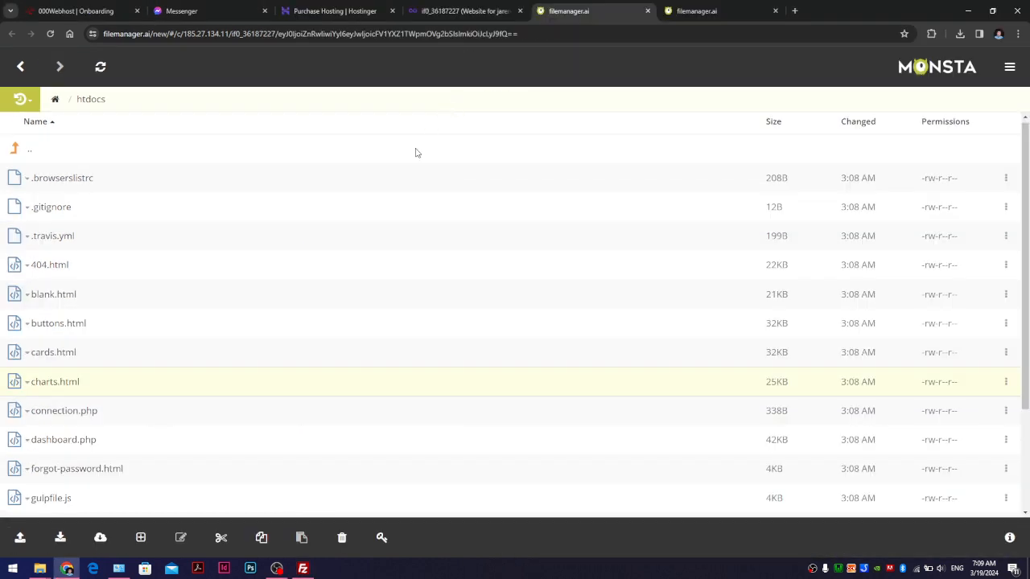
- Open connection.php in Monsta FTP's editor and look over its code
{"action": "right_click", "coordinate": [61, 415]}
{"action": "left_click", "coordinate": [81, 241]}
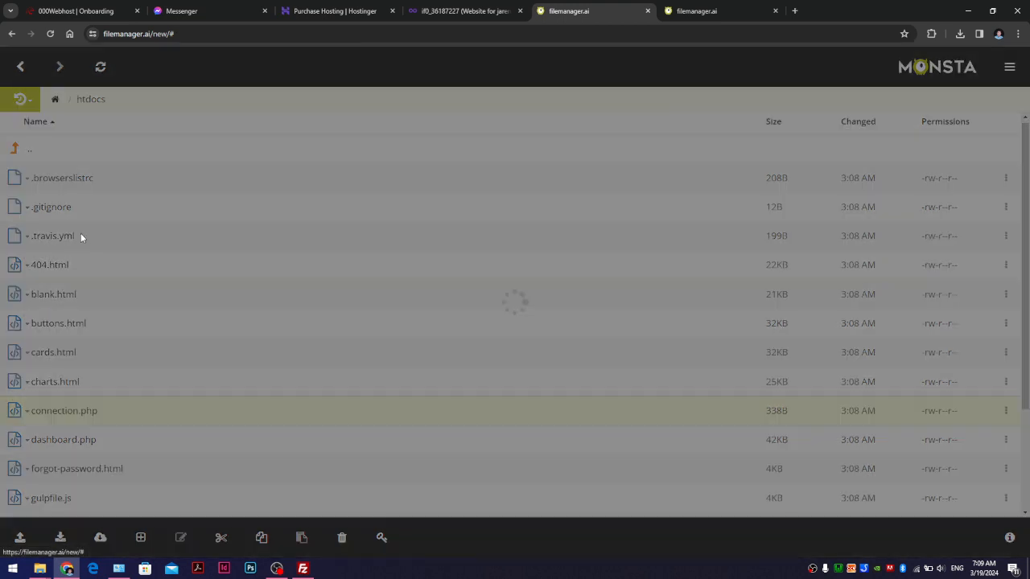
{"action": "left_click", "coordinate": [239, 231]}
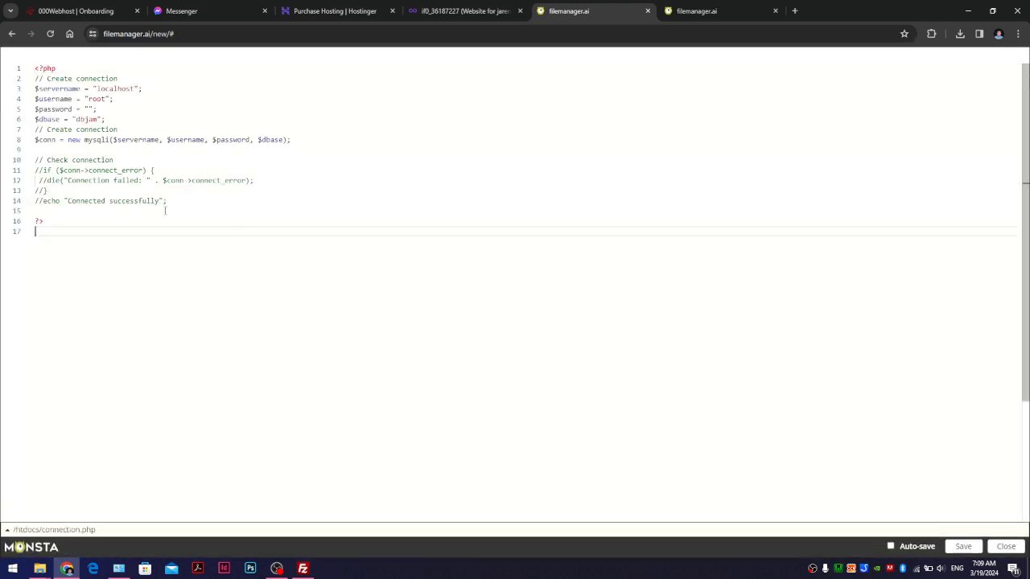
{"action": "left_click_drag", "start_coordinate": [163, 218], "coordinate": [23, 71]}
{"action": "left_click", "coordinate": [334, 181]}
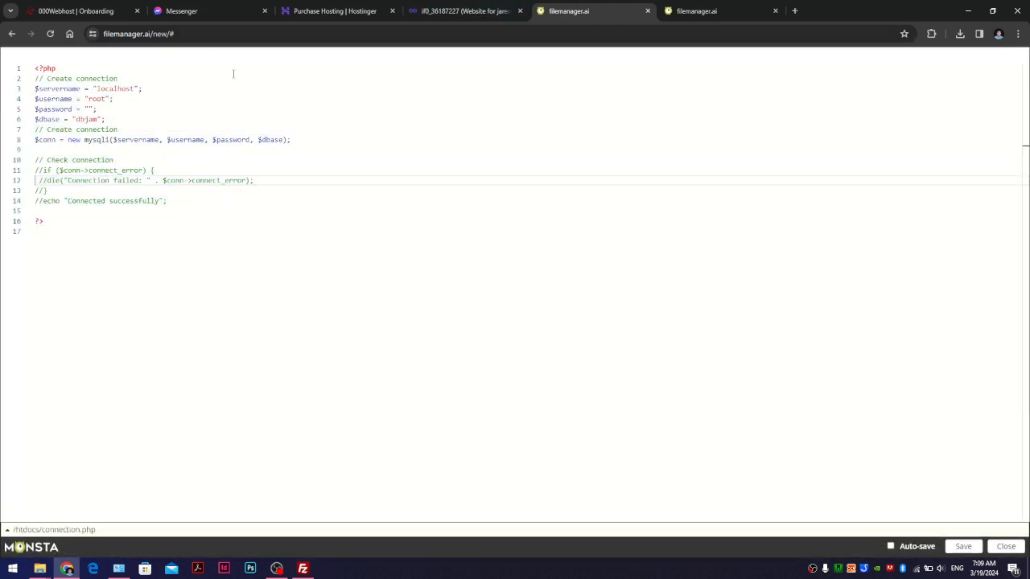
- Review the localhost server, root username and dbjam database values on lines 3–6
{"action": "double_click", "coordinate": [116, 89]}
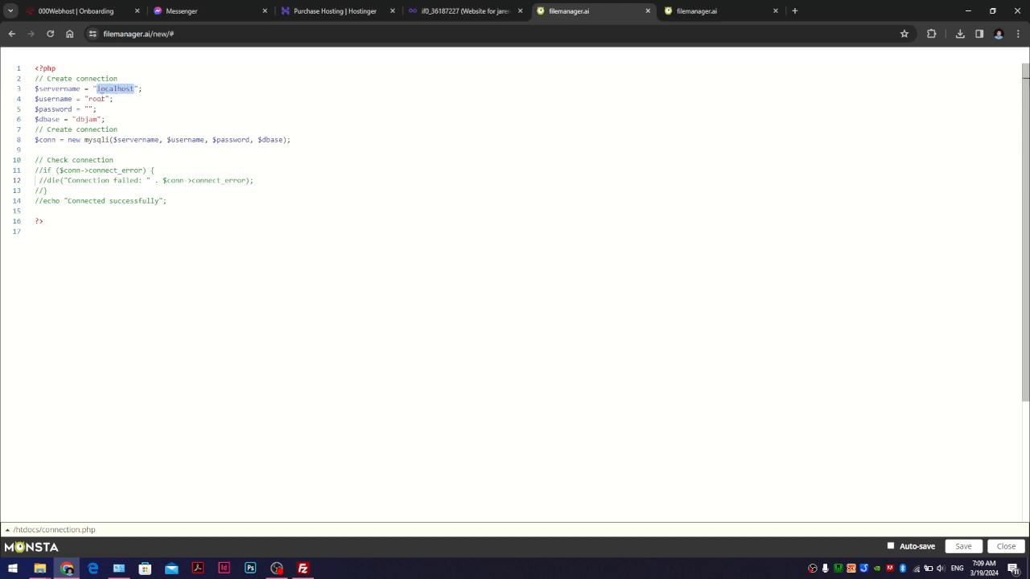
{"action": "double_click", "coordinate": [98, 99]}
{"action": "double_click", "coordinate": [92, 119]}
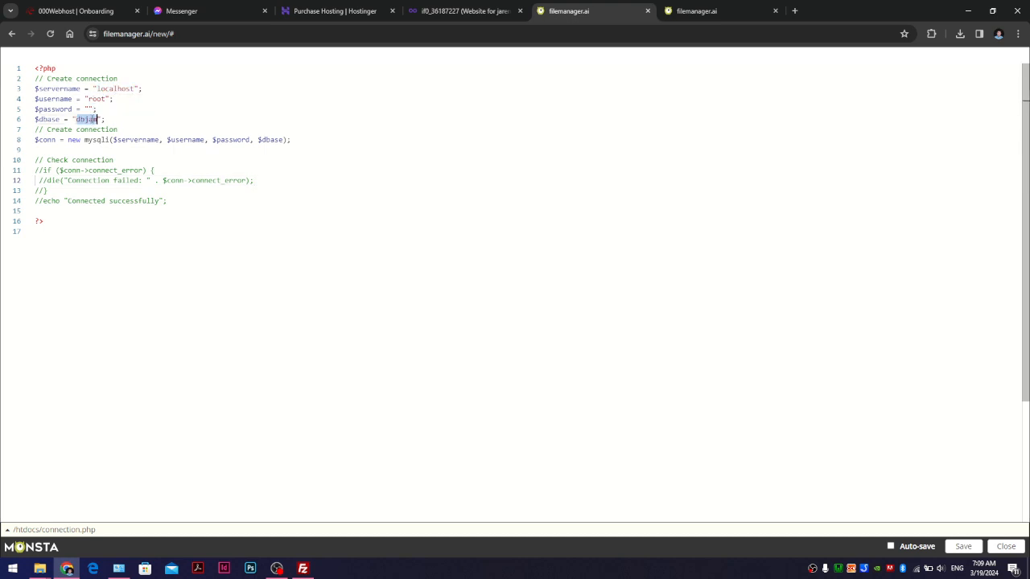
{"action": "left_click", "coordinate": [503, 12]}
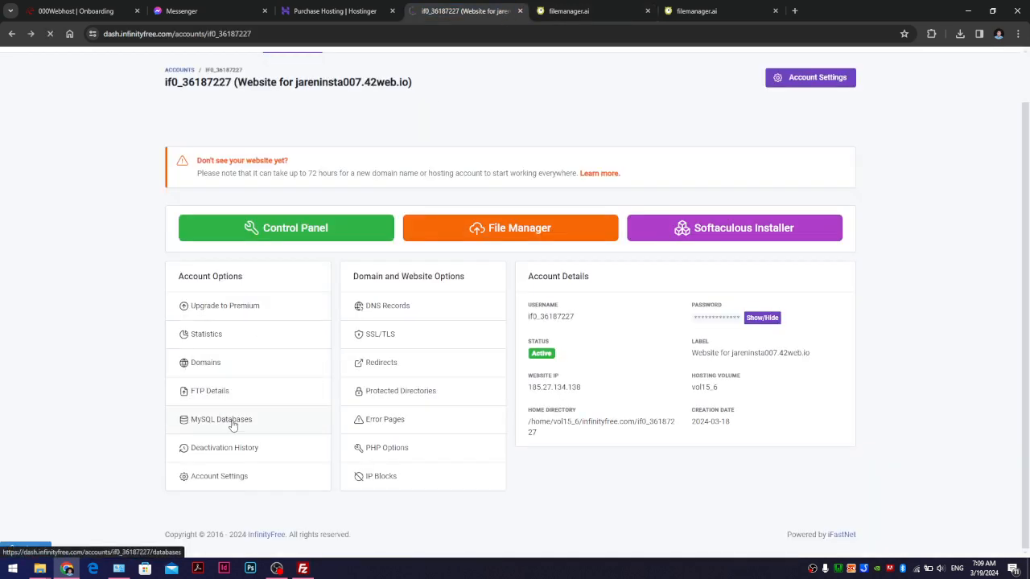
- Copy the full dbjam database name from the MySQL Databases list on sql306.infinityfree.com
{"action": "left_click", "coordinate": [221, 420]}
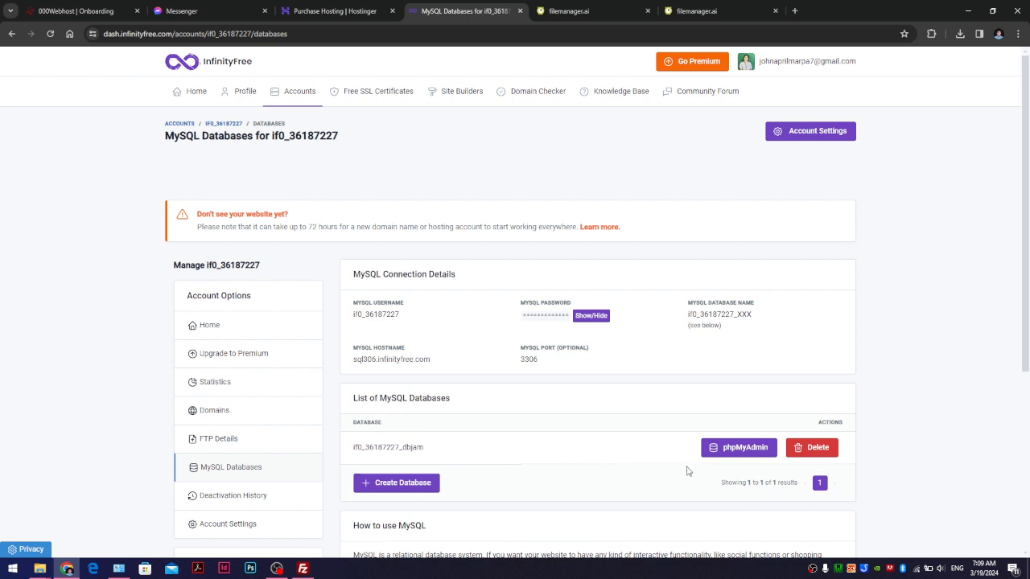
{"action": "scroll", "coordinate": [699, 473], "scroll_direction": "down", "scroll_amount": 1}
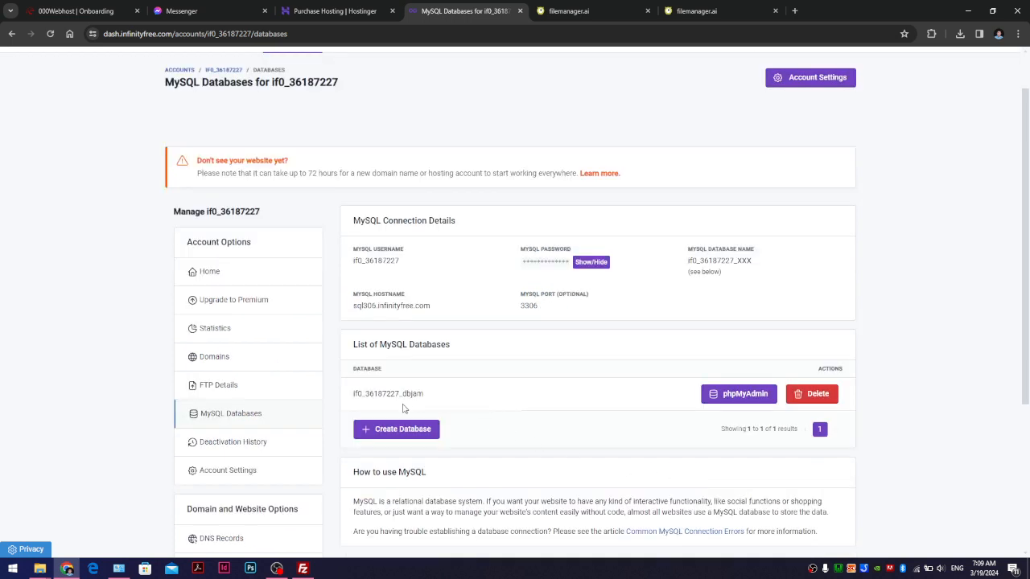
{"action": "left_click_drag", "start_coordinate": [431, 397], "coordinate": [359, 394]}
{"action": "left_click", "coordinate": [424, 404]}
{"action": "left_click_drag", "start_coordinate": [439, 394], "coordinate": [354, 401]}
{"action": "key", "text": "ctrl+c"}
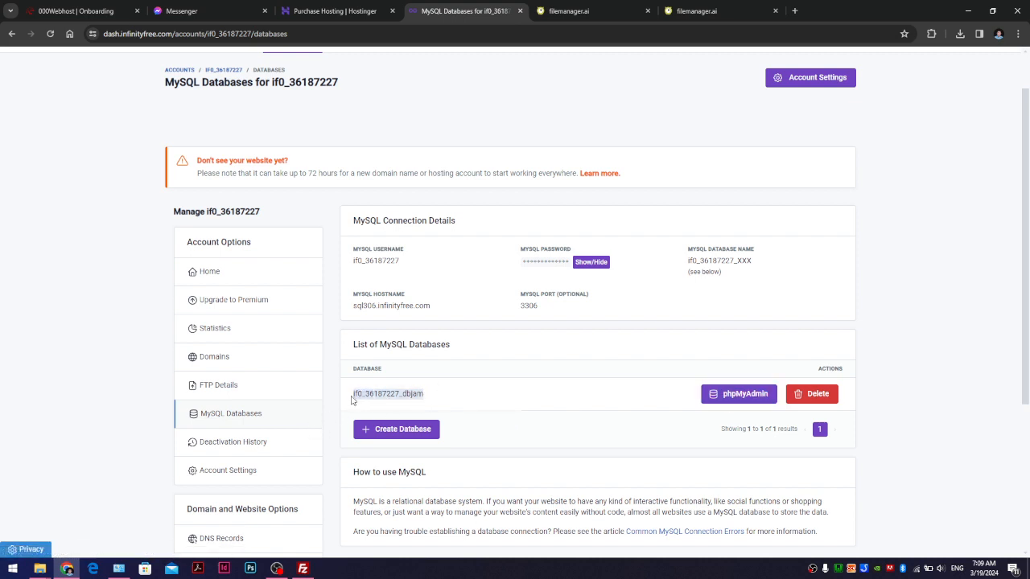
{"action": "left_click", "coordinate": [604, 16]}
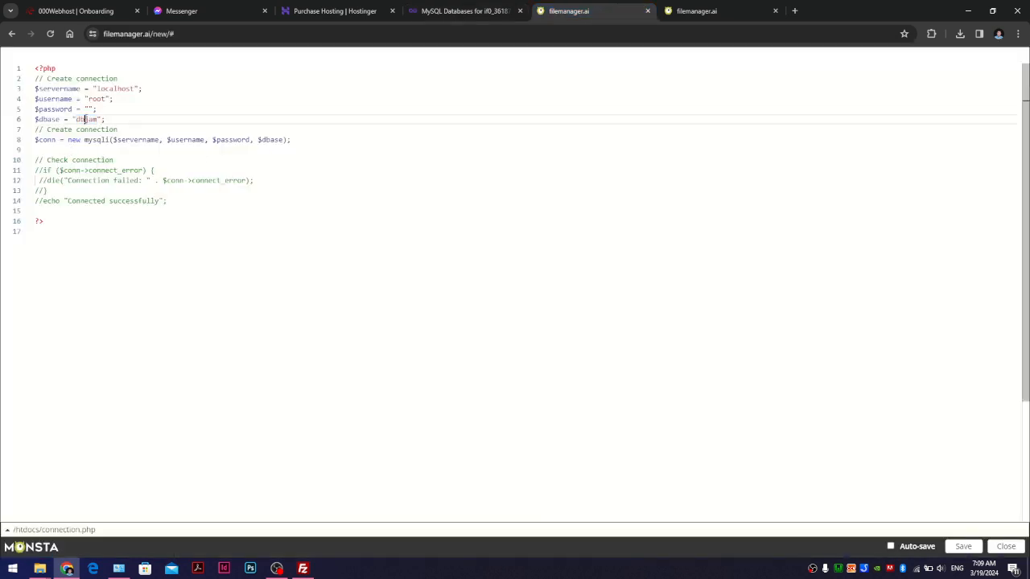
- Replace dbjam on line 6 with the full remote database name, save connection.php, and close the editor
{"action": "key", "text": "ctrl+v"}
{"action": "left_click", "coordinate": [104, 152]}
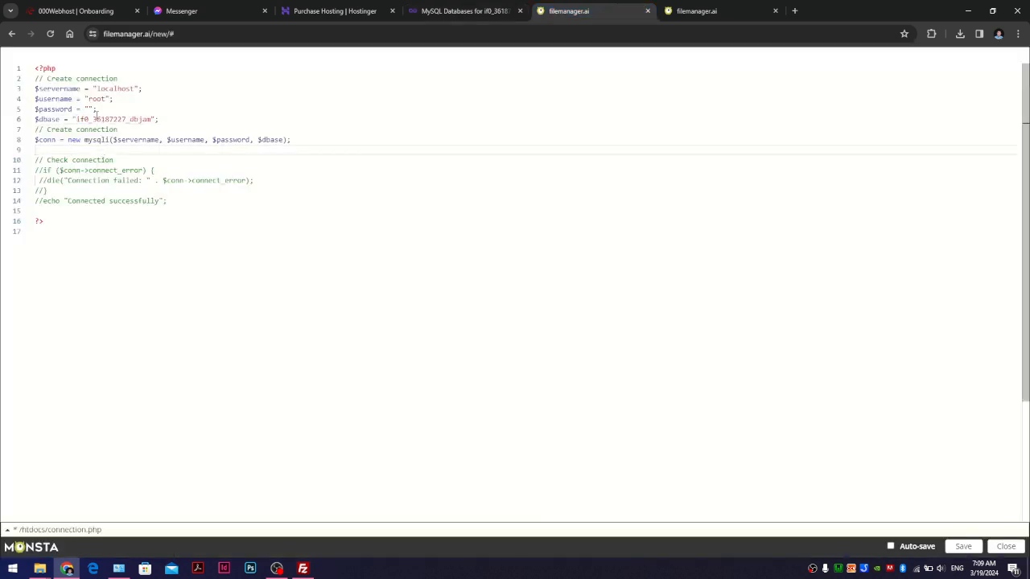
{"action": "key", "text": "ctrl+s"}
{"action": "left_click", "coordinate": [984, 62]}
{"action": "double_click", "coordinate": [107, 89]}
{"action": "double_click", "coordinate": [100, 98]}
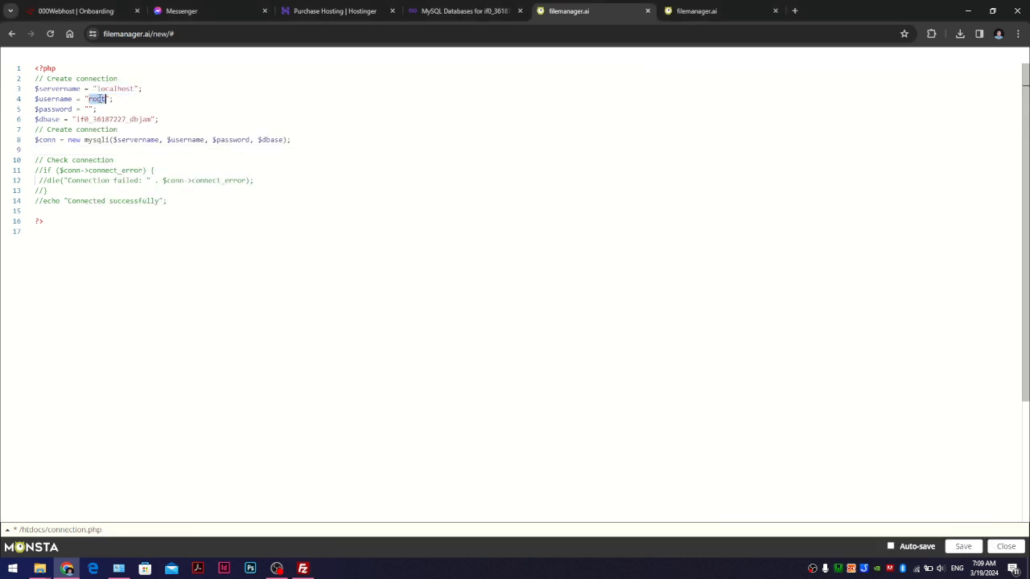
{"action": "left_click", "coordinate": [963, 547]}
{"action": "left_click", "coordinate": [1005, 547]}
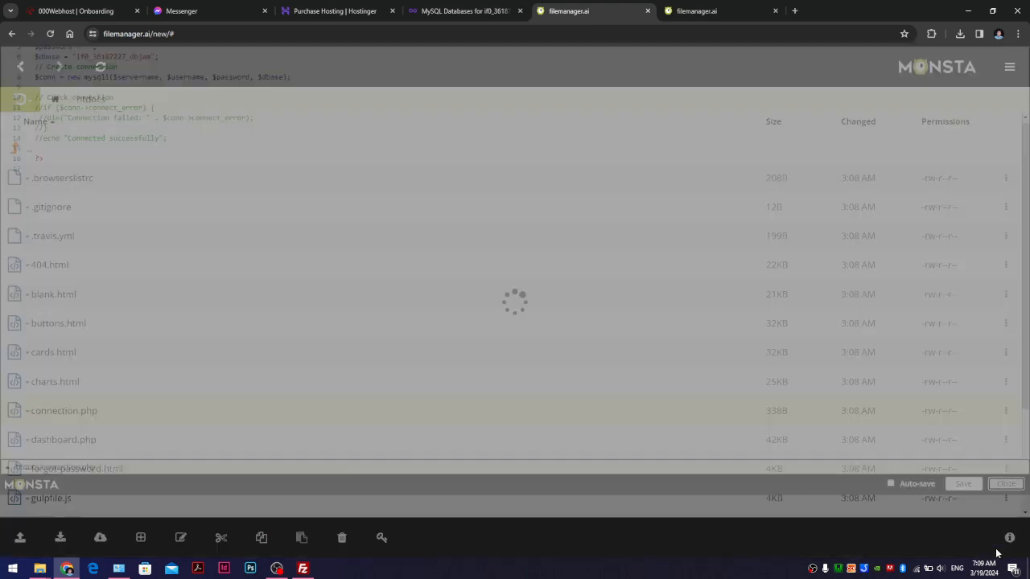
{"action": "left_click", "coordinate": [302, 569]}
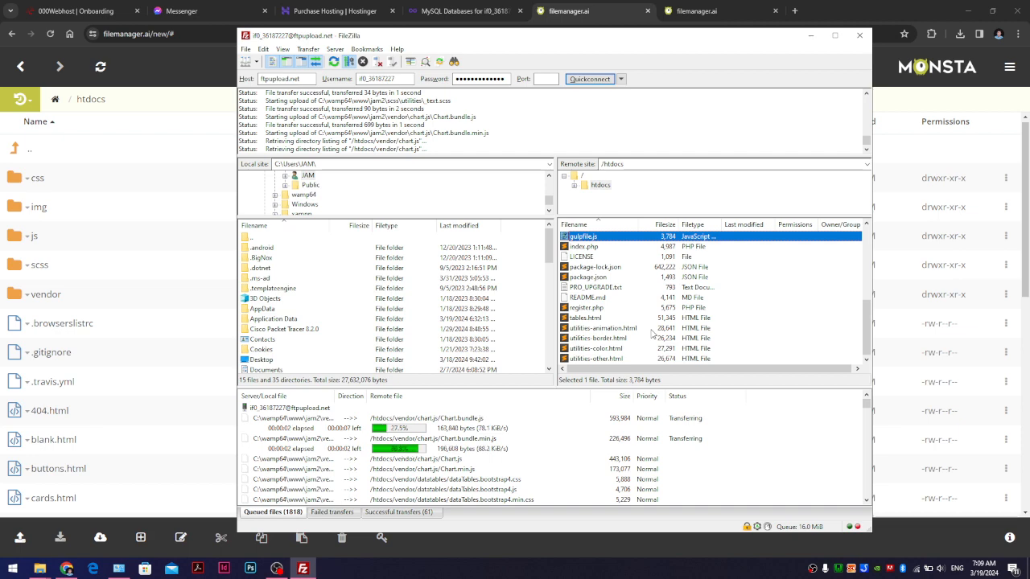
{"action": "left_click", "coordinate": [484, 16]}
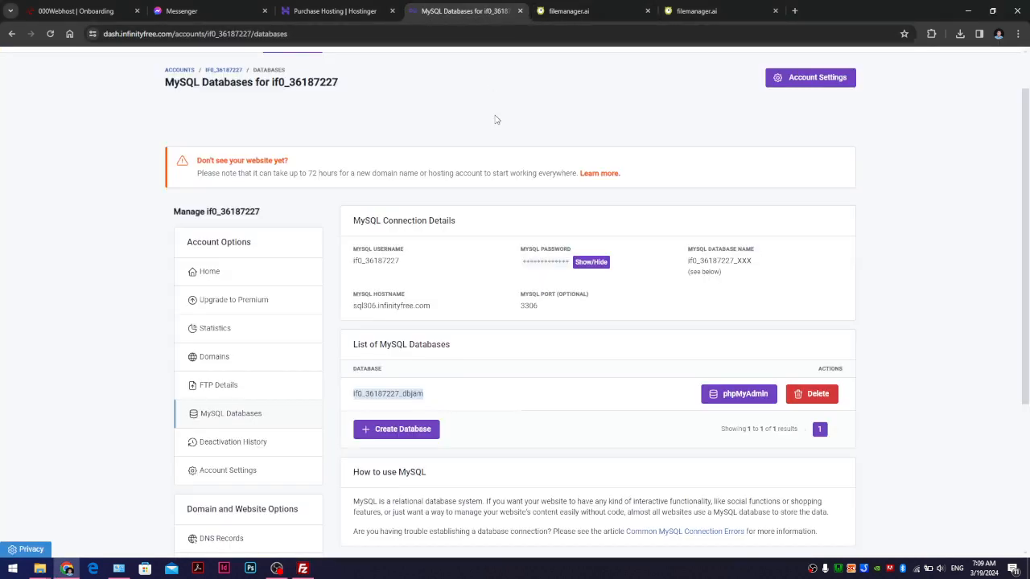
- Review the 72-hour propagation notice, then return to Accounts and select the site's 42web.io domain
{"action": "left_click_drag", "start_coordinate": [211, 174], "coordinate": [556, 173]}
{"action": "left_click", "coordinate": [314, 177]}
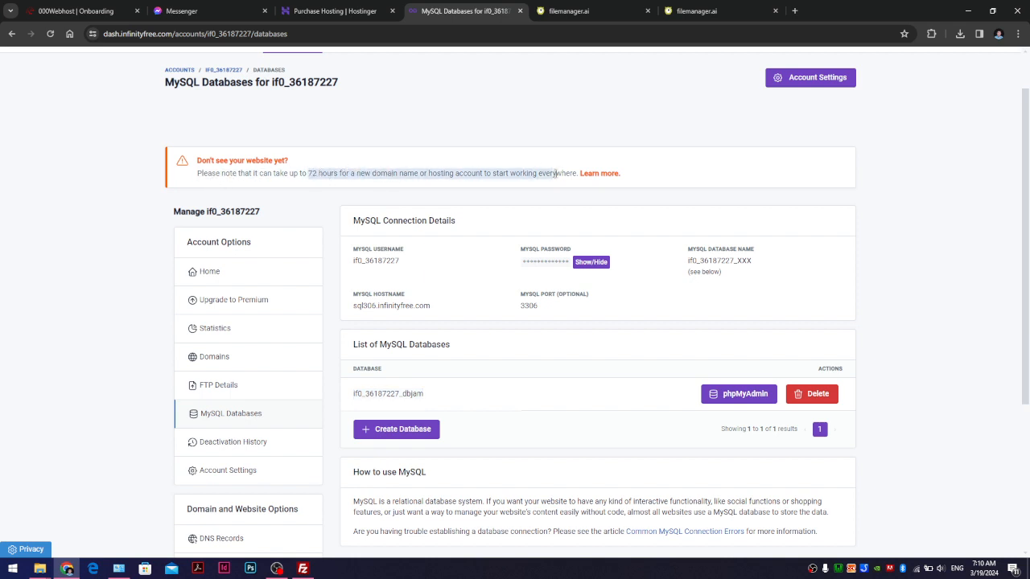
{"action": "scroll", "coordinate": [534, 205], "scroll_direction": "down", "scroll_amount": 3}
{"action": "scroll", "coordinate": [533, 207], "scroll_direction": "up", "scroll_amount": 4}
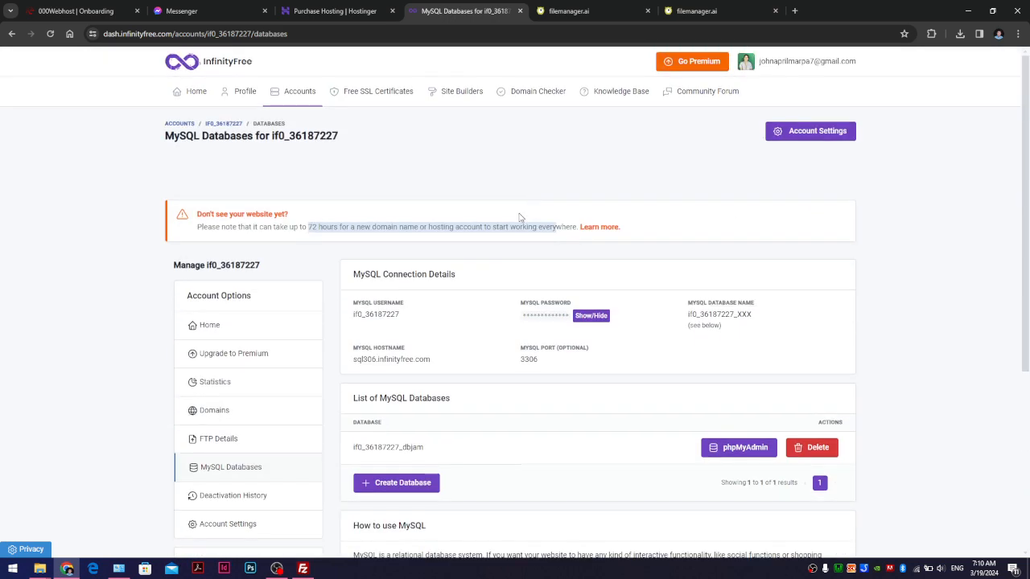
{"action": "left_click", "coordinate": [196, 93]}
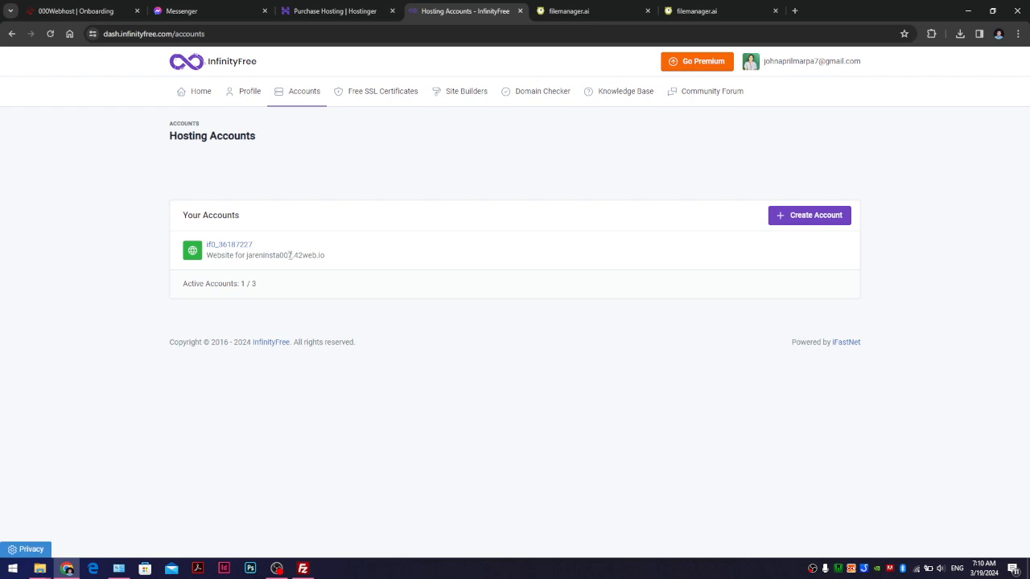
{"action": "left_click_drag", "start_coordinate": [260, 255], "coordinate": [338, 257]}
{"action": "left_click", "coordinate": [795, 11]}
{"action": "key", "text": "ctrl+v"}
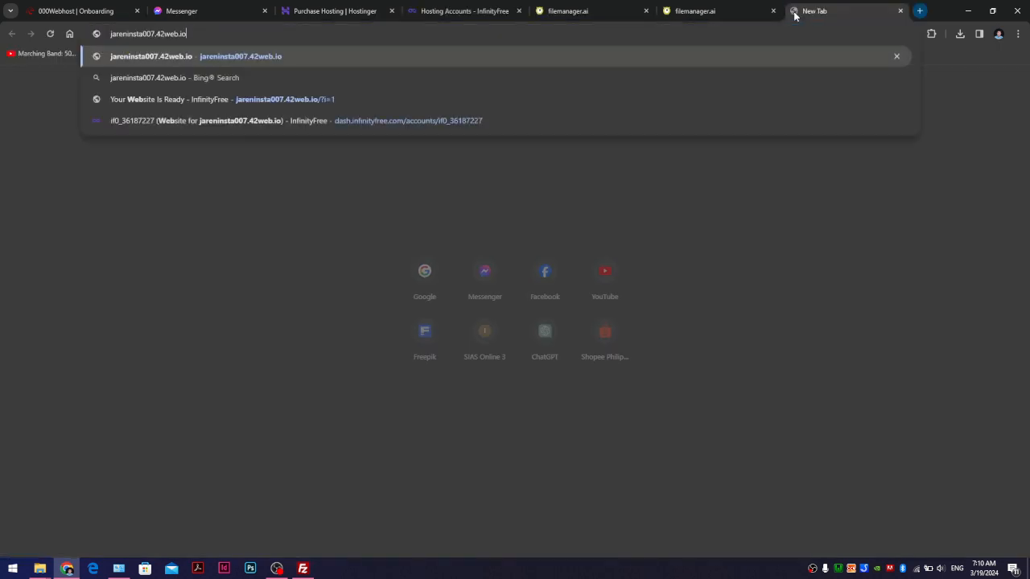
{"action": "key", "text": "Return"}
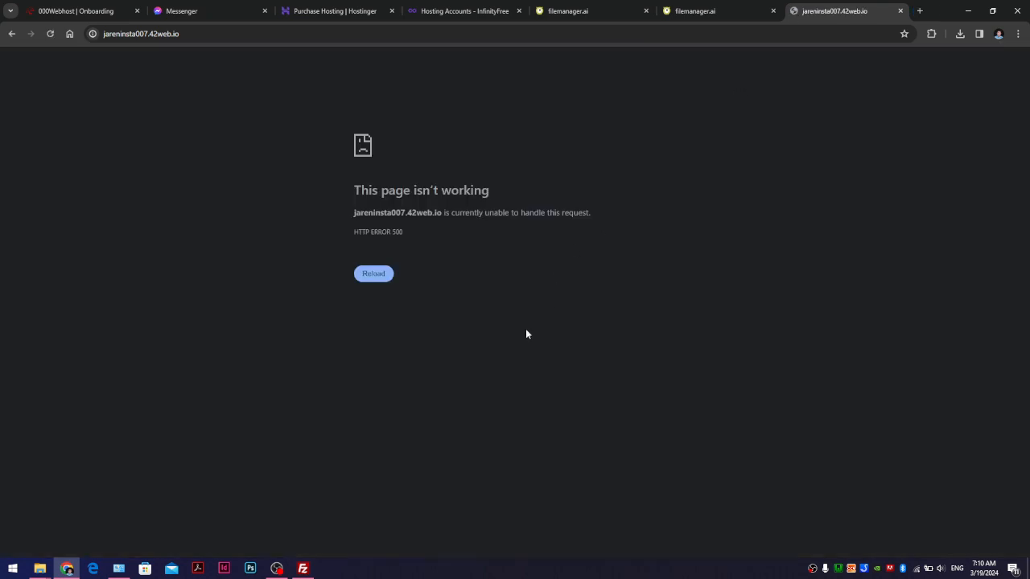
{"action": "left_click_drag", "start_coordinate": [526, 330], "coordinate": [123, 77]}
{"action": "left_click", "coordinate": [465, 113]}
{"action": "left_click", "coordinate": [187, 38]}
{"action": "left_click", "coordinate": [900, 11]}
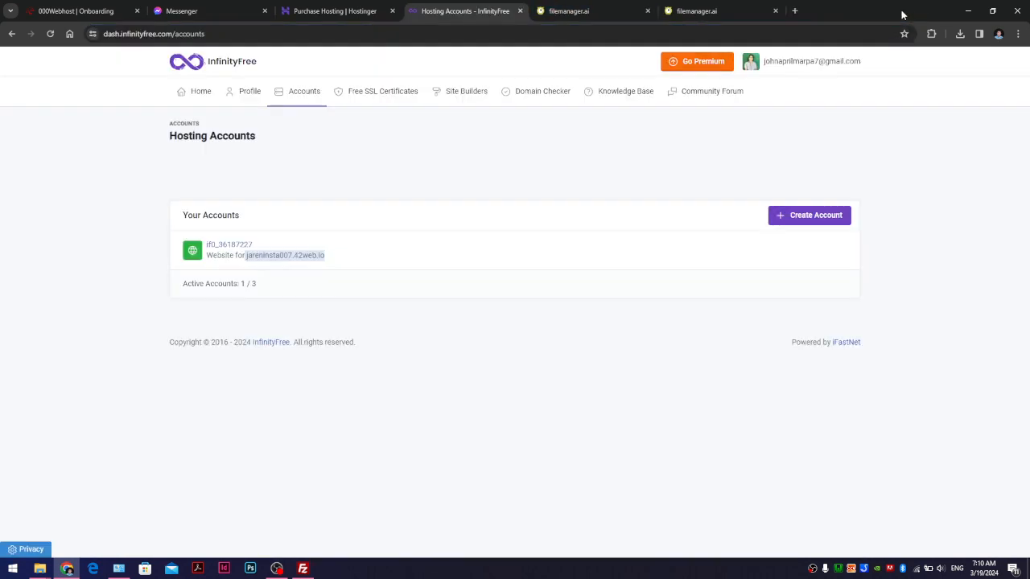
{"action": "right_click", "coordinate": [812, 568]}
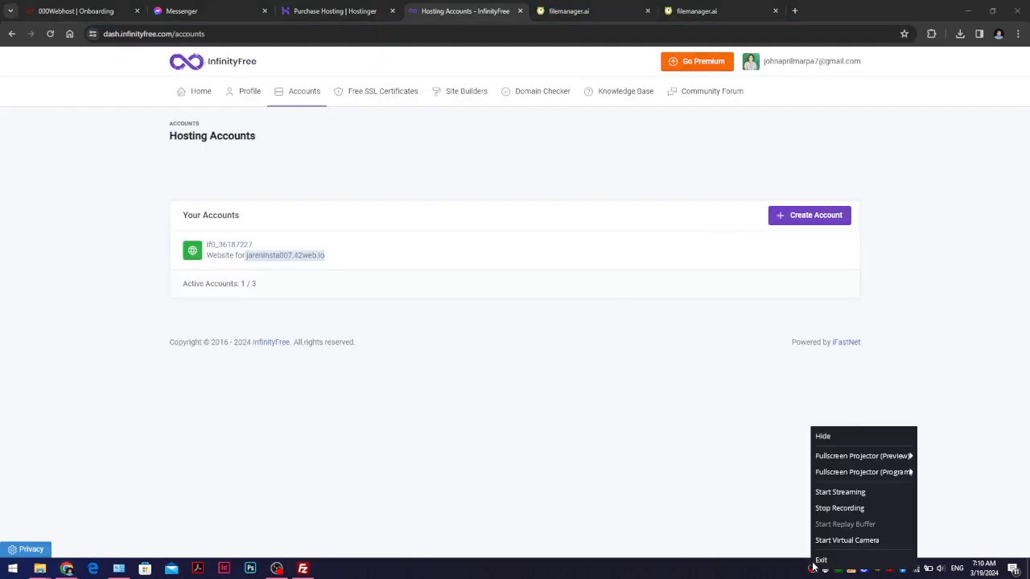